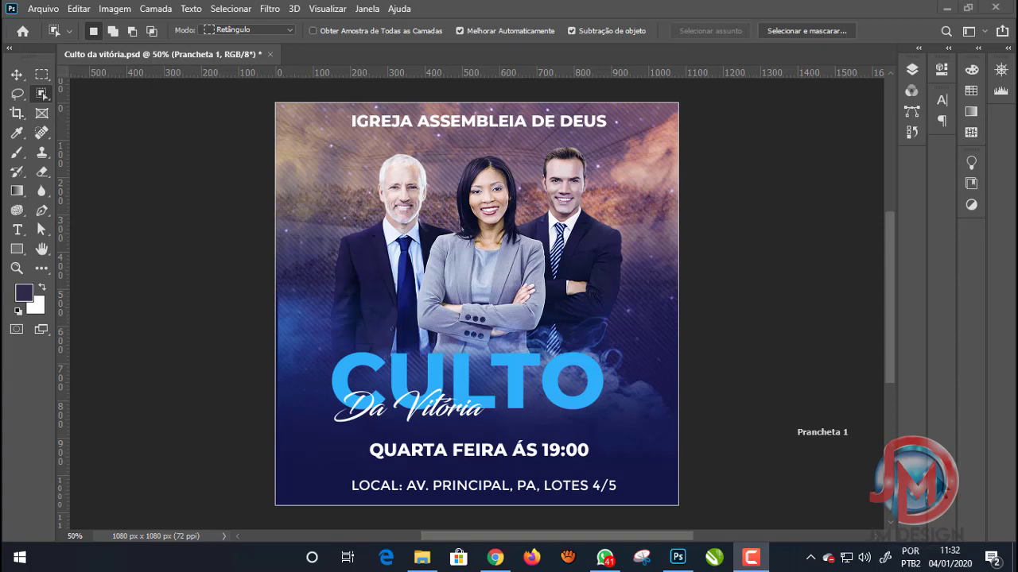
Close the Culto da vitória.psd flyer tab, leaving the Home screen of recent files.
{"action": "scroll", "coordinate": [561, 202], "scroll_direction": "up", "scroll_amount": 3}
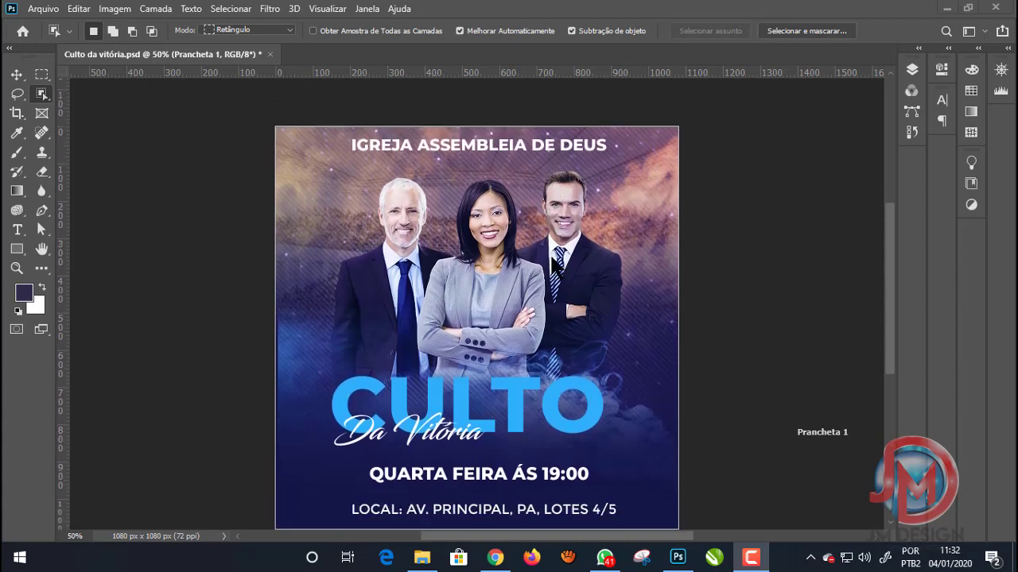
{"action": "scroll", "coordinate": [560, 286], "scroll_direction": "up", "scroll_amount": 1}
{"action": "scroll", "coordinate": [564, 298], "scroll_direction": "down", "scroll_amount": 1}
{"action": "scroll", "coordinate": [568, 310], "scroll_direction": "down", "scroll_amount": 1}
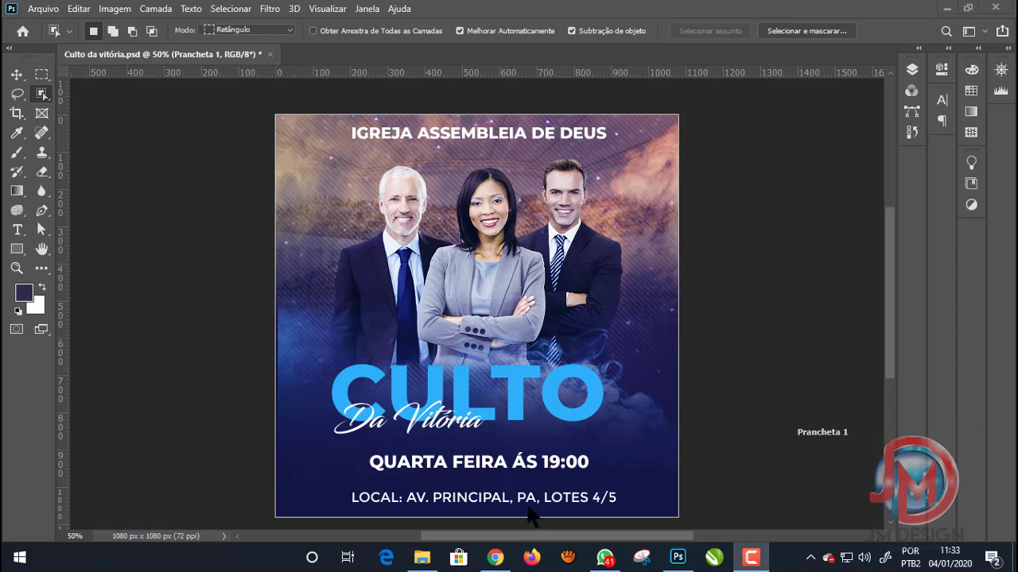
{"action": "left_click", "coordinate": [270, 54]}
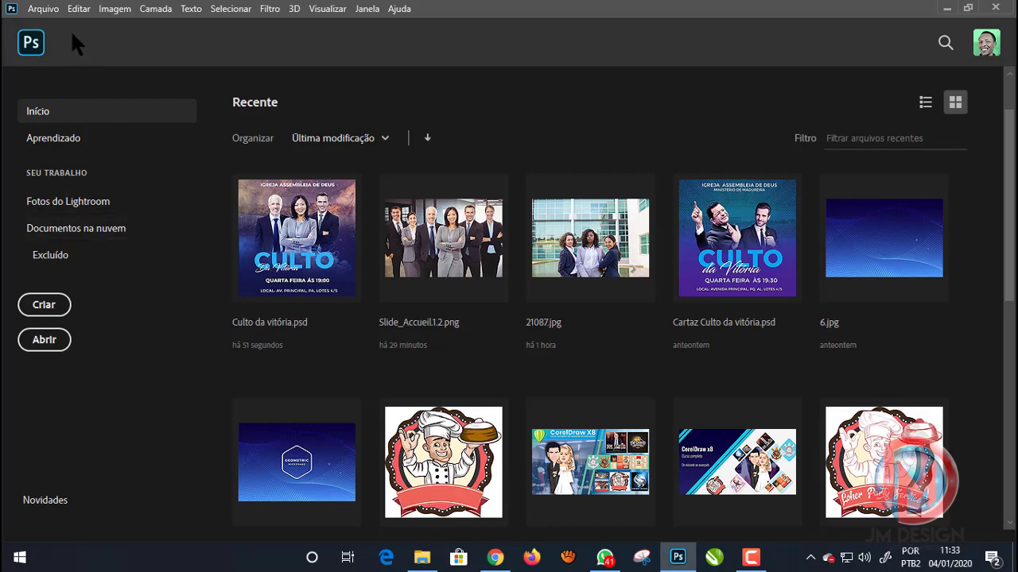
Open Slide_Accueil.1.2.png through Arquivo > Abrir, accepting the missing-profile prompt with OK.
{"action": "left_click", "coordinate": [41, 8]}
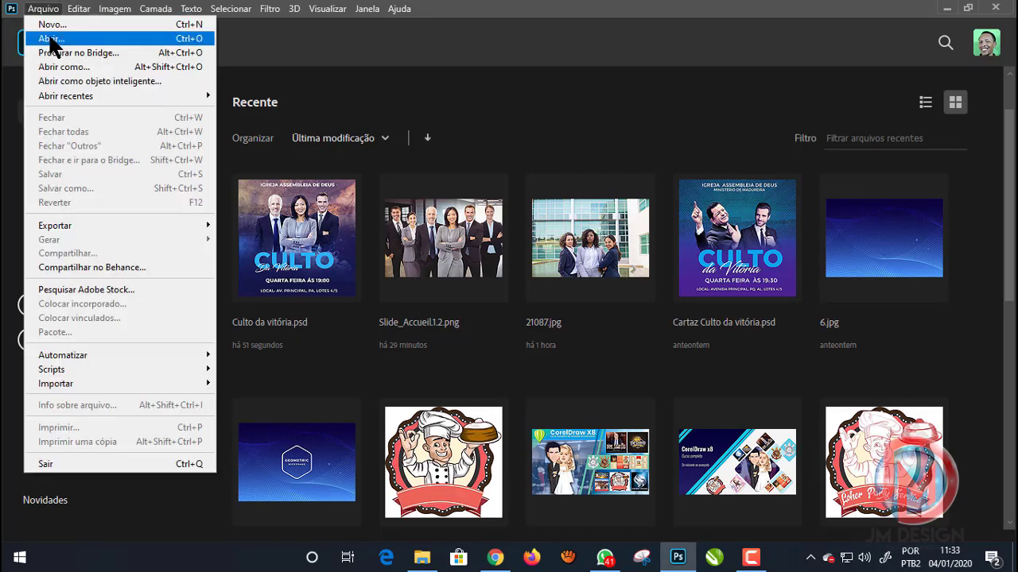
{"action": "left_click", "coordinate": [53, 40]}
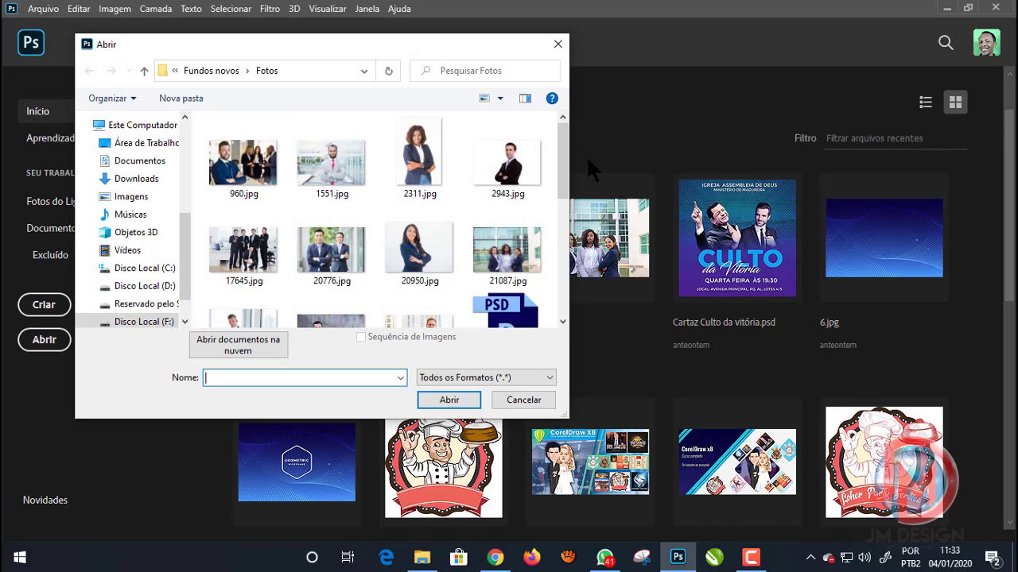
{"action": "left_click_drag", "start_coordinate": [563, 142], "coordinate": [564, 267]}
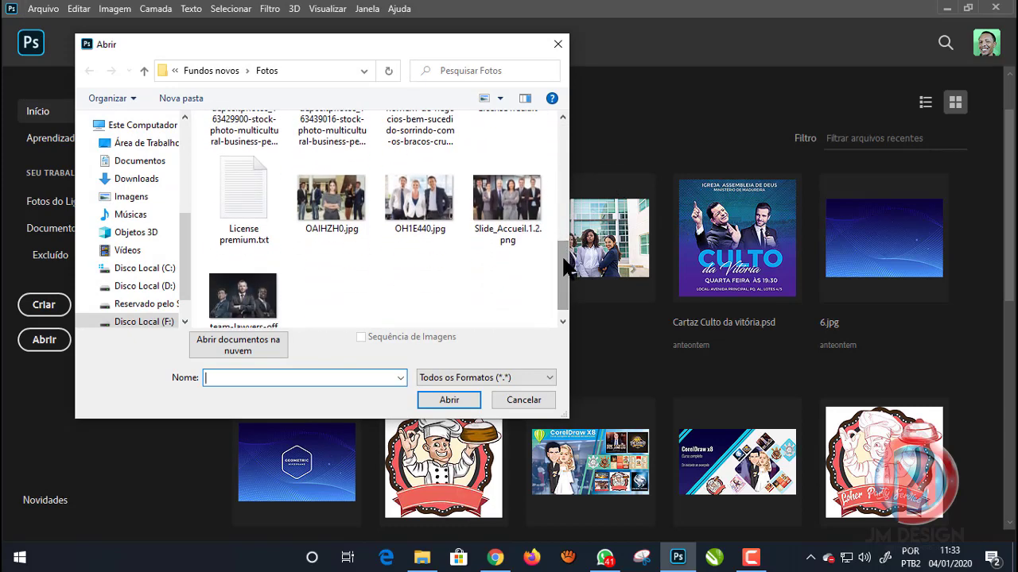
{"action": "left_click", "coordinate": [517, 208]}
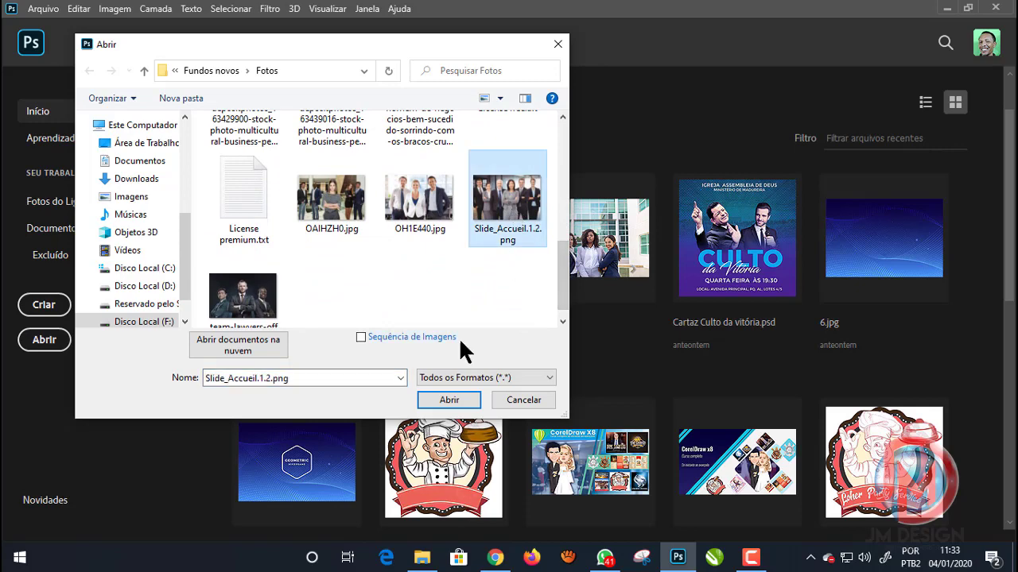
{"action": "left_click", "coordinate": [450, 401]}
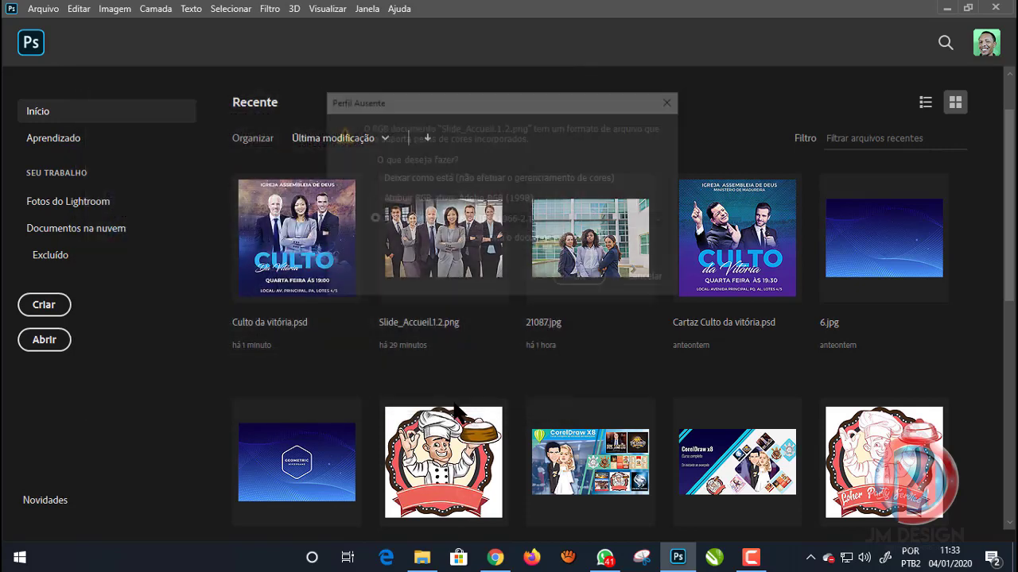
{"action": "left_click", "coordinate": [578, 280]}
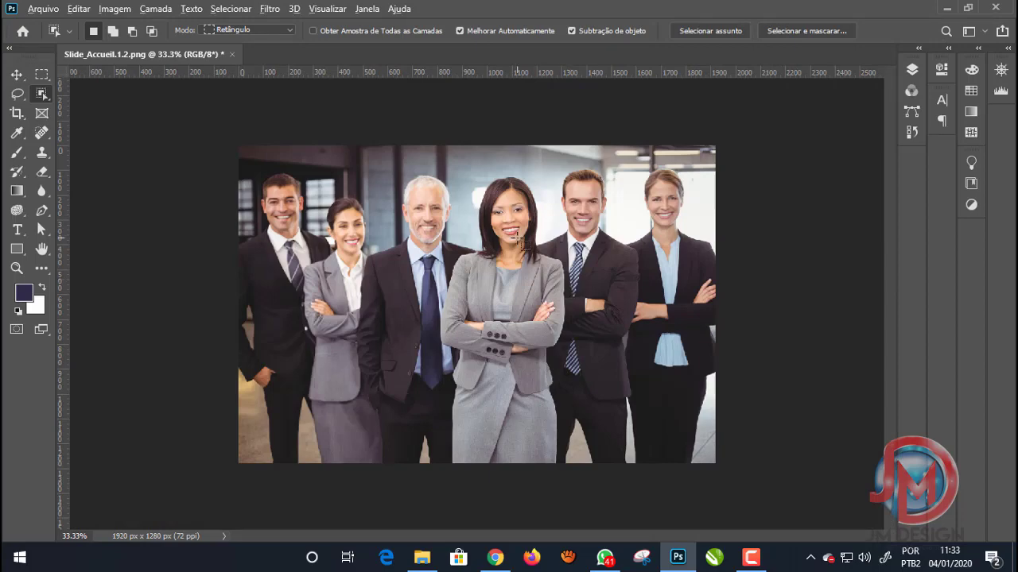
{"action": "scroll", "coordinate": [519, 238], "scroll_direction": "up", "scroll_amount": 1}
{"action": "scroll", "coordinate": [525, 226], "scroll_direction": "up", "scroll_amount": 1}
{"action": "scroll", "coordinate": [536, 206], "scroll_direction": "up", "scroll_amount": 1}
{"action": "scroll", "coordinate": [552, 183], "scroll_direction": "up", "scroll_amount": 1}
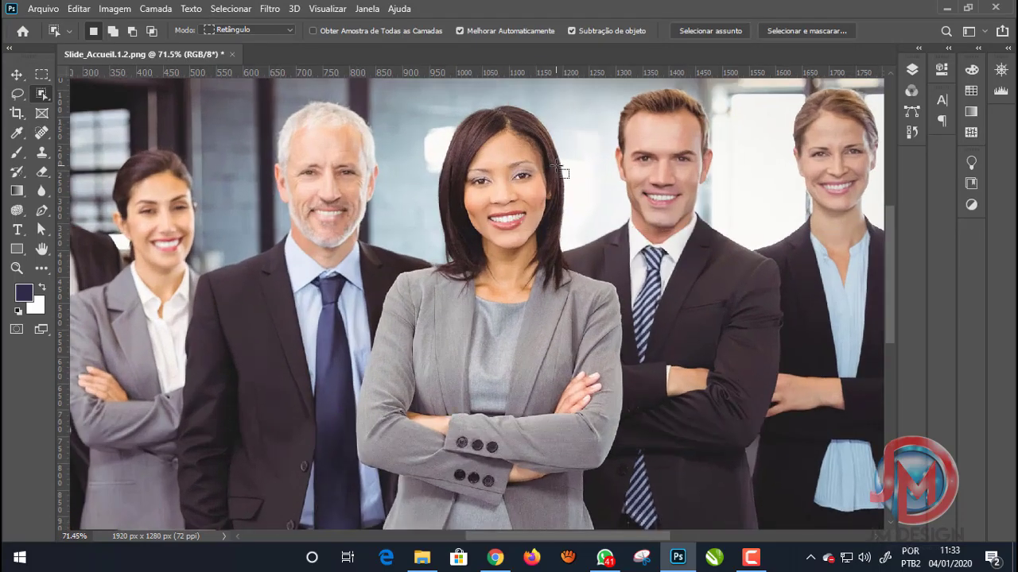
{"action": "scroll", "coordinate": [555, 169], "scroll_direction": "down", "scroll_amount": 2}
{"action": "scroll", "coordinate": [552, 169], "scroll_direction": "down", "scroll_amount": 1}
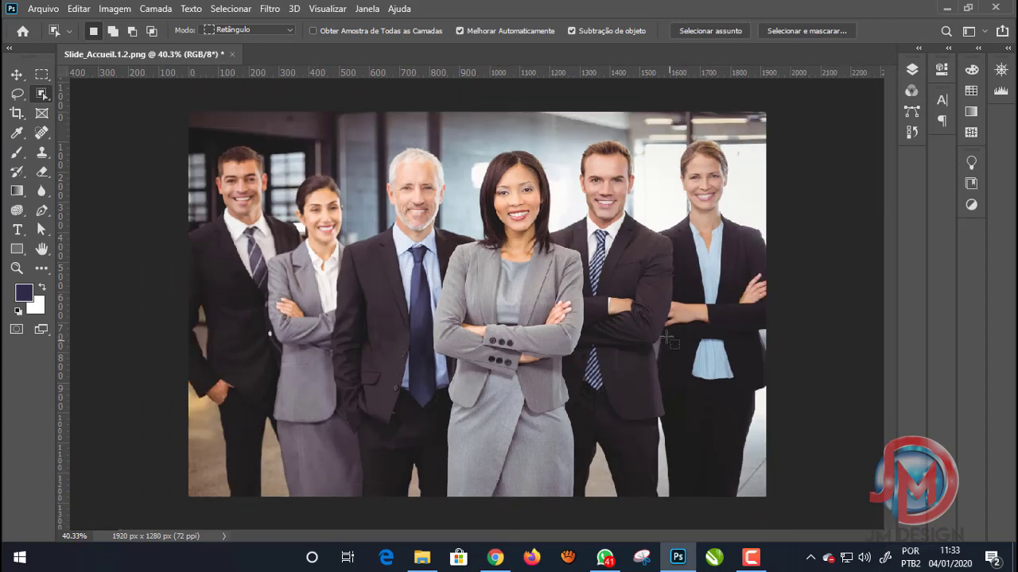
Show the Layers panel and unlock the Plano de Fundo photo layer.
{"action": "left_click", "coordinate": [912, 70]}
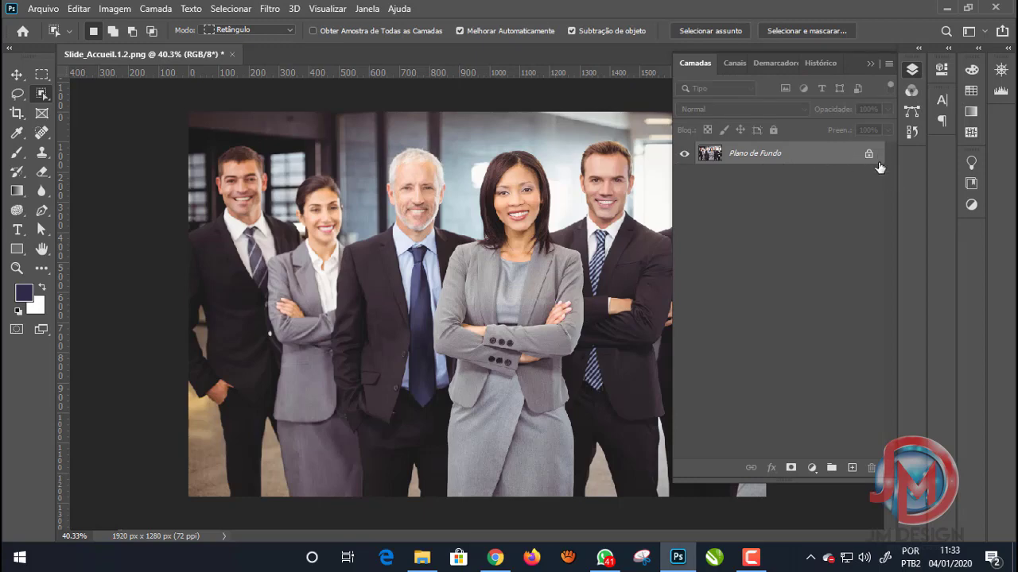
{"action": "left_click", "coordinate": [869, 155]}
{"action": "double_click", "coordinate": [871, 156]}
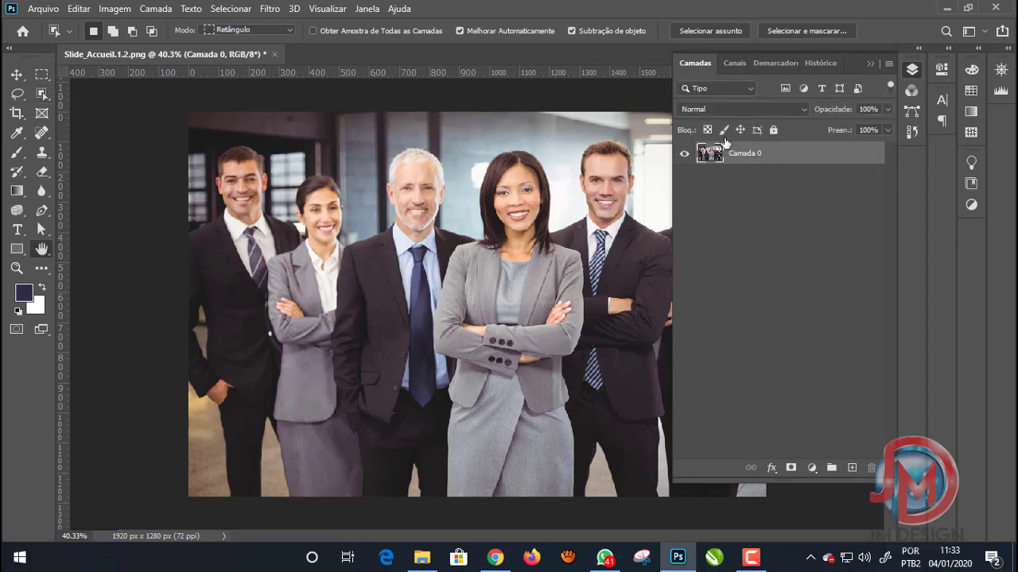
{"action": "left_click", "coordinate": [843, 132]}
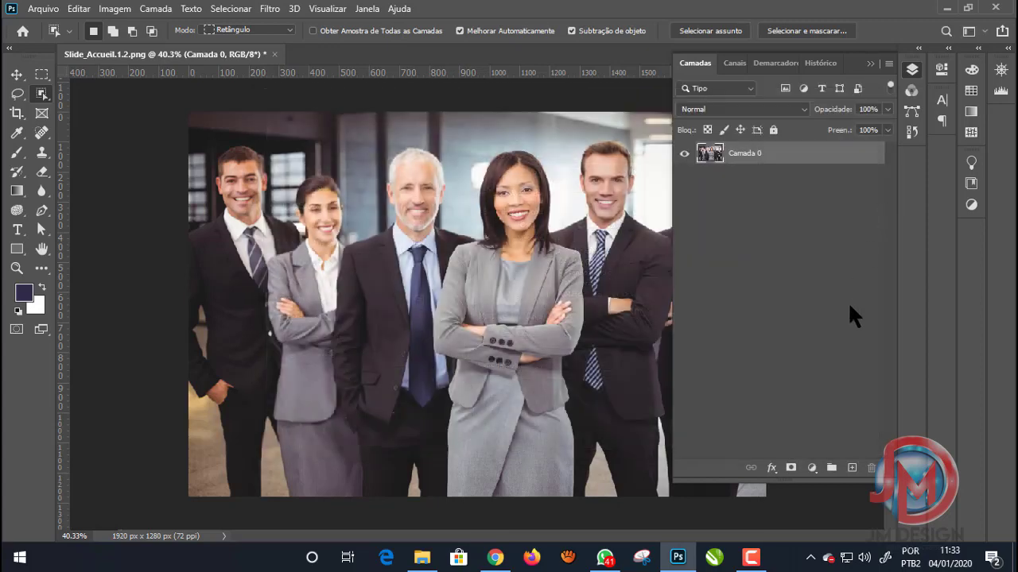
Add a Cor sólida fill layer in #3819c1 beneath Camada 0, then reselect Camada 0.
{"action": "left_click", "coordinate": [853, 469], "text": "ctrl"}
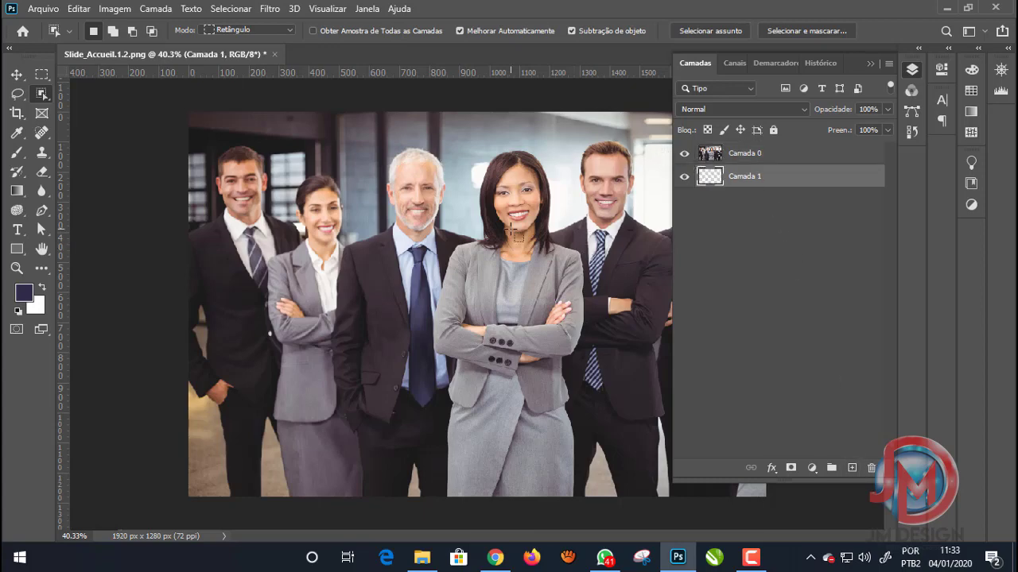
{"action": "left_click", "coordinate": [812, 468]}
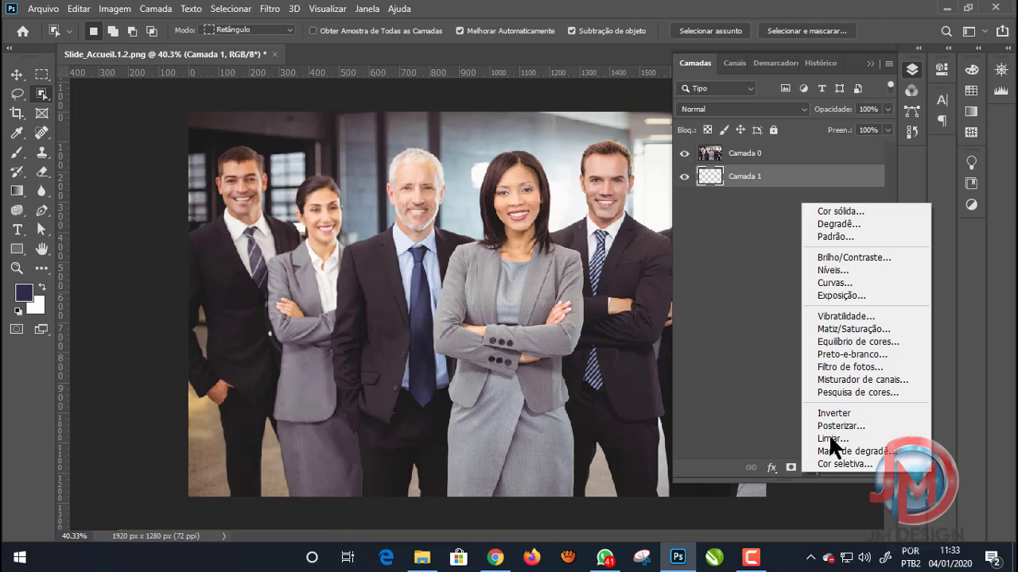
{"action": "left_click", "coordinate": [843, 213]}
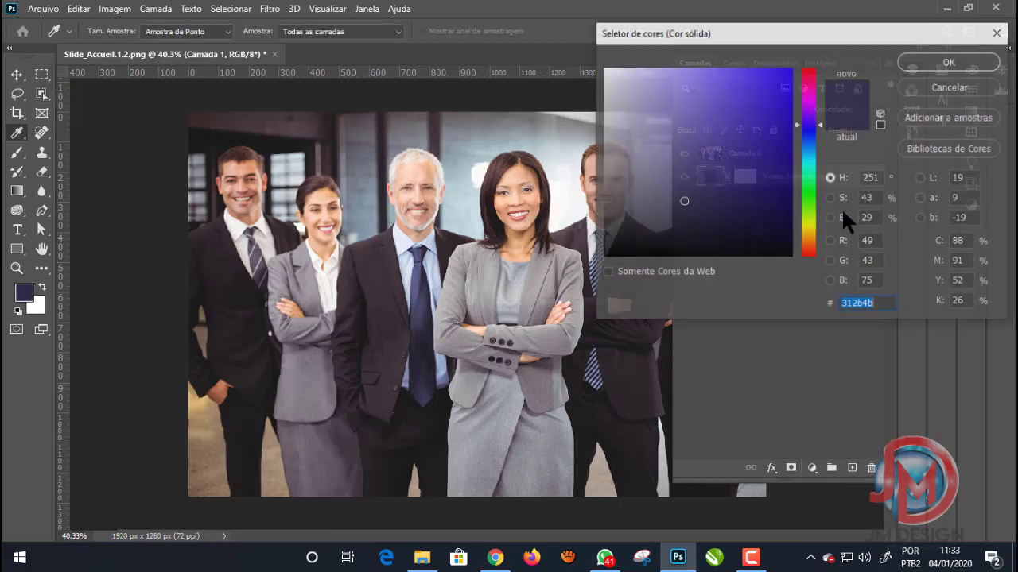
{"action": "left_click", "coordinate": [768, 113]}
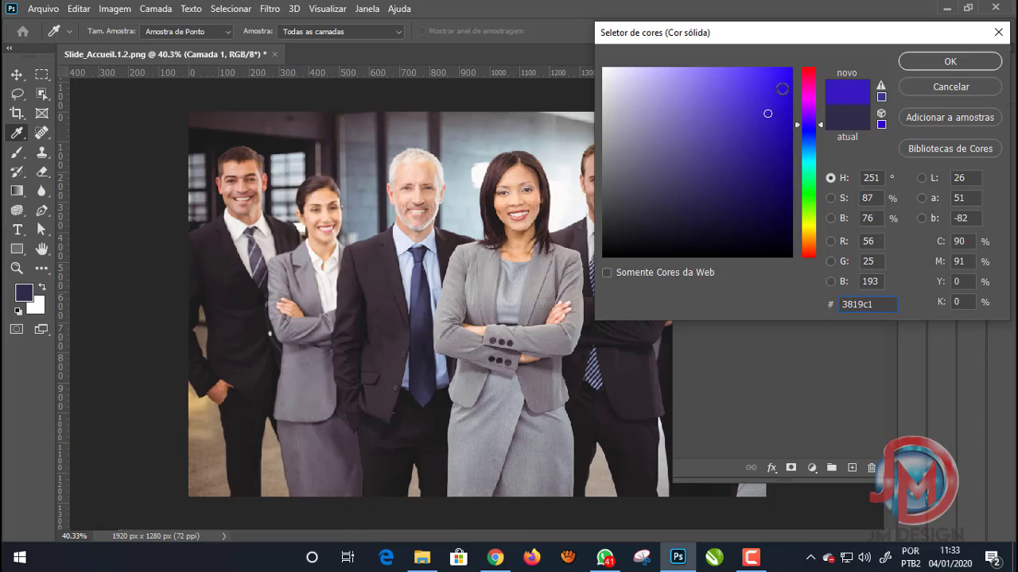
{"action": "left_click", "coordinate": [916, 57]}
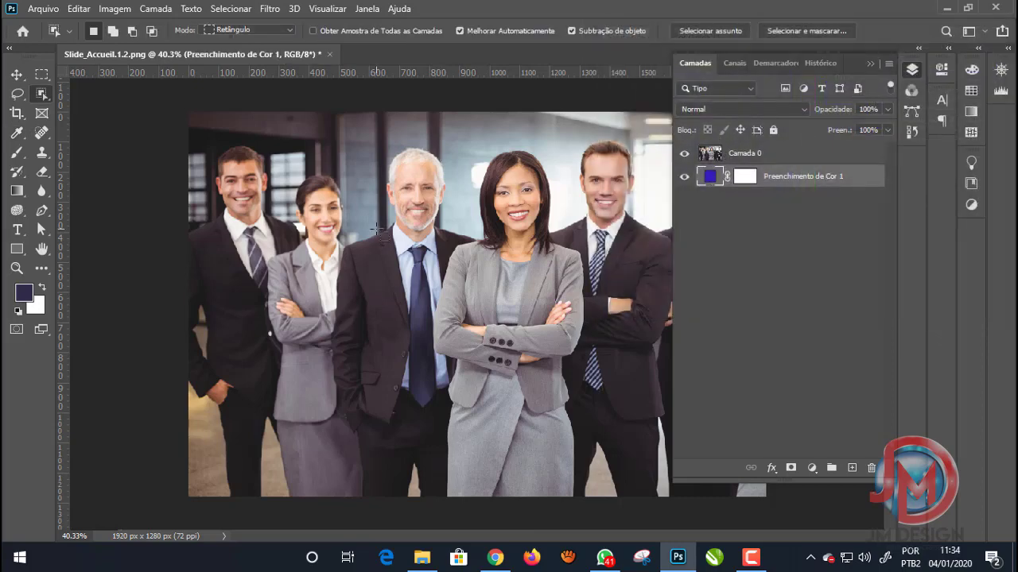
{"action": "left_click", "coordinate": [745, 158]}
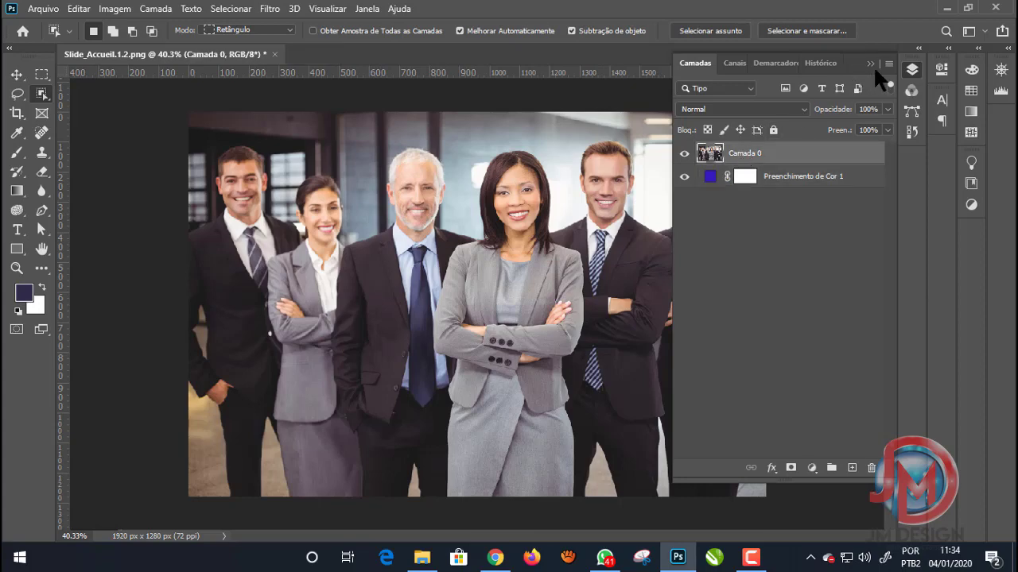
Collapse the Layers panel and zoom the photo to 44.4%.
{"action": "left_click", "coordinate": [869, 63]}
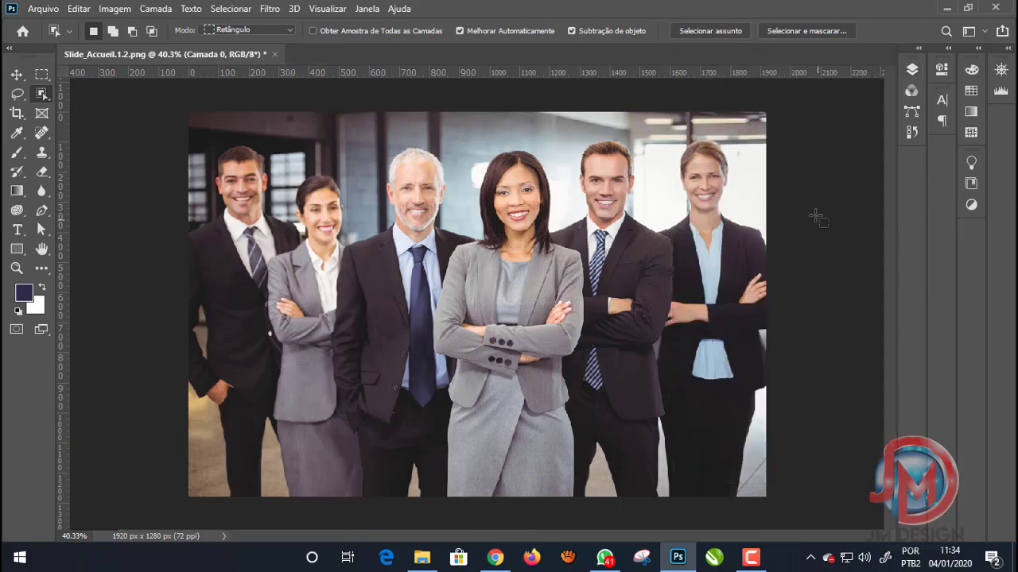
{"action": "scroll", "coordinate": [610, 195], "scroll_direction": "up", "scroll_amount": 3}
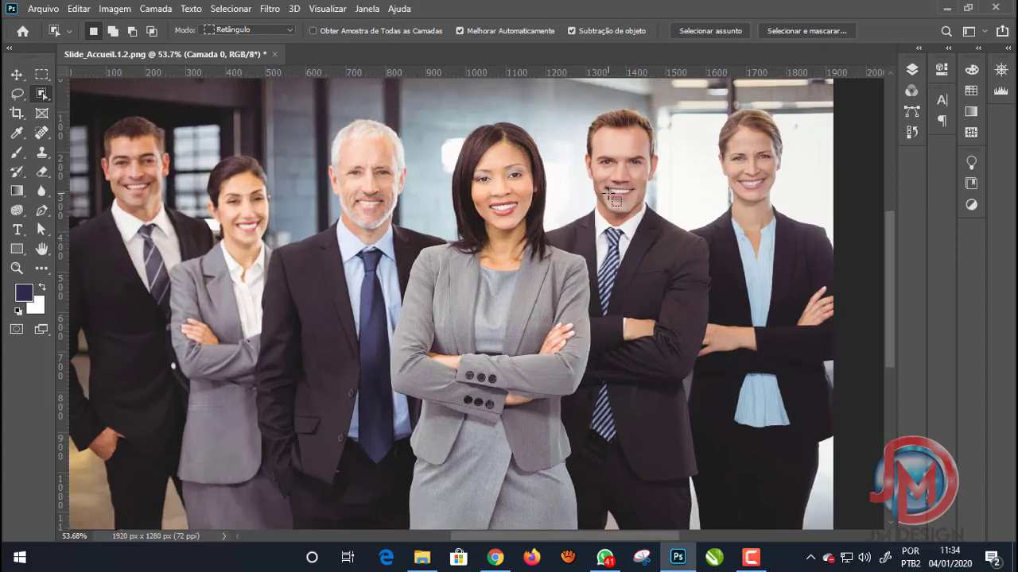
{"action": "scroll", "coordinate": [611, 195], "scroll_direction": "down", "scroll_amount": 3}
{"action": "scroll", "coordinate": [577, 260], "scroll_direction": "up", "scroll_amount": 1}
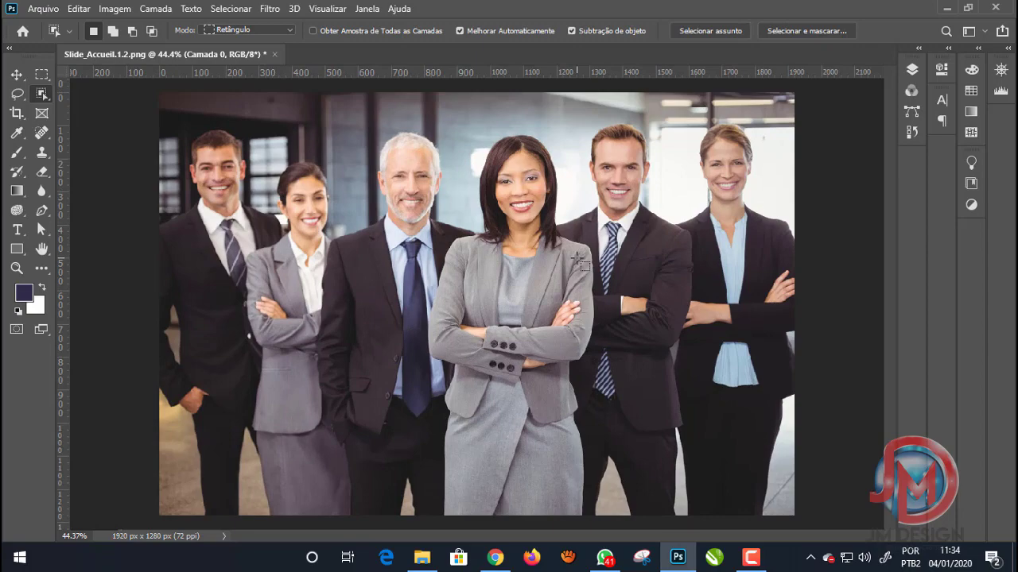
Try Quick Selection, then return to the Object Selection tool in Retângulo mode.
{"action": "right_click", "coordinate": [45, 97]}
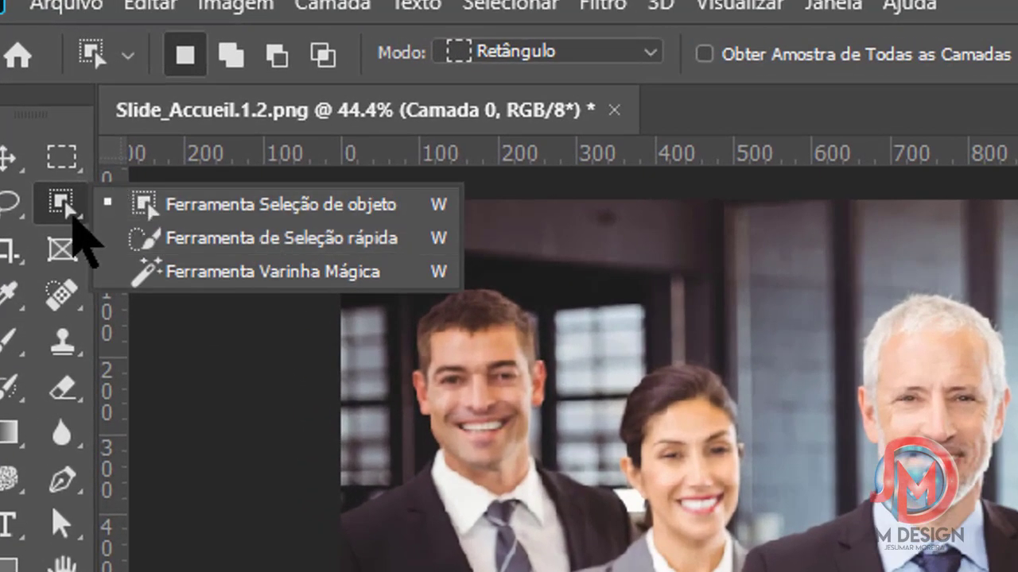
{"action": "left_click", "coordinate": [207, 239]}
{"action": "right_click", "coordinate": [77, 216]}
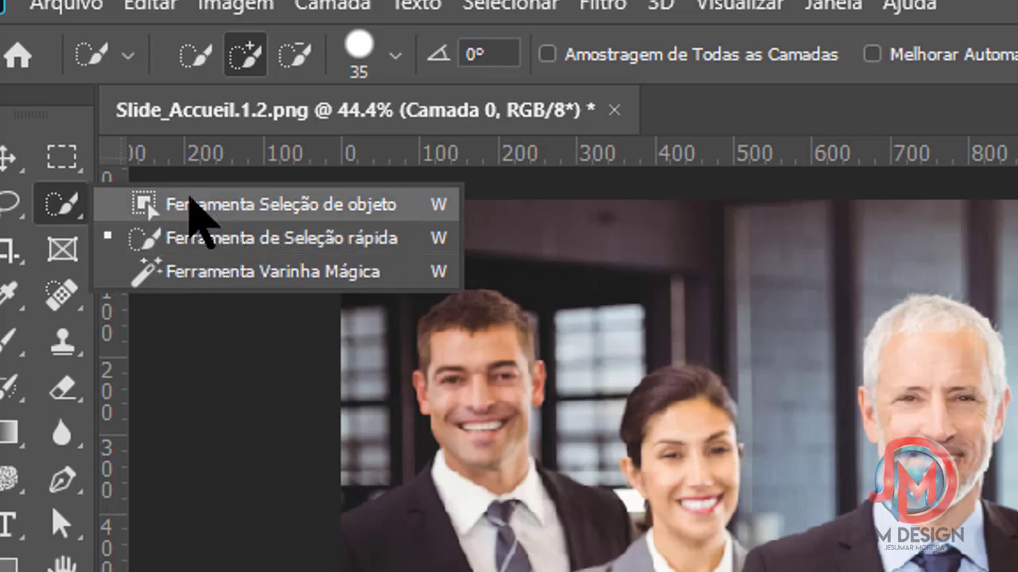
{"action": "left_click", "coordinate": [191, 204]}
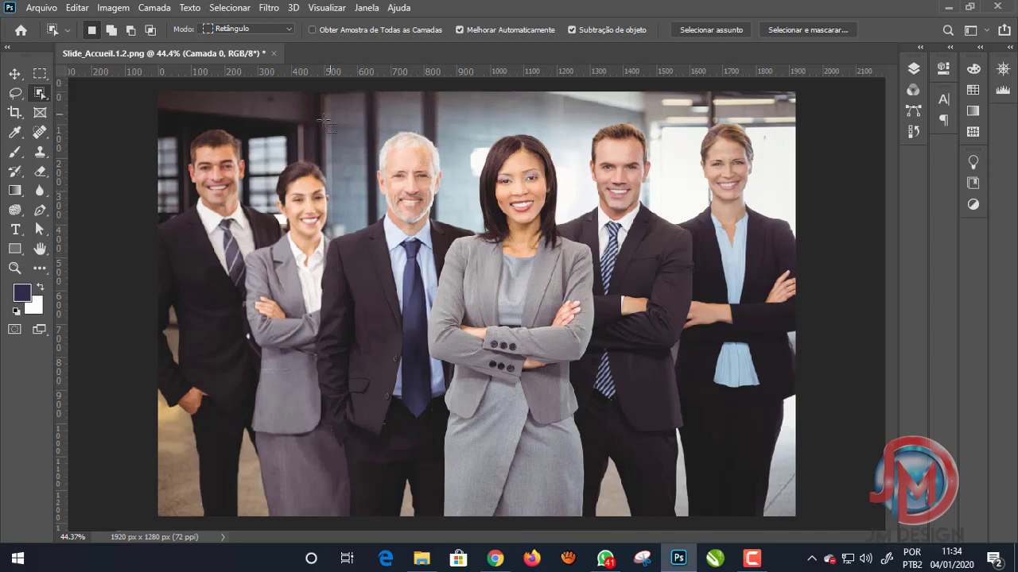
Object-select the three central people, then switch to Subtract and zoom in on the outline.
{"action": "mouse_move", "coordinate": [309, 124]}
{"action": "left_mouse_down"}
{"action": "mouse_move", "coordinate": [692, 536]}
{"action": "mouse_move", "coordinate": [705, 535]}
{"action": "left_mouse_up"}
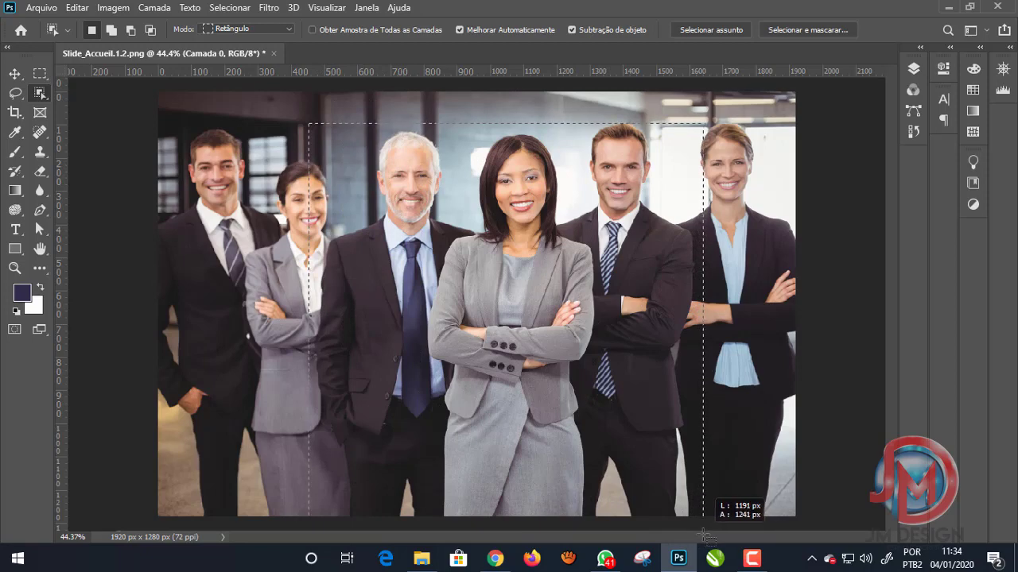
{"action": "left_click_drag", "start_coordinate": [704, 535], "coordinate": [705, 535]}
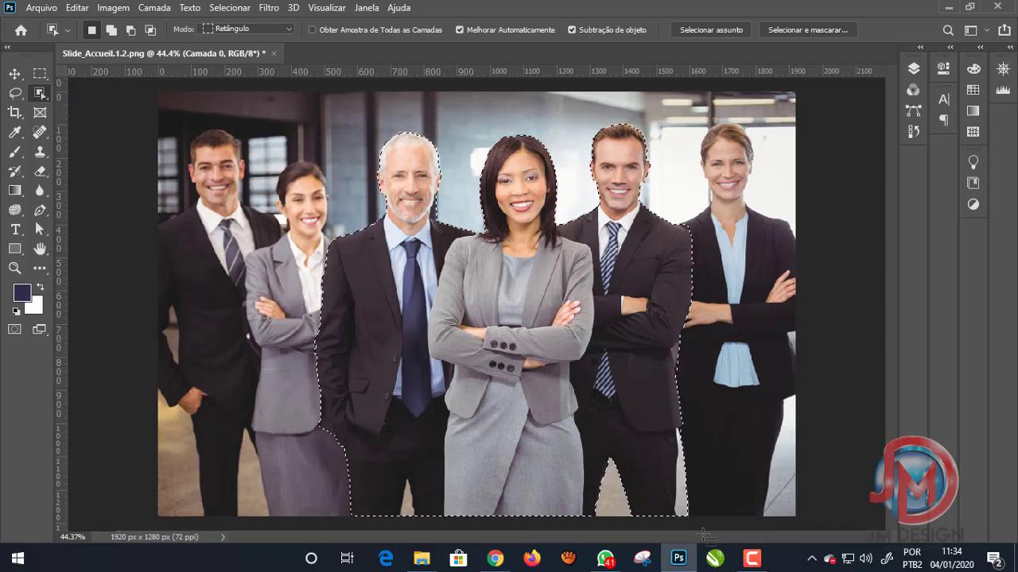
{"action": "key", "text": "alt"}
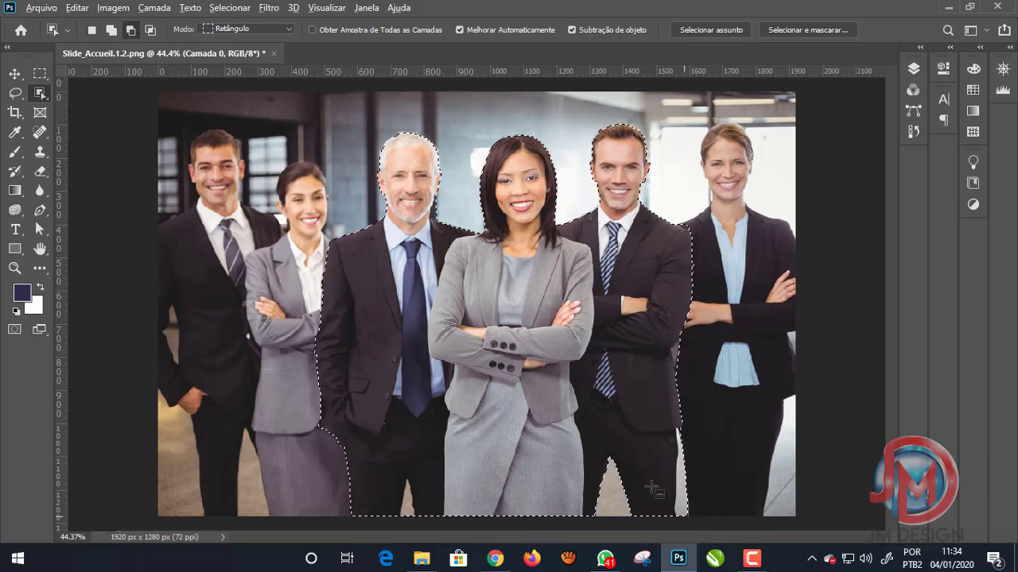
{"action": "scroll", "coordinate": [454, 155], "scroll_direction": "up", "scroll_amount": 1}
{"action": "scroll", "coordinate": [449, 191], "scroll_direction": "up", "scroll_amount": 2}
{"action": "scroll", "coordinate": [446, 223], "scroll_direction": "up", "scroll_amount": 2}
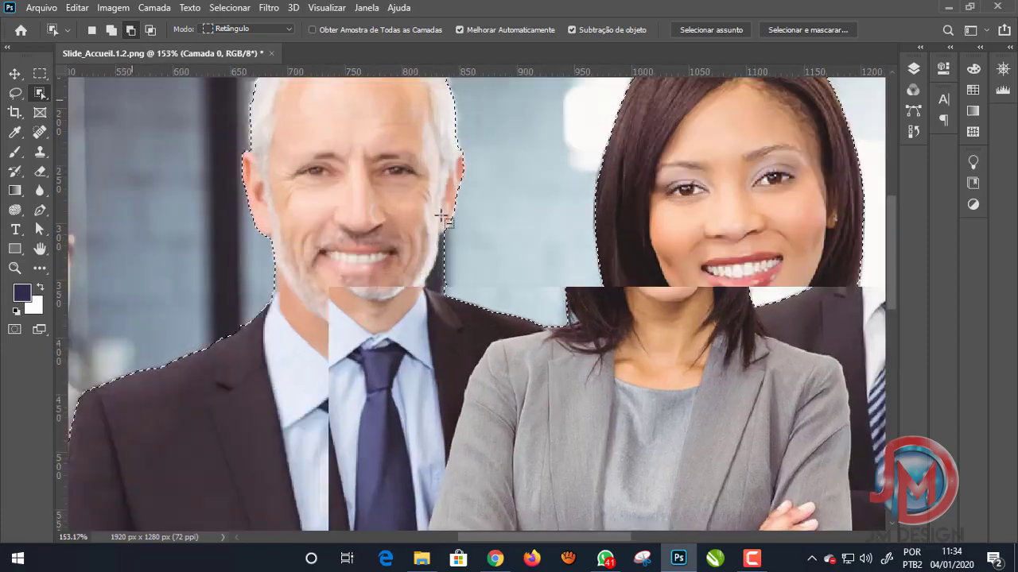
{"action": "scroll", "coordinate": [443, 243], "scroll_direction": "up", "scroll_amount": 1}
{"action": "scroll", "coordinate": [443, 251], "scroll_direction": "up", "scroll_amount": 1}
{"action": "scroll", "coordinate": [441, 270], "scroll_direction": "up", "scroll_amount": 1}
{"action": "scroll", "coordinate": [439, 294], "scroll_direction": "up", "scroll_amount": 1}
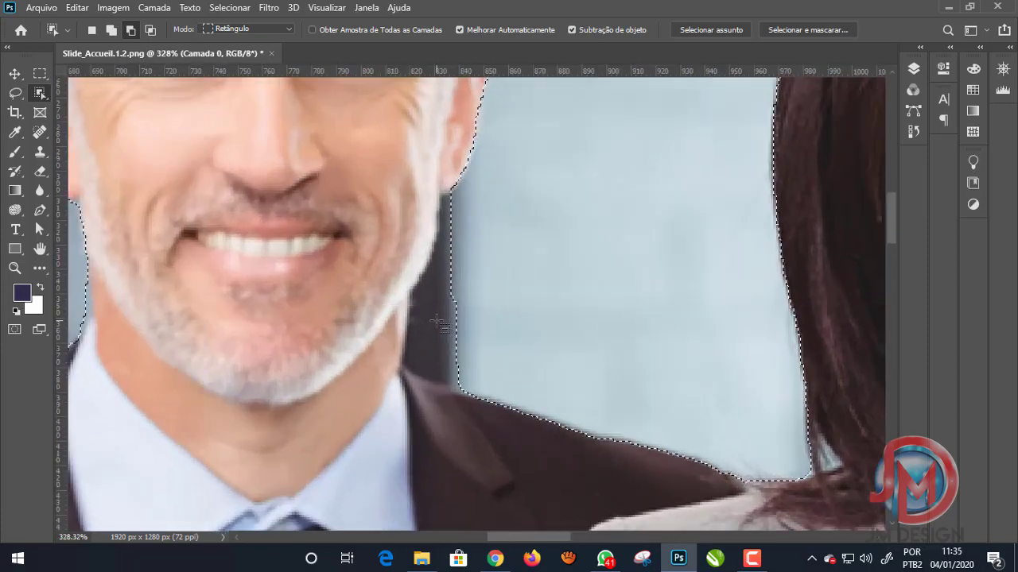
{"action": "scroll", "coordinate": [438, 314], "scroll_direction": "up", "scroll_amount": 1}
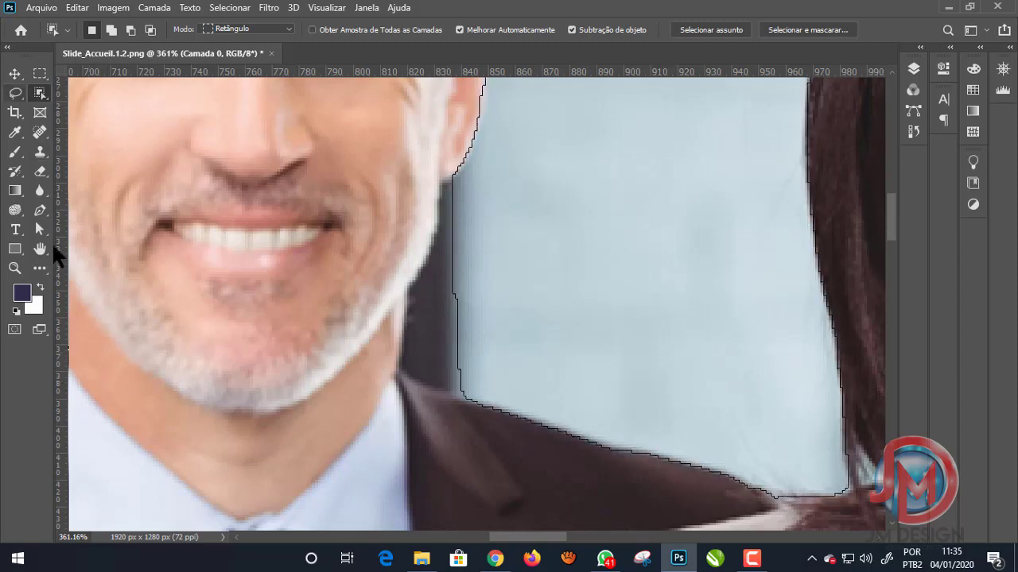
Switch to the Lasso tool in Subtract from selection mode.
{"action": "left_click", "coordinate": [16, 94]}
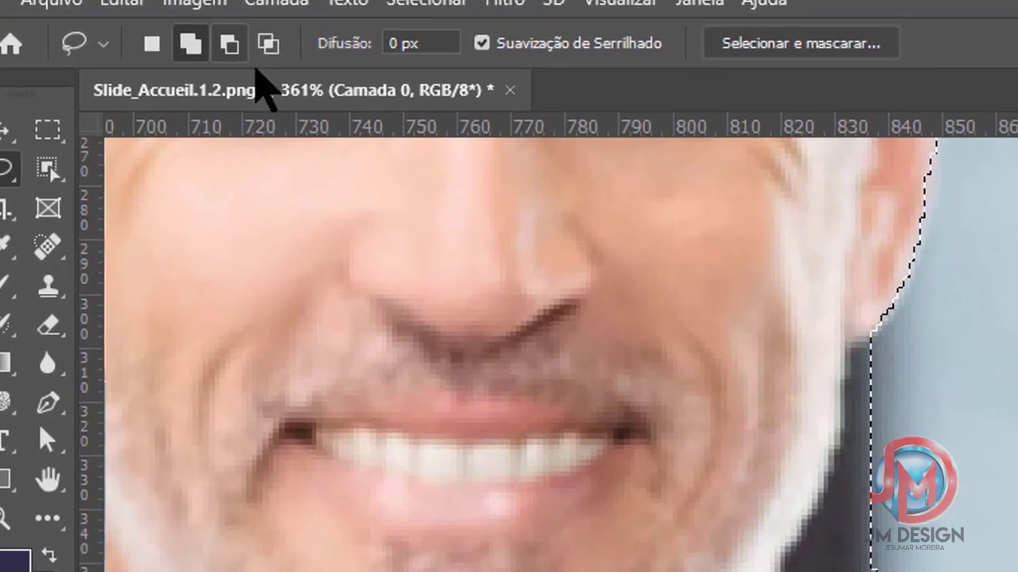
{"action": "left_click", "coordinate": [130, 31]}
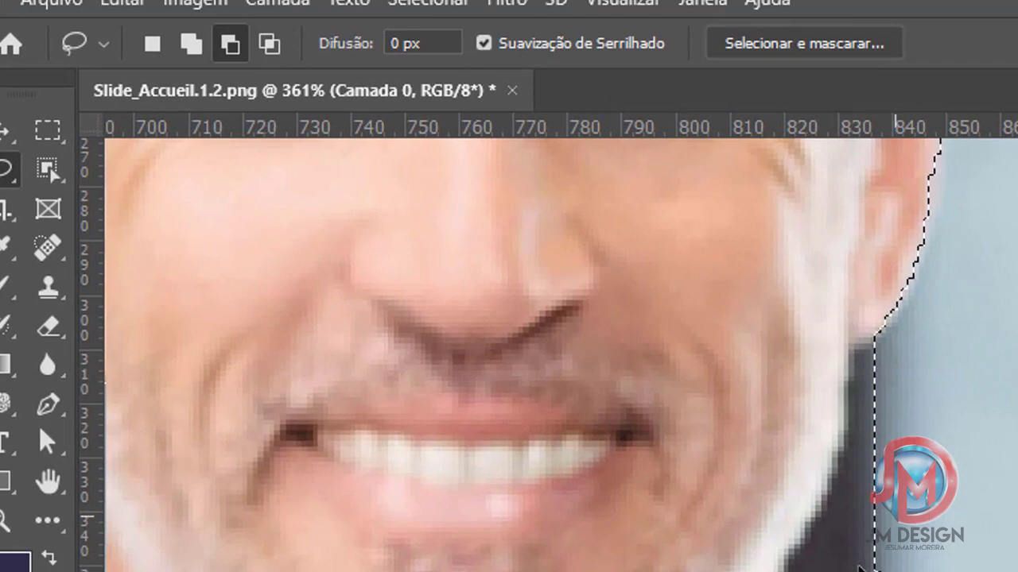
{"action": "left_click", "coordinate": [879, 337]}
{"action": "right_click", "coordinate": [875, 338]}
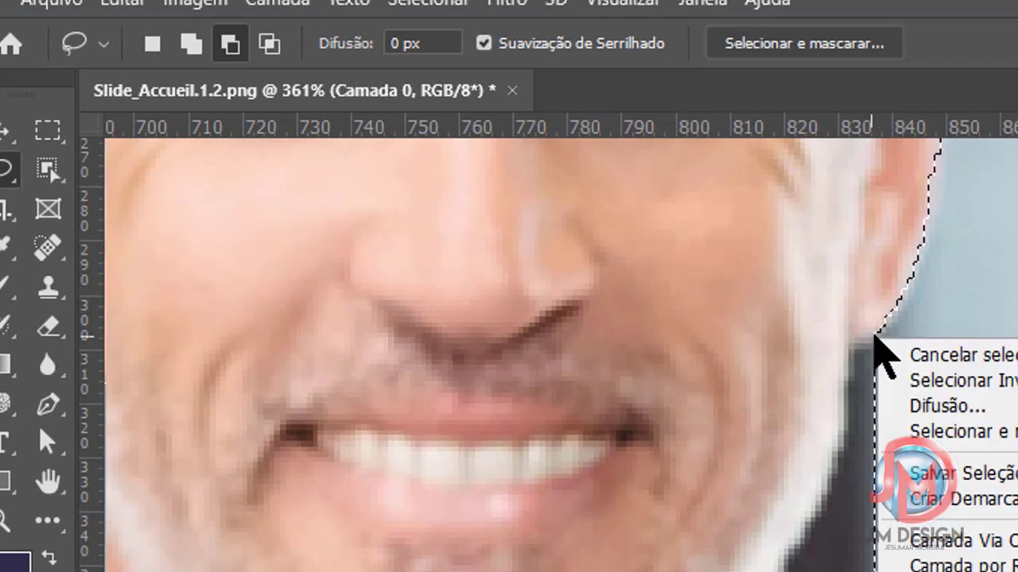
{"action": "left_click", "coordinate": [875, 338]}
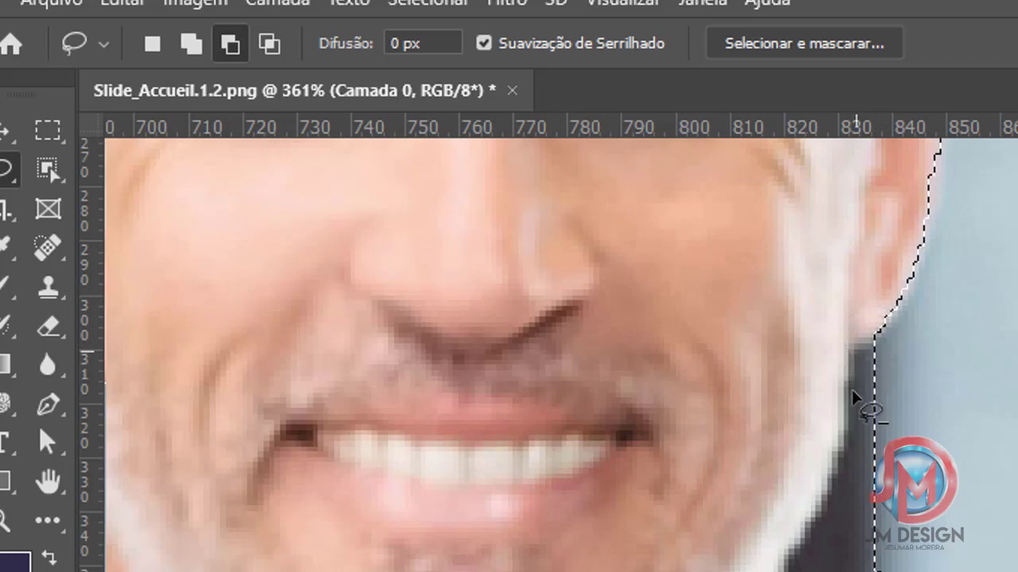
{"action": "right_click", "coordinate": [853, 469]}
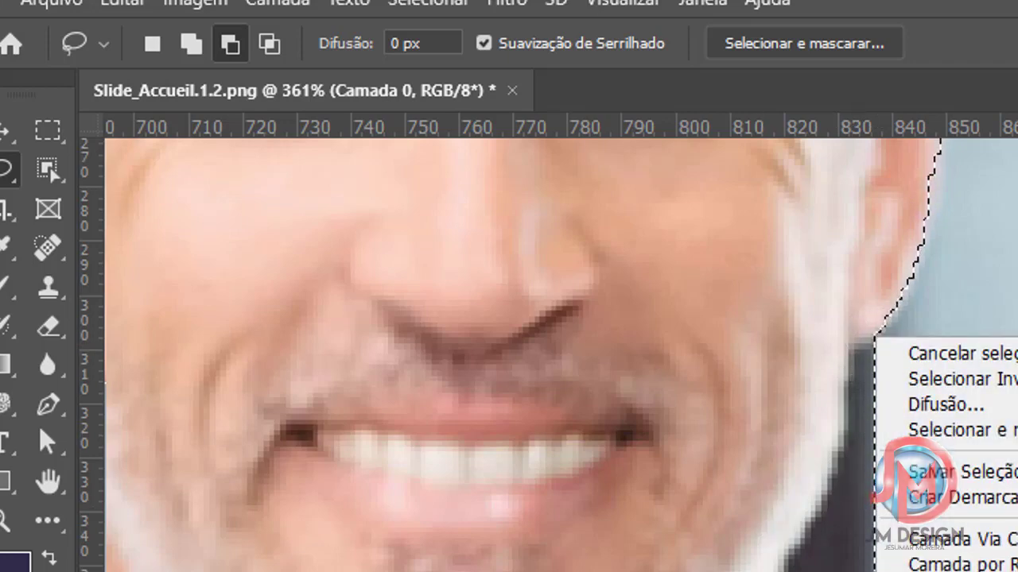
{"action": "key", "text": "Escape"}
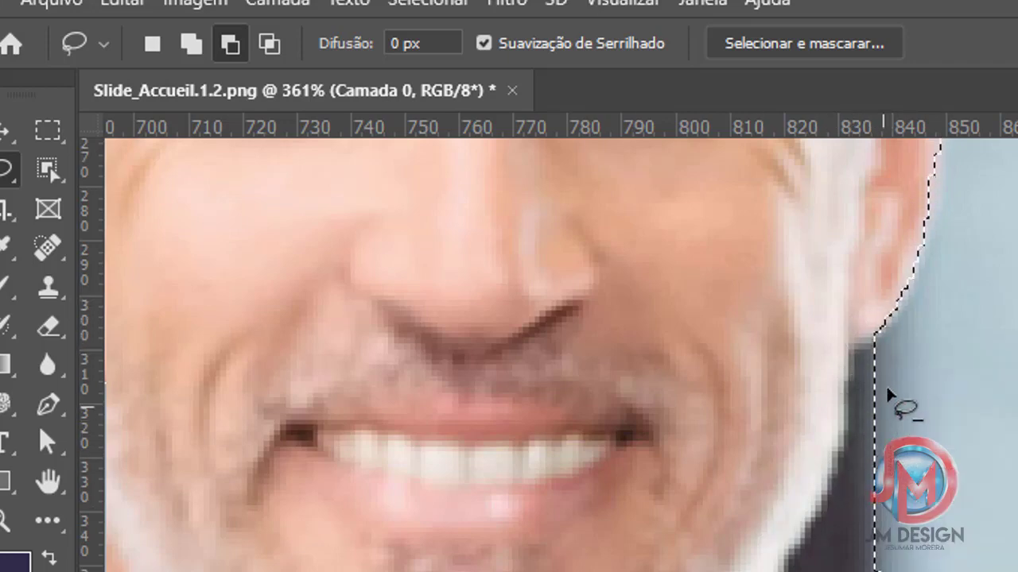
Trace the dark background gap beside the grey-haired man's jaw.
{"action": "mouse_move", "coordinate": [876, 344]}
{"action": "left_mouse_down"}
{"action": "mouse_move", "coordinate": [860, 413]}
{"action": "mouse_move", "coordinate": [800, 542]}
{"action": "left_mouse_up"}
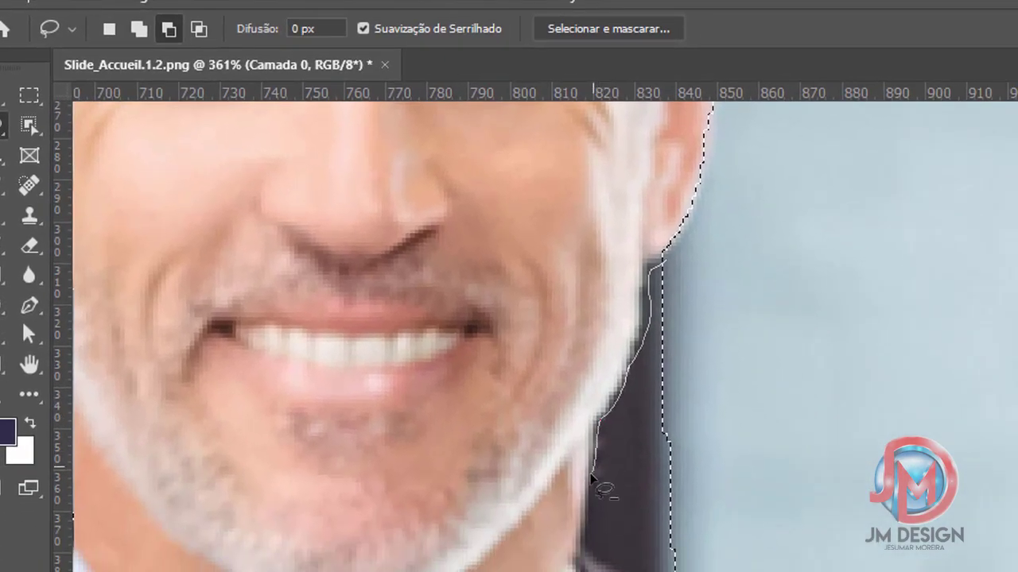
{"action": "mouse_move", "coordinate": [800, 542]}
{"action": "left_mouse_down"}
{"action": "mouse_move", "coordinate": [589, 508]}
{"action": "mouse_move", "coordinate": [584, 554]}
{"action": "left_mouse_up"}
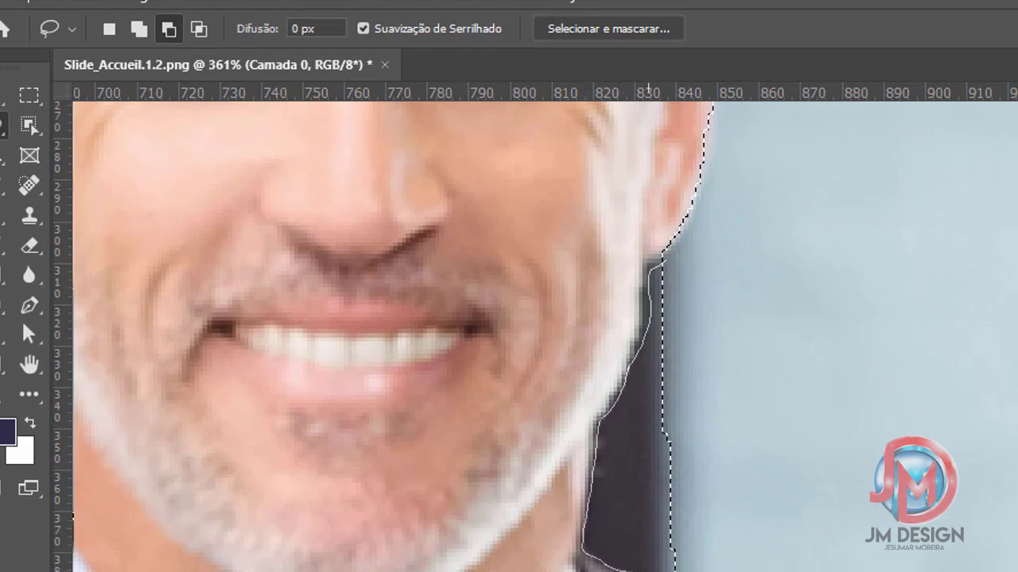
{"action": "mouse_move", "coordinate": [716, 571]}
{"action": "left_mouse_down"}
{"action": "mouse_move", "coordinate": [736, 432]}
{"action": "mouse_move", "coordinate": [711, 295]}
{"action": "mouse_move", "coordinate": [665, 264]}
{"action": "left_mouse_up"}
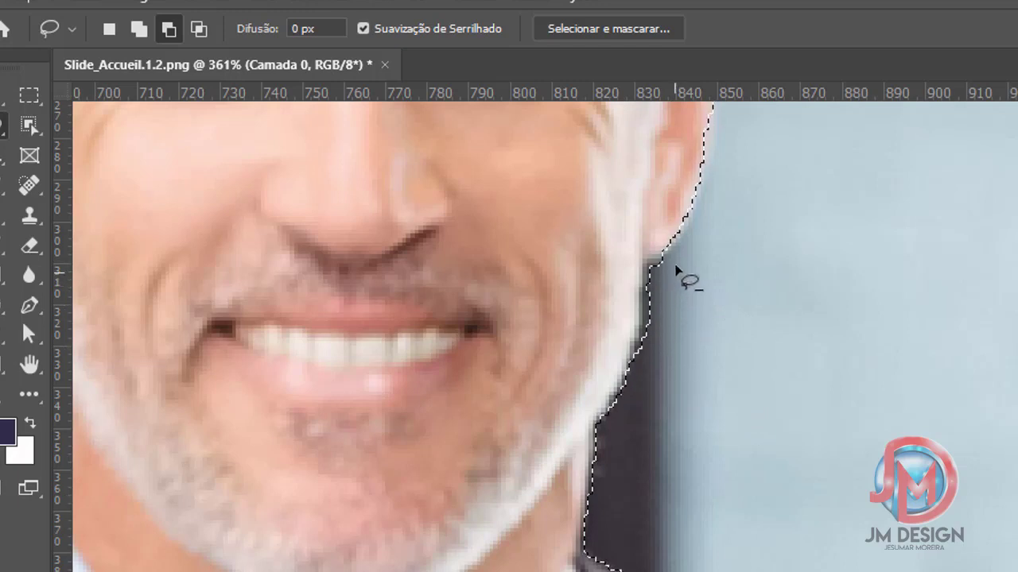
{"action": "left_click", "coordinate": [682, 247]}
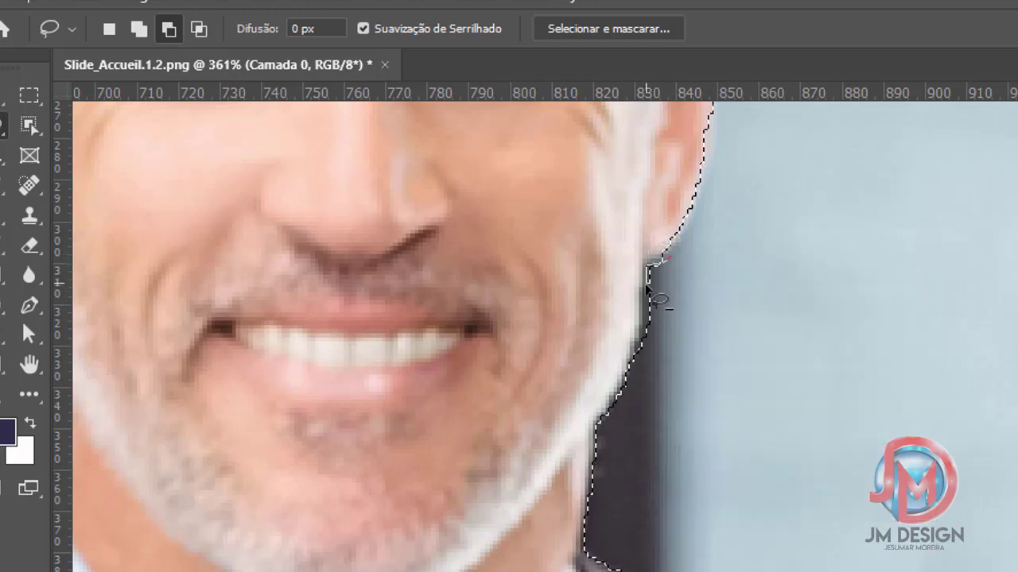
Cut the remaining dark background off along the jaw and check the trimmed edge.
{"action": "left_click_drag", "start_coordinate": [634, 374], "coordinate": [666, 266]}
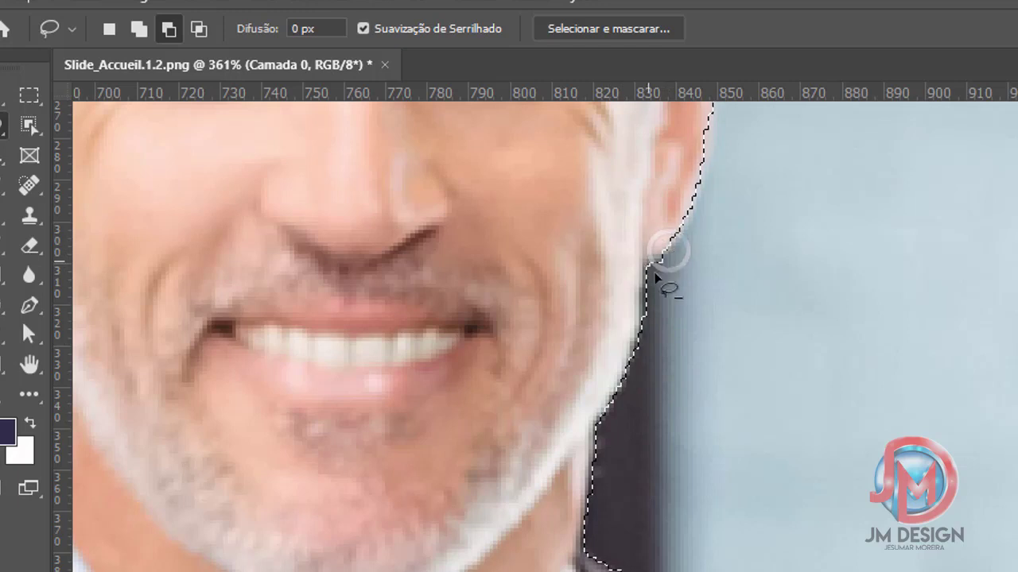
{"action": "right_click", "coordinate": [665, 266]}
{"action": "key", "text": "Escape"}
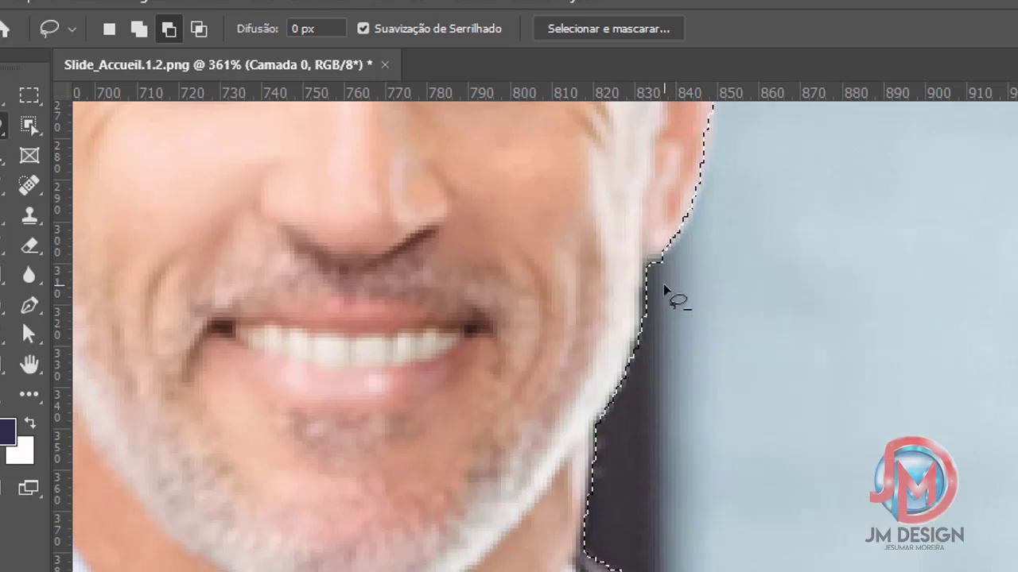
{"action": "left_click", "coordinate": [661, 283]}
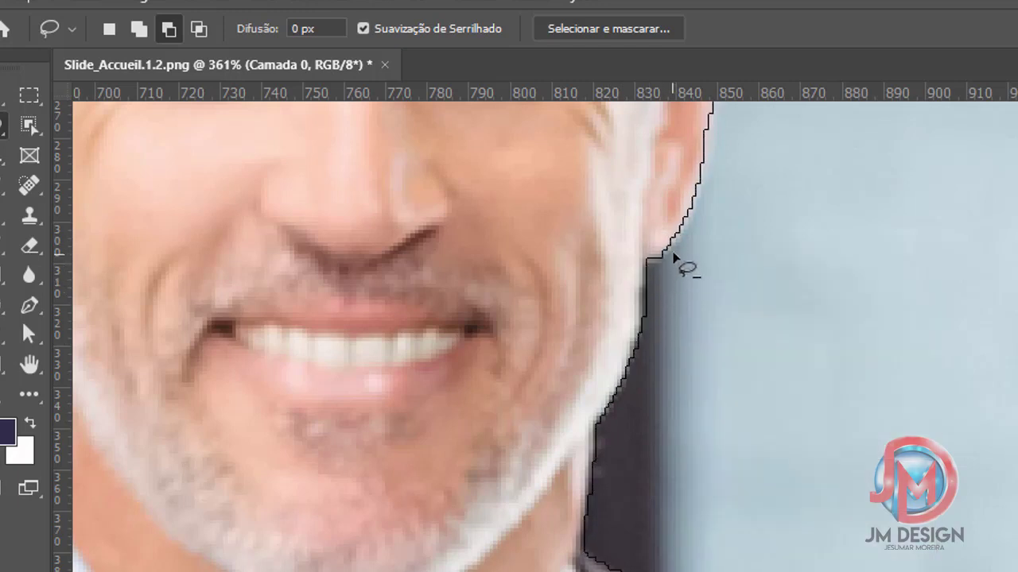
{"action": "left_click", "coordinate": [673, 251]}
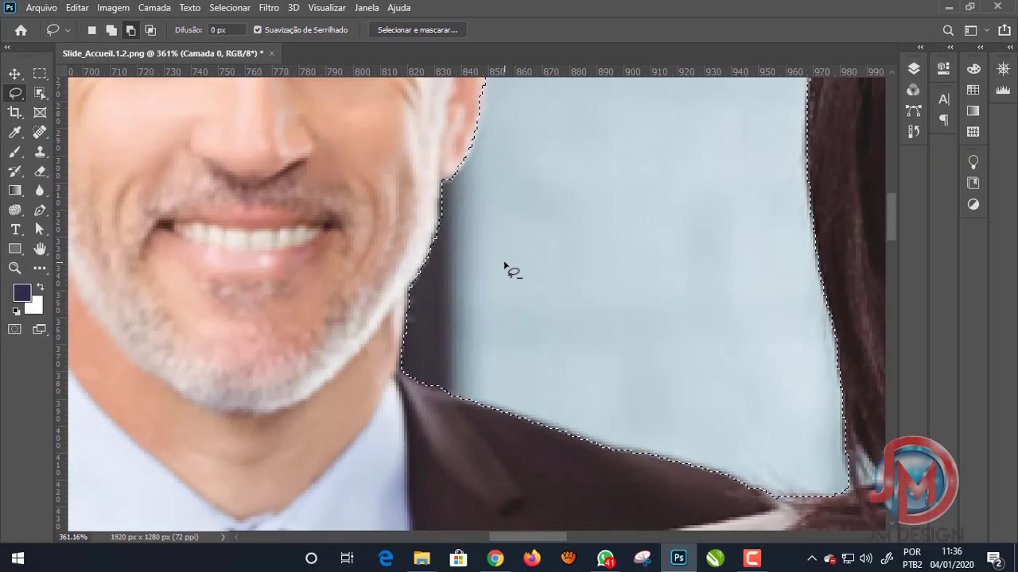
{"action": "scroll", "coordinate": [504, 265], "scroll_direction": "down", "scroll_amount": 2, "text": "alt"}
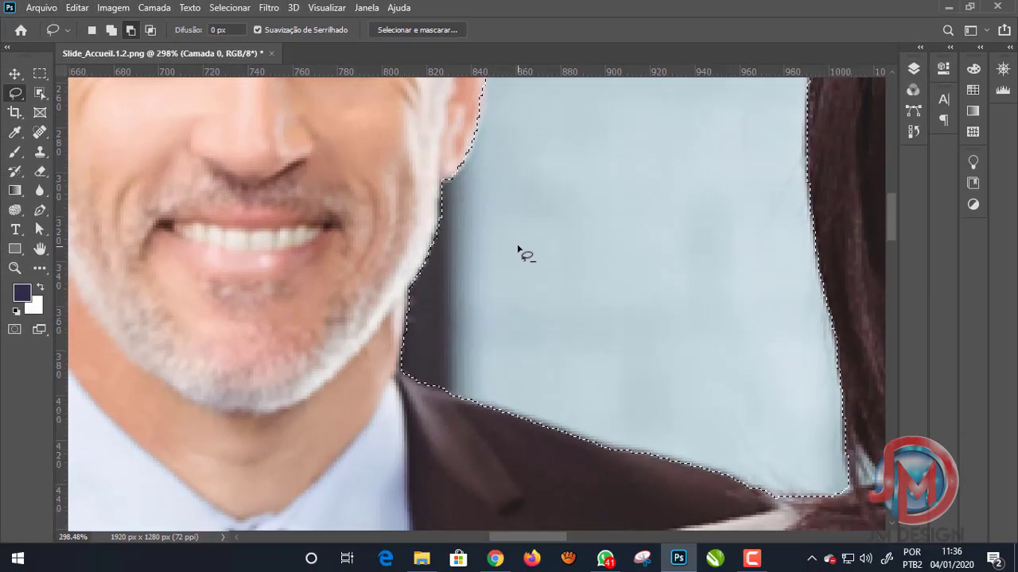
{"action": "scroll", "coordinate": [501, 265], "scroll_direction": "down", "scroll_amount": 4, "text": "alt"}
{"action": "scroll", "coordinate": [497, 265], "scroll_direction": "down", "scroll_amount": 3, "text": "alt"}
{"action": "scroll", "coordinate": [488, 263], "scroll_direction": "down", "scroll_amount": 1, "text": "alt"}
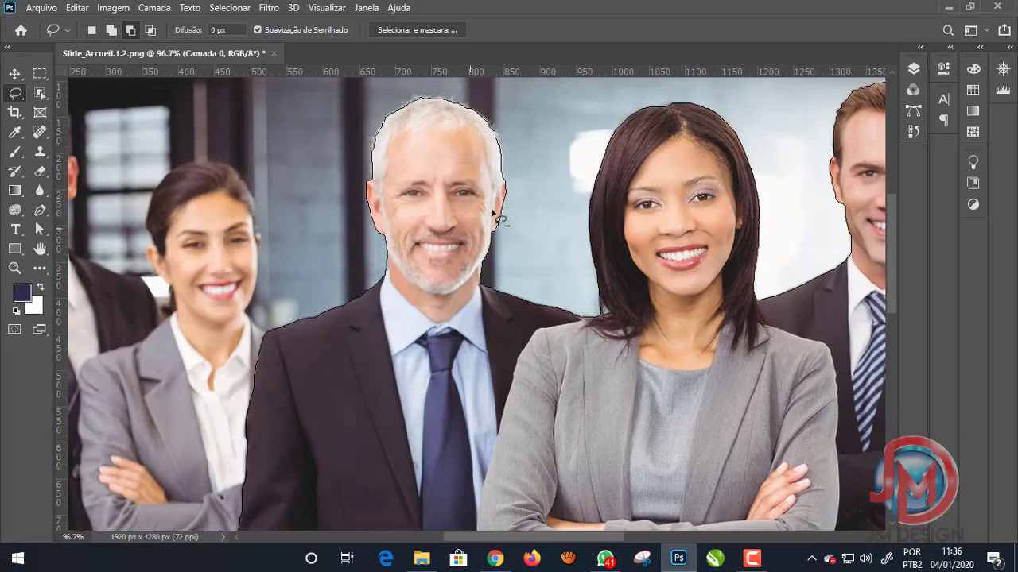
{"action": "scroll", "coordinate": [765, 335], "scroll_direction": "up", "scroll_amount": 3, "text": "alt"}
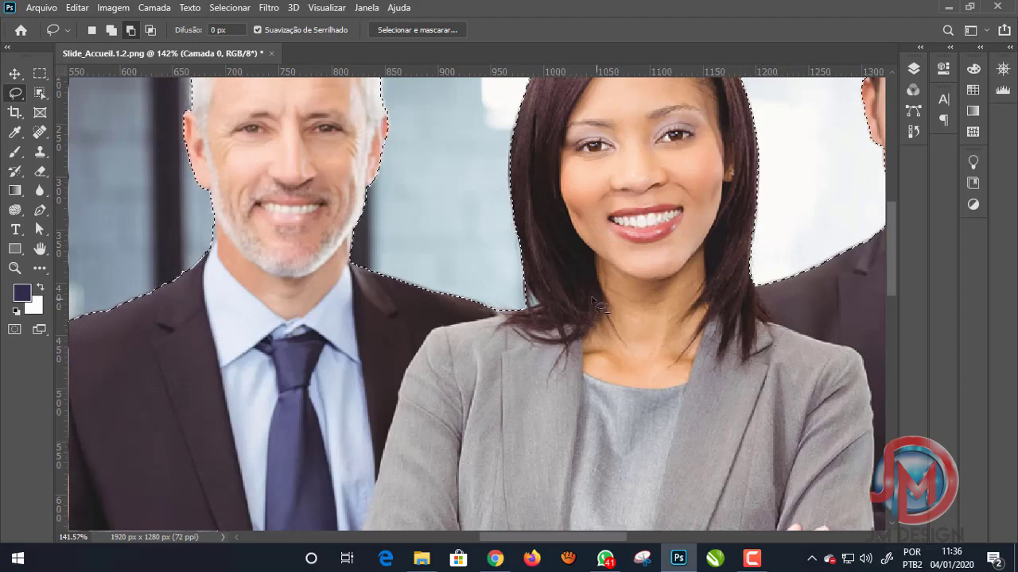
{"action": "scroll", "coordinate": [382, 256], "scroll_direction": "down", "scroll_amount": 1, "text": "alt"}
{"action": "scroll", "coordinate": [291, 215], "scroll_direction": "down", "scroll_amount": 2, "text": "alt"}
{"action": "scroll", "coordinate": [554, 205], "scroll_direction": "down", "scroll_amount": 1, "text": "alt"}
{"action": "scroll", "coordinate": [553, 202], "scroll_direction": "up", "scroll_amount": 3, "text": "alt"}
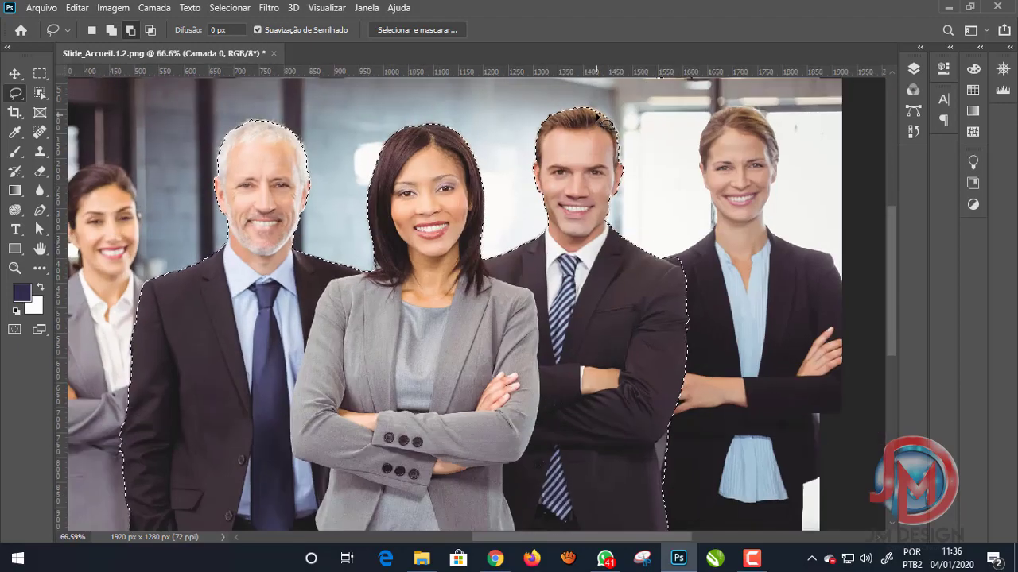
{"action": "scroll", "coordinate": [552, 203], "scroll_direction": "up", "scroll_amount": 4, "text": "alt"}
{"action": "scroll", "coordinate": [604, 262], "scroll_direction": "up", "scroll_amount": 3, "text": "alt"}
{"action": "scroll", "coordinate": [640, 334], "scroll_direction": "up", "scroll_amount": 2, "text": "alt"}
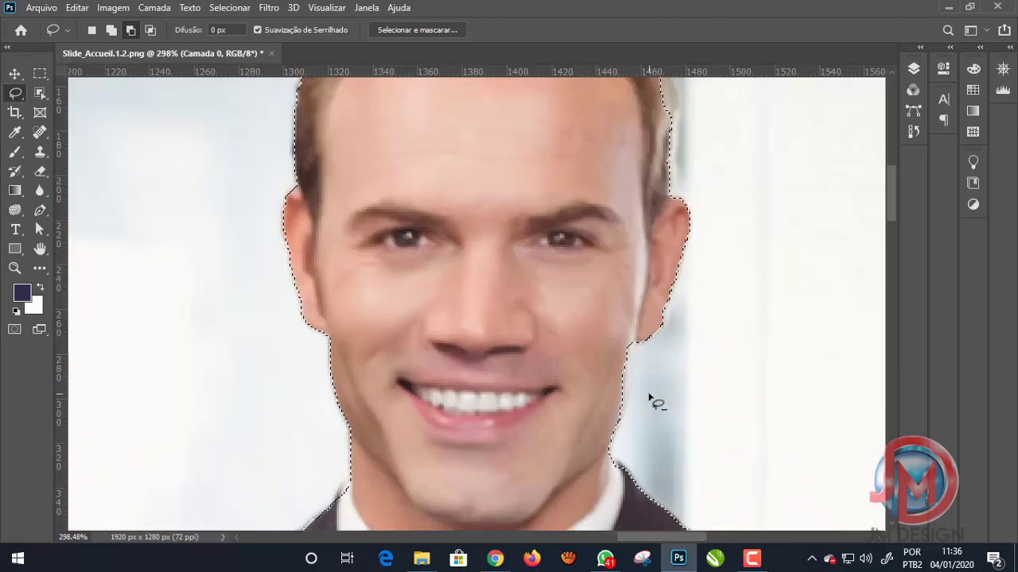
Subtract the background beside the brown-haired man's cheek and ear from the selection.
{"action": "scroll", "coordinate": [653, 430], "scroll_direction": "up", "scroll_amount": 2, "text": "alt"}
{"action": "scroll", "coordinate": [654, 441], "scroll_direction": "up", "scroll_amount": 2, "text": "alt"}
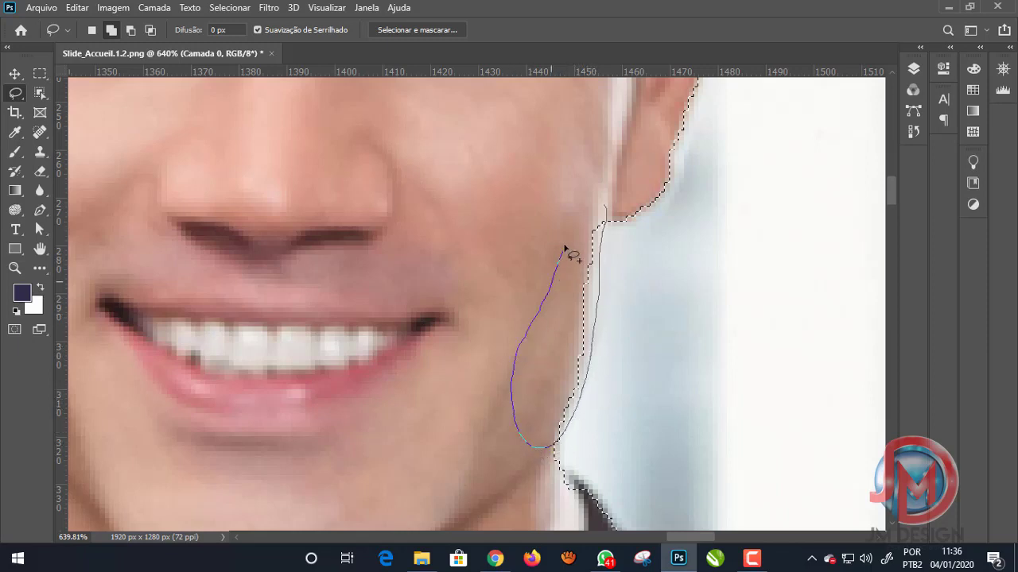
{"action": "left_click_drag", "start_coordinate": [601, 219], "coordinate": [604, 217]}
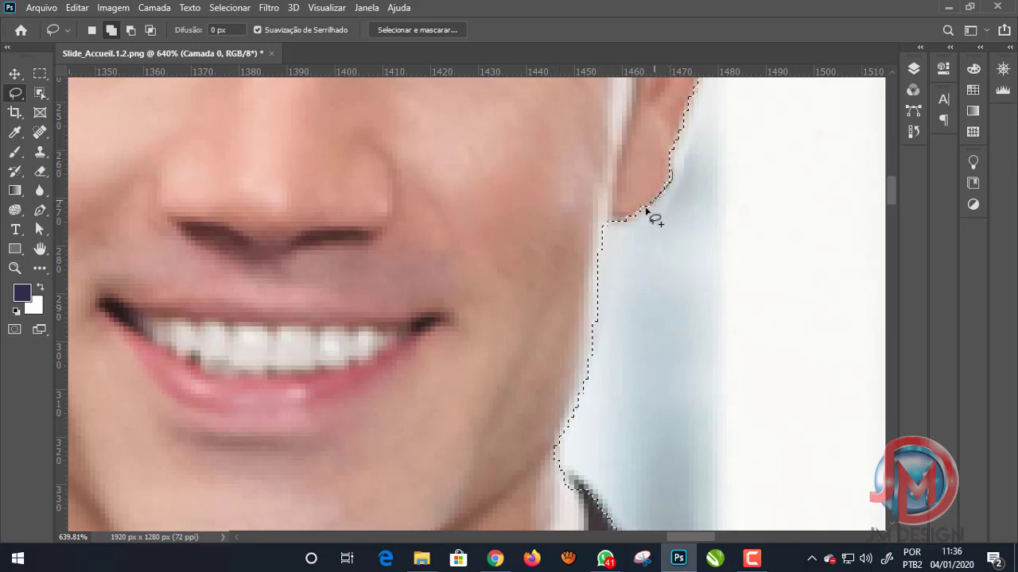
{"action": "left_click_drag", "start_coordinate": [666, 182], "coordinate": [642, 193]}
{"action": "scroll", "coordinate": [575, 233], "scroll_direction": "down", "scroll_amount": 4}
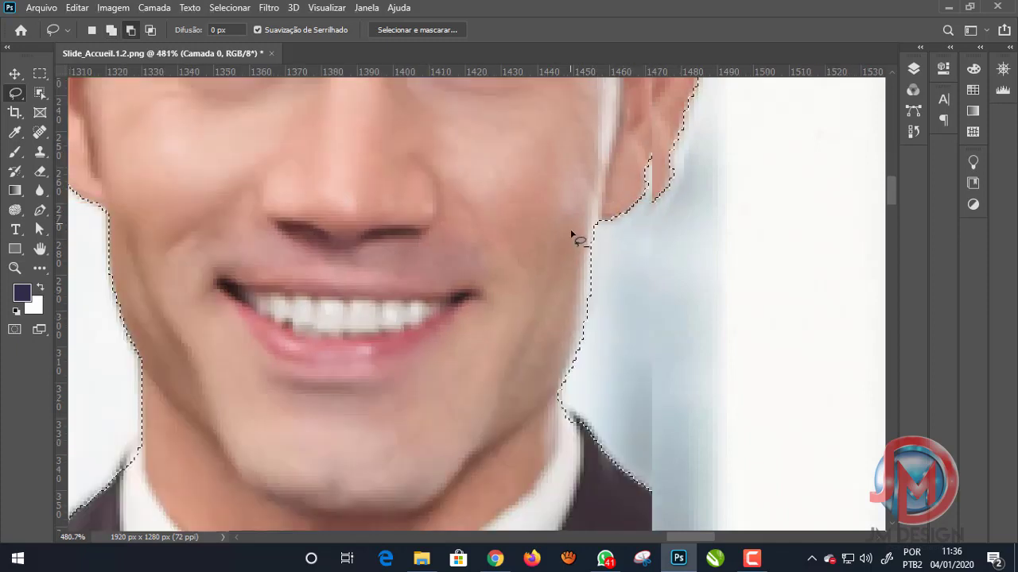
{"action": "scroll", "coordinate": [586, 256], "scroll_direction": "down", "scroll_amount": 3}
{"action": "scroll", "coordinate": [586, 262], "scroll_direction": "down", "scroll_amount": 2}
{"action": "scroll", "coordinate": [589, 262], "scroll_direction": "down", "scroll_amount": 2}
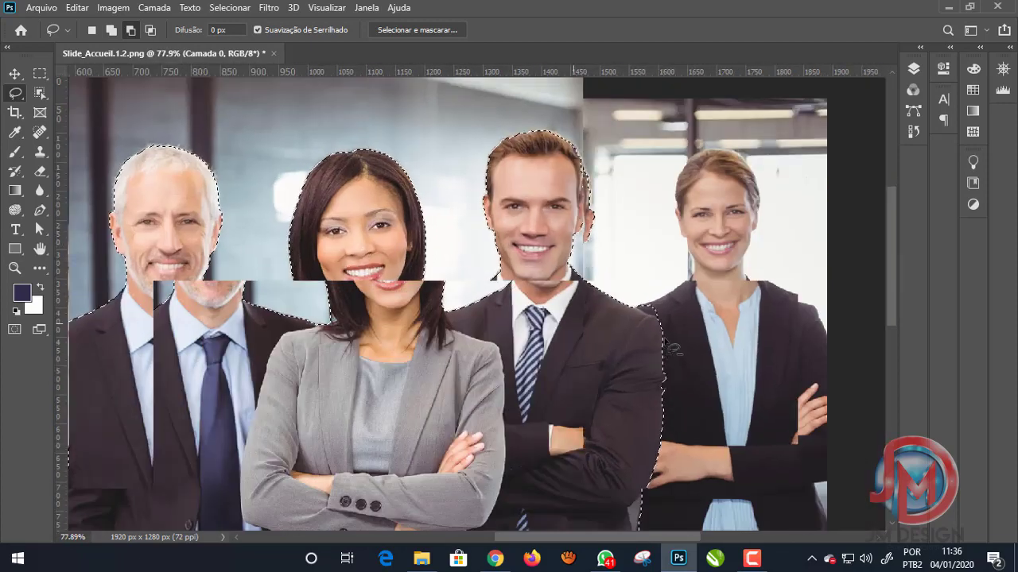
{"action": "scroll", "coordinate": [636, 294], "scroll_direction": "up", "scroll_amount": 3}
{"action": "scroll", "coordinate": [648, 301], "scroll_direction": "up", "scroll_amount": 2}
{"action": "scroll", "coordinate": [648, 301], "scroll_direction": "up", "scroll_amount": 3}
Trim the background along his shoulder, including the stray sliver above it.
{"action": "key", "text": "shift"}
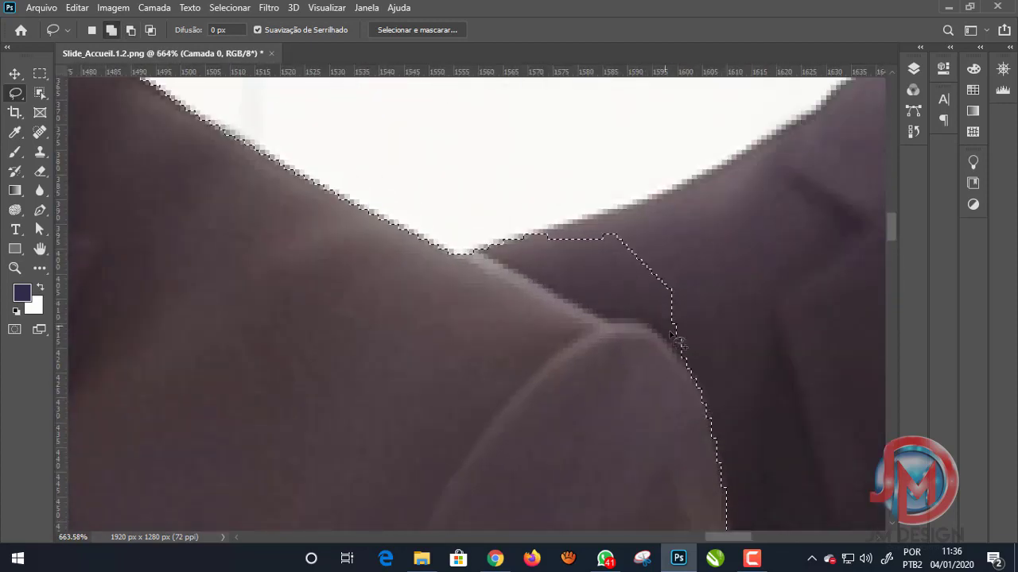
{"action": "left_click", "coordinate": [131, 30]}
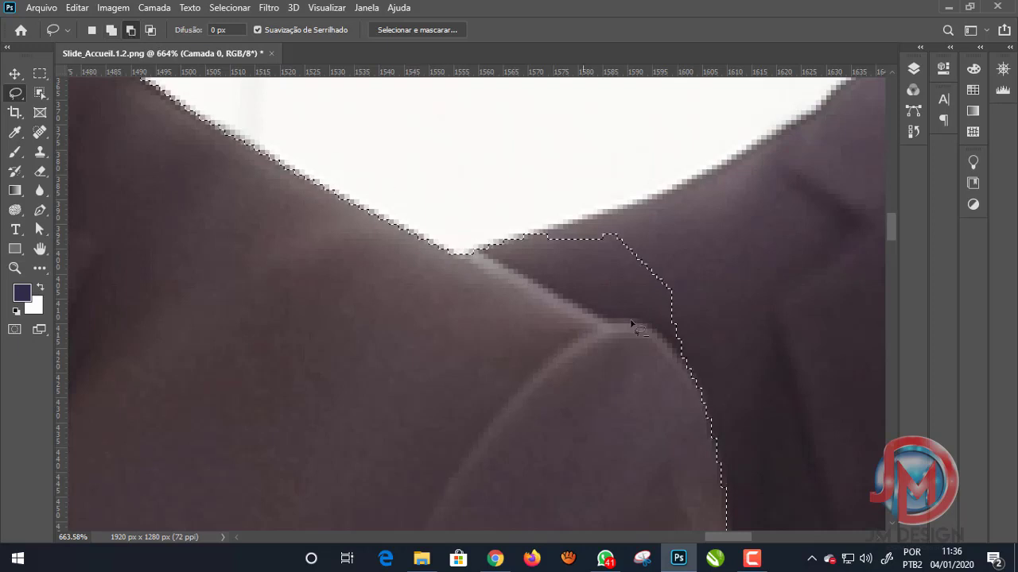
{"action": "left_click_drag", "start_coordinate": [698, 384], "coordinate": [598, 318]}
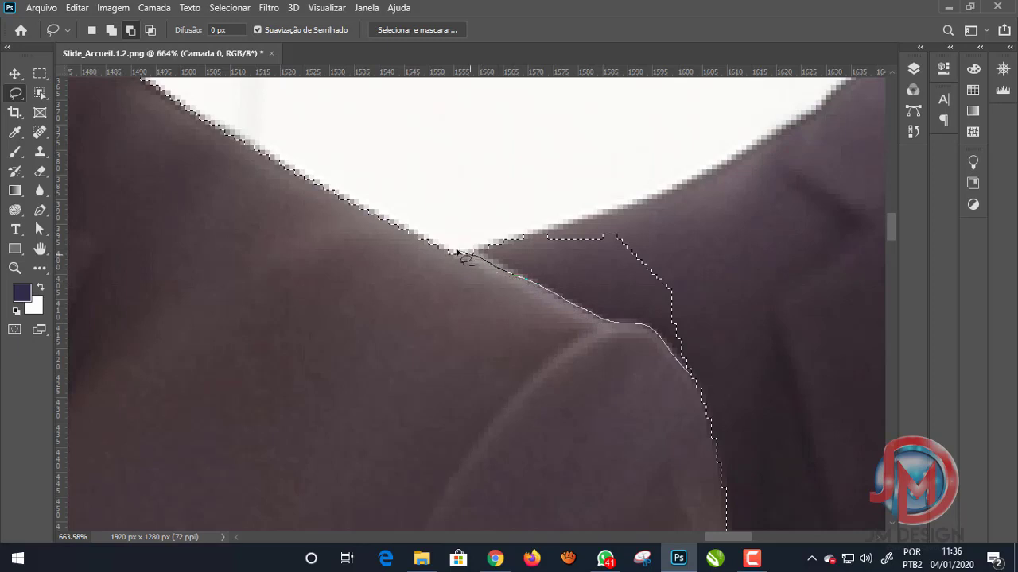
{"action": "left_click_drag", "start_coordinate": [458, 252], "coordinate": [567, 216]}
{"action": "mouse_move", "coordinate": [614, 240]}
{"action": "left_mouse_down"}
{"action": "mouse_move", "coordinate": [466, 243]}
{"action": "mouse_move", "coordinate": [501, 268]}
{"action": "left_mouse_up"}
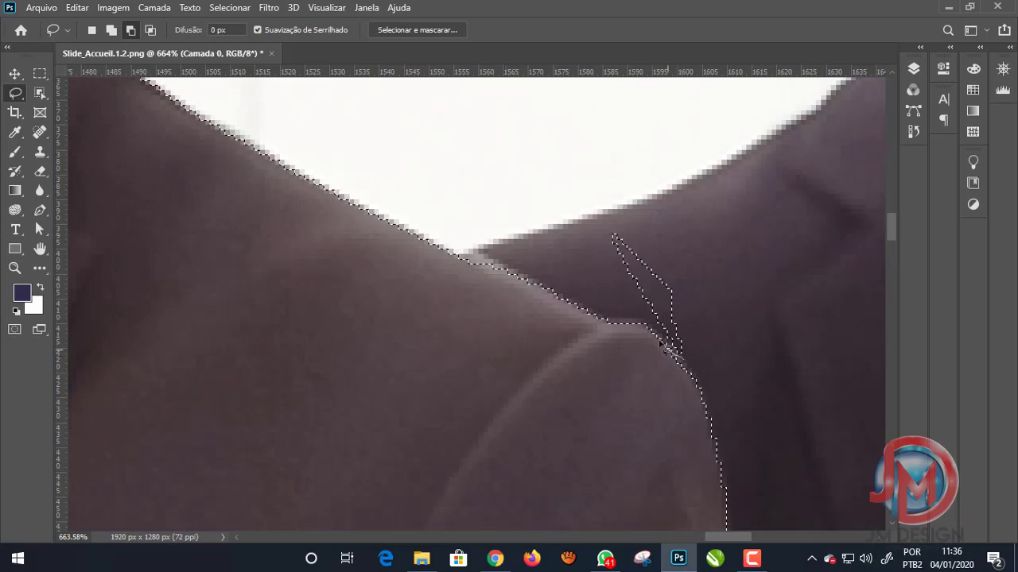
{"action": "mouse_move", "coordinate": [643, 328]}
{"action": "left_mouse_down"}
{"action": "mouse_move", "coordinate": [586, 193]}
{"action": "mouse_move", "coordinate": [704, 326]}
{"action": "left_mouse_up"}
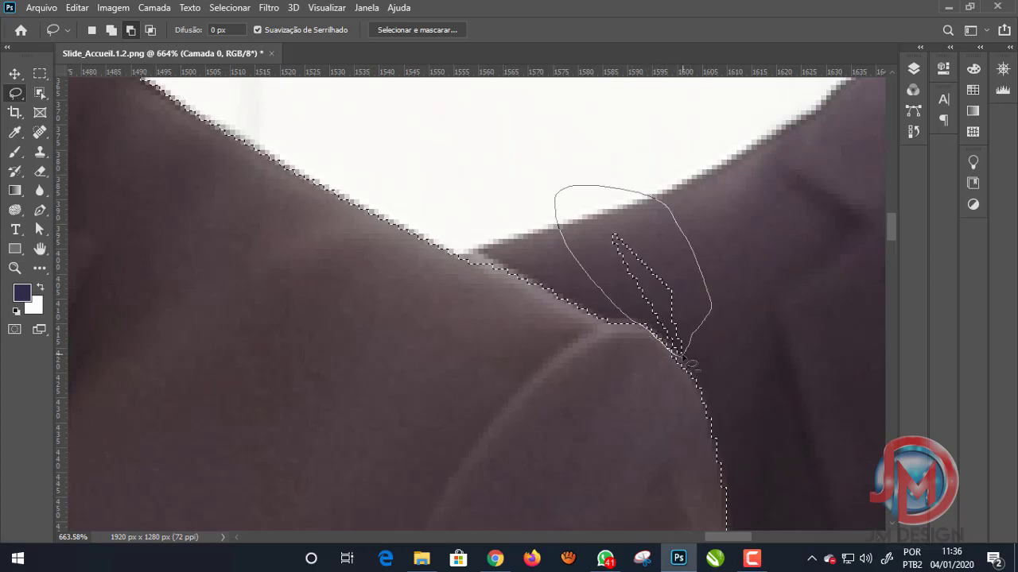
{"action": "left_click_drag", "start_coordinate": [687, 361], "coordinate": [684, 358]}
{"action": "scroll", "coordinate": [586, 263], "scroll_direction": "down", "scroll_amount": 6}
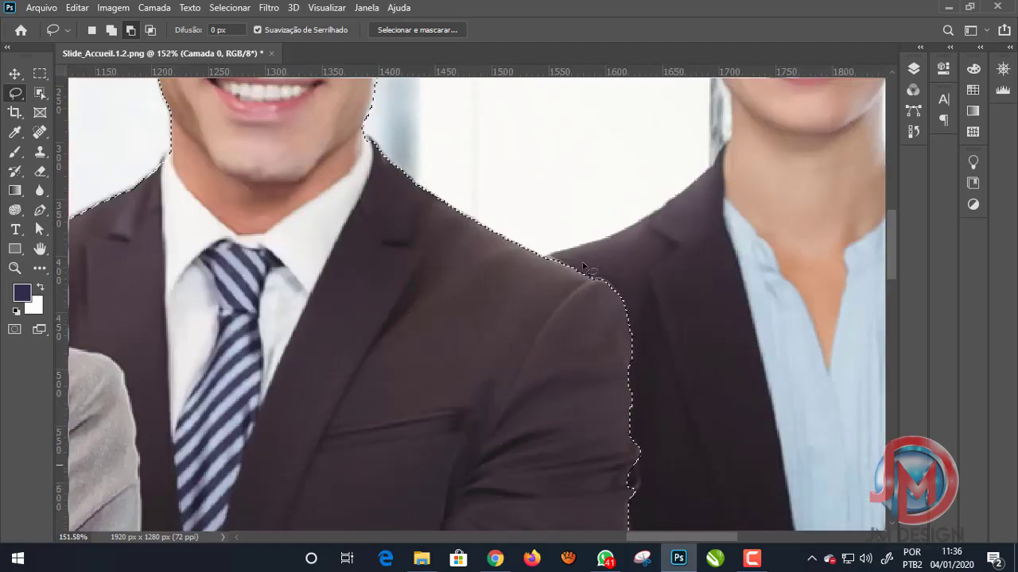
Set the Lasso to Add and extend the selection over the right man's sleeve edge.
{"action": "scroll", "coordinate": [588, 270], "scroll_direction": "down", "scroll_amount": 2}
{"action": "scroll", "coordinate": [613, 357], "scroll_direction": "up", "scroll_amount": 2}
{"action": "scroll", "coordinate": [618, 386], "scroll_direction": "up", "scroll_amount": 4}
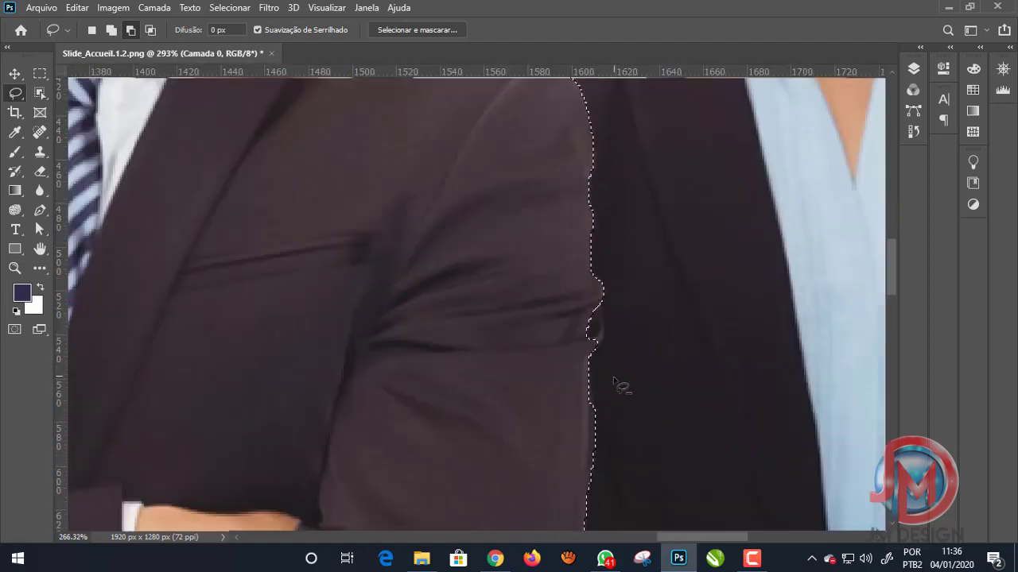
{"action": "scroll", "coordinate": [618, 386], "scroll_direction": "down", "scroll_amount": 3}
{"action": "scroll", "coordinate": [618, 386], "scroll_direction": "down", "scroll_amount": 1}
{"action": "scroll", "coordinate": [608, 358], "scroll_direction": "up", "scroll_amount": 4}
{"action": "scroll", "coordinate": [606, 355], "scroll_direction": "up", "scroll_amount": 2}
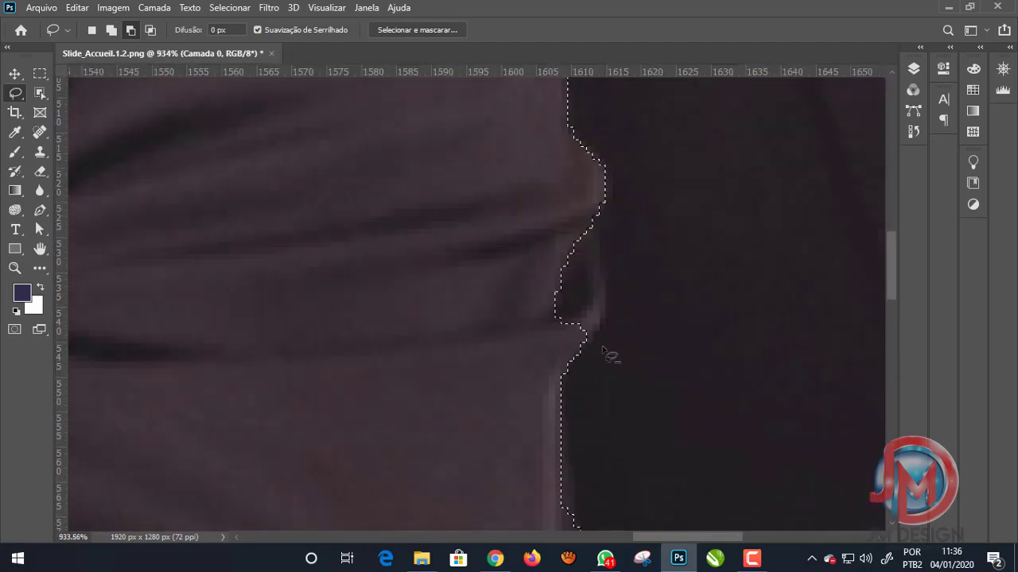
{"action": "left_click", "coordinate": [111, 30]}
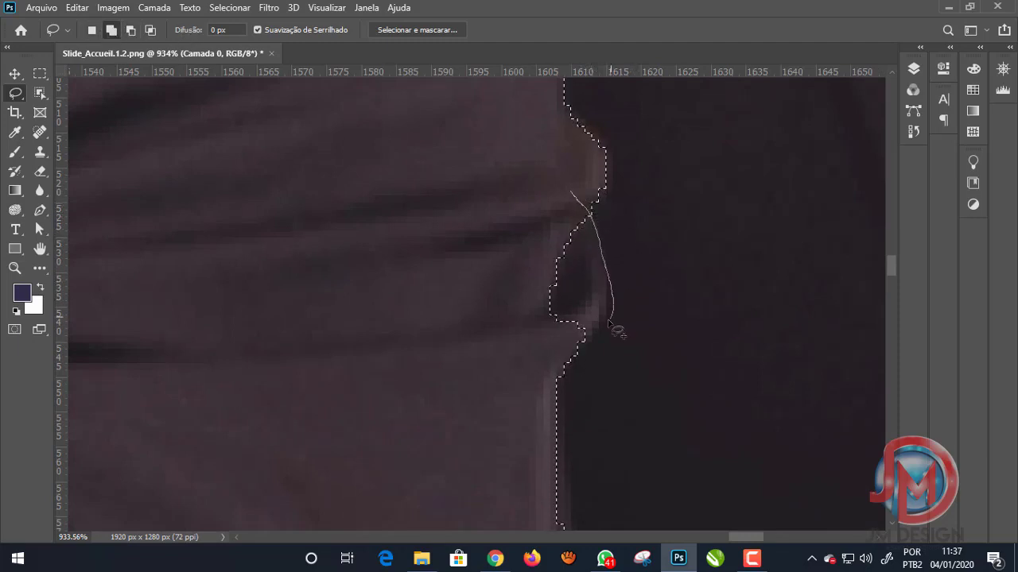
{"action": "left_click_drag", "start_coordinate": [553, 346], "coordinate": [604, 272]}
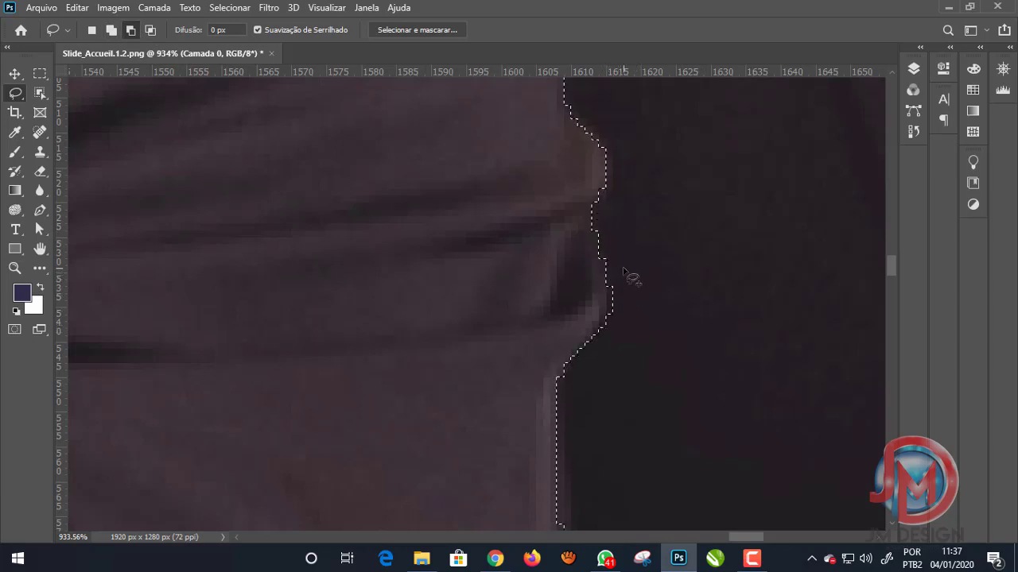
Refine the selection down the full length of the jacket sleeve edge.
{"action": "key", "text": "shift"}
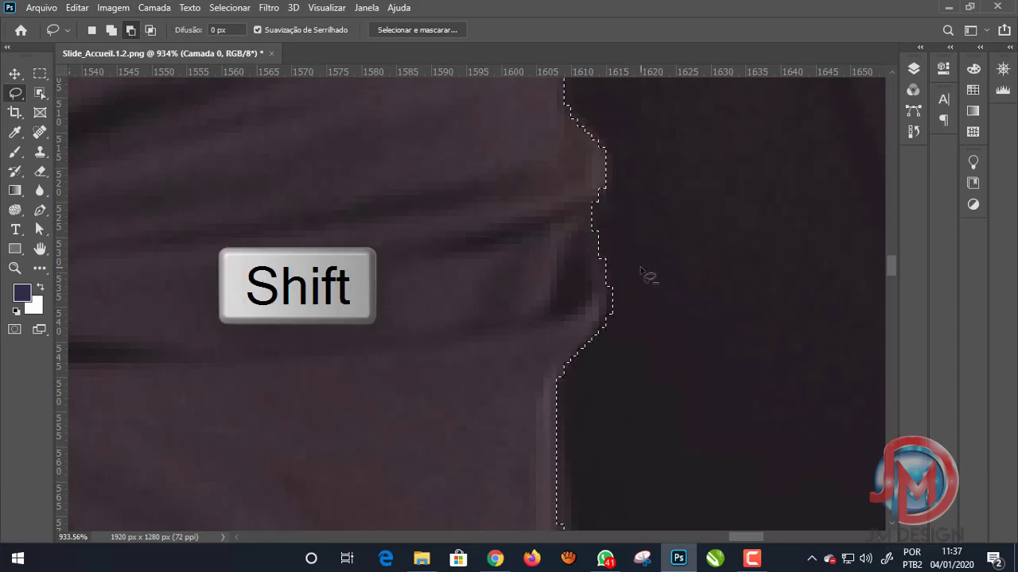
{"action": "key", "text": "shift"}
{"action": "scroll", "coordinate": [647, 273], "scroll_direction": "down", "scroll_amount": 1}
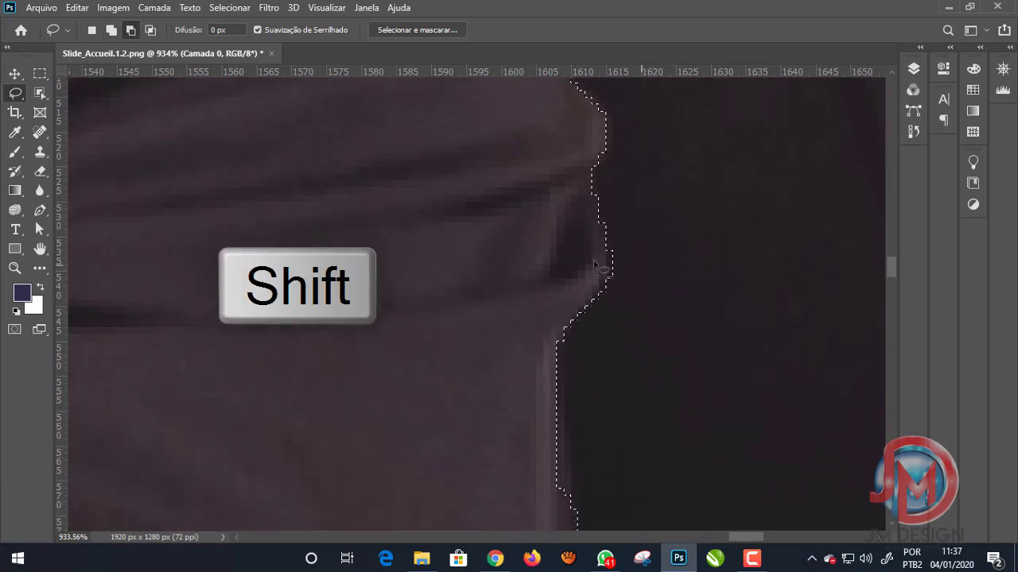
{"action": "scroll", "coordinate": [675, 427], "scroll_direction": "down", "scroll_amount": 2}
{"action": "scroll", "coordinate": [649, 371], "scroll_direction": "down", "scroll_amount": 2}
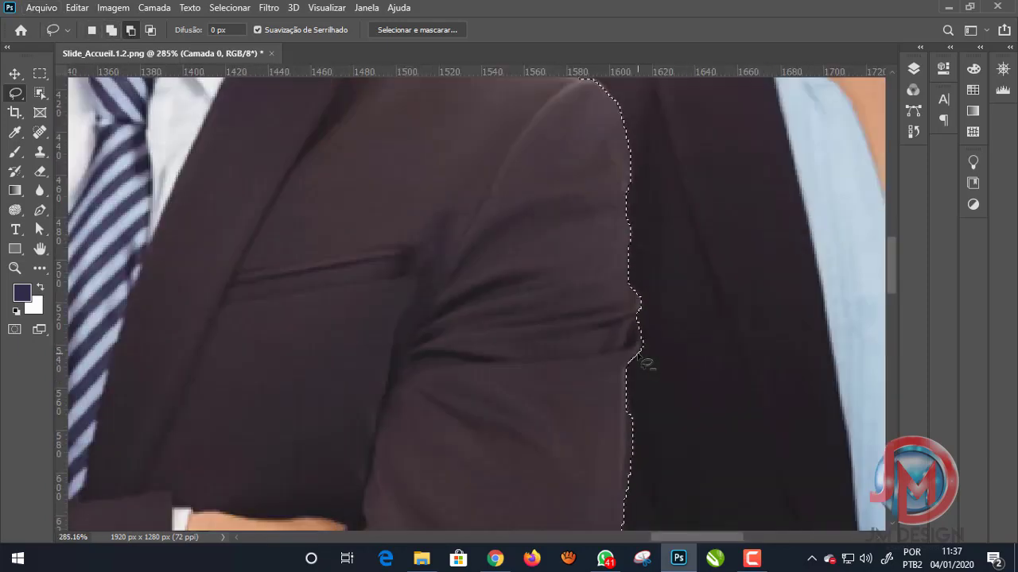
{"action": "scroll", "coordinate": [650, 365], "scroll_direction": "down", "scroll_amount": 2}
{"action": "scroll", "coordinate": [659, 466], "scroll_direction": "up", "scroll_amount": 1}
{"action": "scroll", "coordinate": [634, 517], "scroll_direction": "up", "scroll_amount": 2}
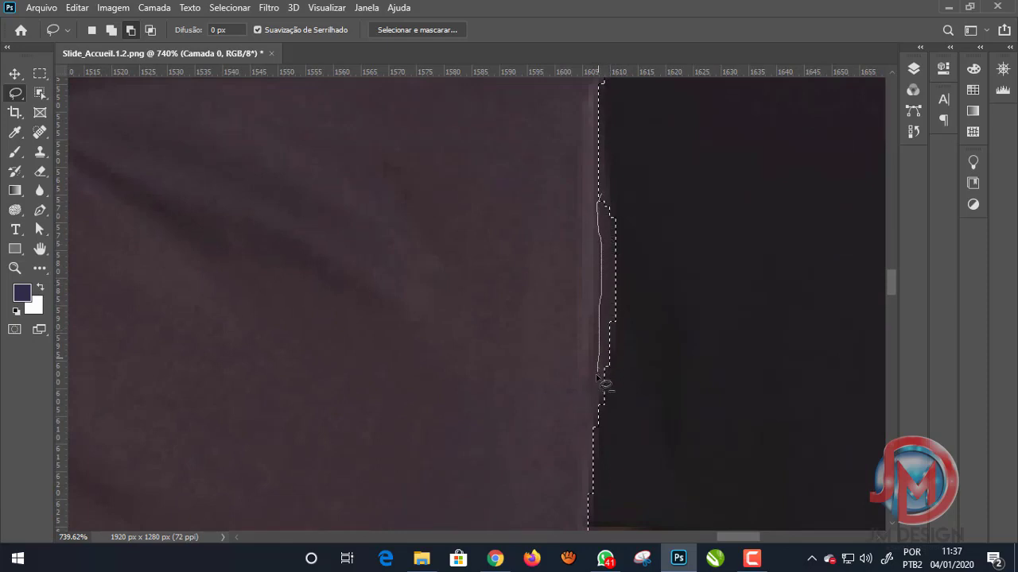
{"action": "mouse_move", "coordinate": [604, 423]}
{"action": "left_mouse_down"}
{"action": "mouse_move", "coordinate": [686, 374]}
{"action": "mouse_move", "coordinate": [642, 200]}
{"action": "mouse_move", "coordinate": [605, 200]}
{"action": "left_mouse_up"}
{"action": "scroll", "coordinate": [642, 289], "scroll_direction": "down", "scroll_amount": 12}
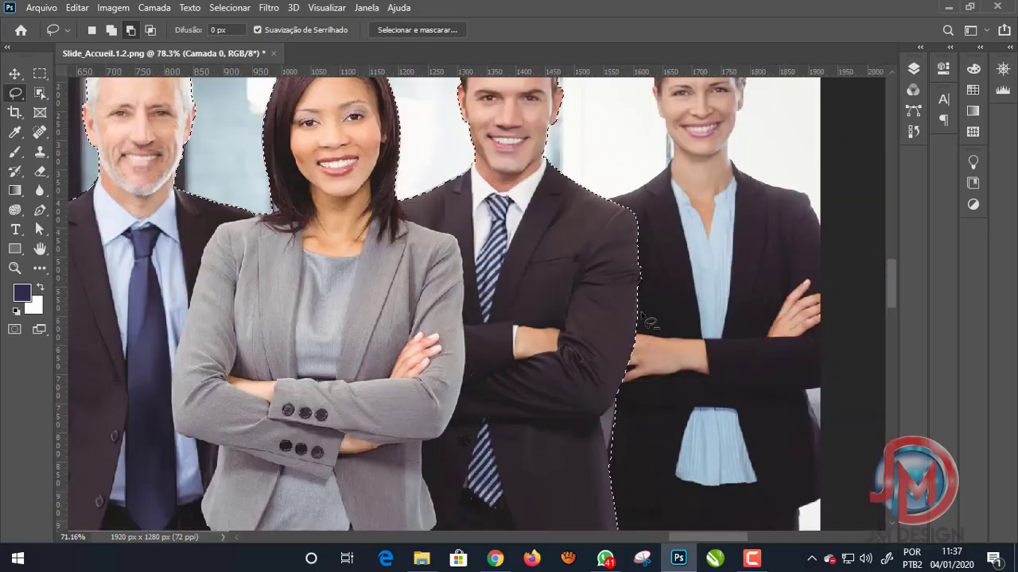
Zoom and pan around the photo to inspect the selection edges around the three people.
{"action": "scroll", "coordinate": [650, 322], "scroll_direction": "down", "scroll_amount": 2}
{"action": "scroll", "coordinate": [651, 322], "scroll_direction": "down", "scroll_amount": 2}
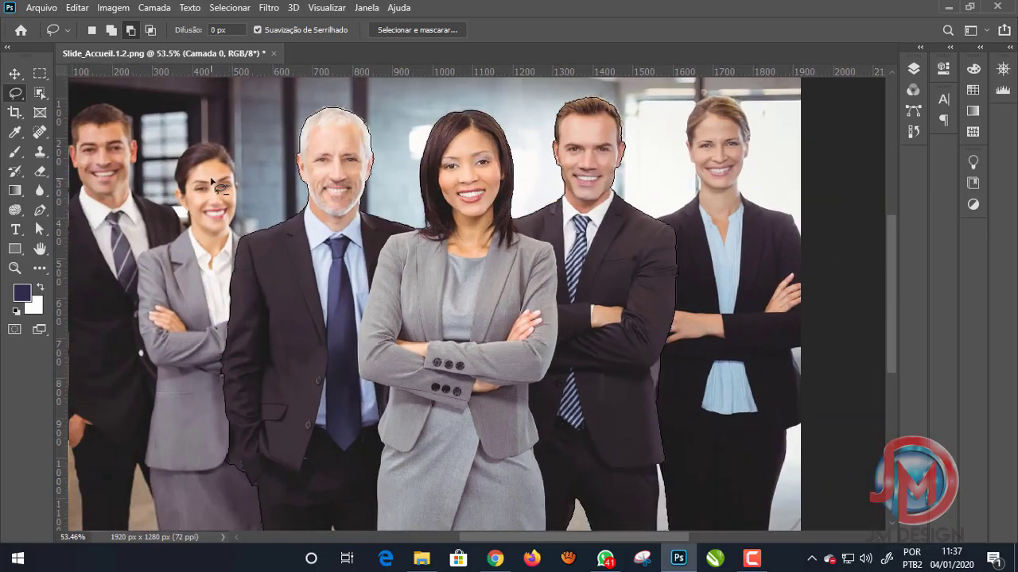
{"action": "scroll", "coordinate": [215, 187], "scroll_direction": "up", "scroll_amount": 2}
{"action": "scroll", "coordinate": [273, 256], "scroll_direction": "down", "scroll_amount": 4}
{"action": "scroll", "coordinate": [404, 514], "scroll_direction": "up", "scroll_amount": 2}
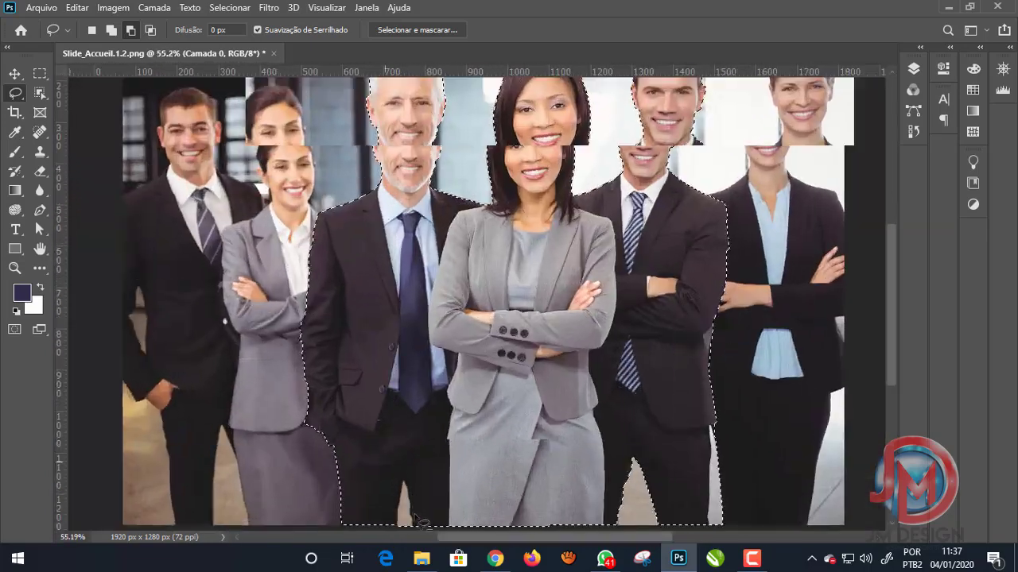
{"action": "scroll", "coordinate": [419, 521], "scroll_direction": "up", "scroll_amount": 2}
{"action": "scroll", "coordinate": [400, 352], "scroll_direction": "left", "scroll_amount": 2}
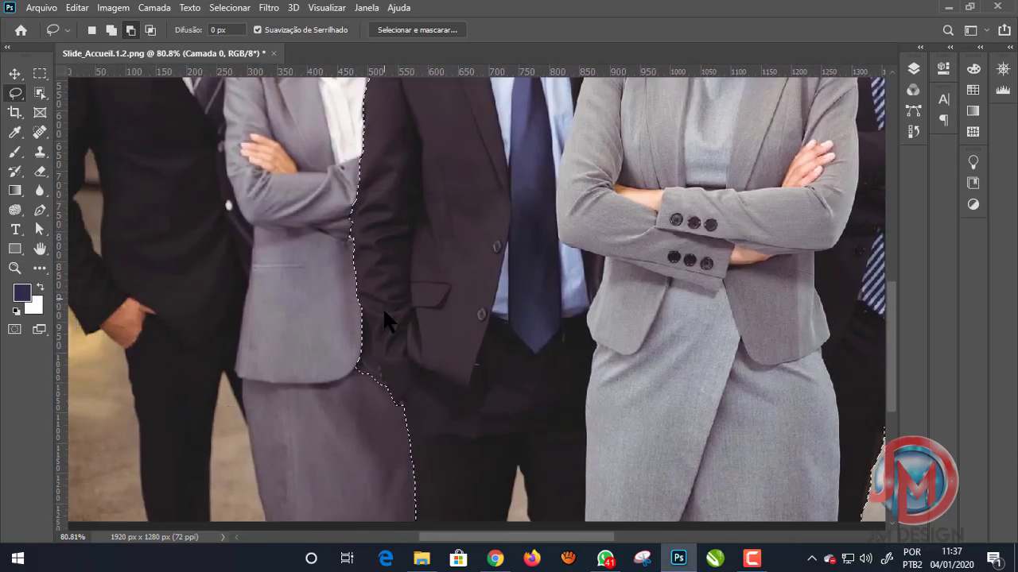
{"action": "scroll", "coordinate": [384, 321], "scroll_direction": "down", "scroll_amount": 1}
{"action": "scroll", "coordinate": [385, 321], "scroll_direction": "down", "scroll_amount": 3}
{"action": "scroll", "coordinate": [651, 497], "scroll_direction": "up", "scroll_amount": 2}
{"action": "scroll", "coordinate": [650, 497], "scroll_direction": "up", "scroll_amount": 1}
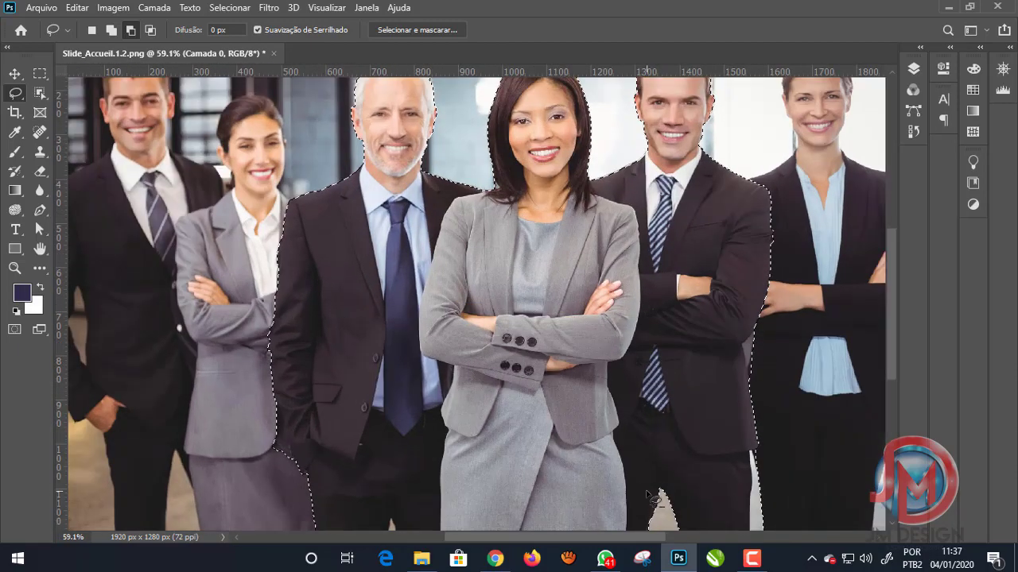
{"action": "scroll", "coordinate": [651, 497], "scroll_direction": "down", "scroll_amount": 1}
{"action": "scroll", "coordinate": [650, 497], "scroll_direction": "down", "scroll_amount": 1}
{"action": "scroll", "coordinate": [650, 497], "scroll_direction": "up", "scroll_amount": 2}
{"action": "scroll", "coordinate": [566, 353], "scroll_direction": "up", "scroll_amount": 2}
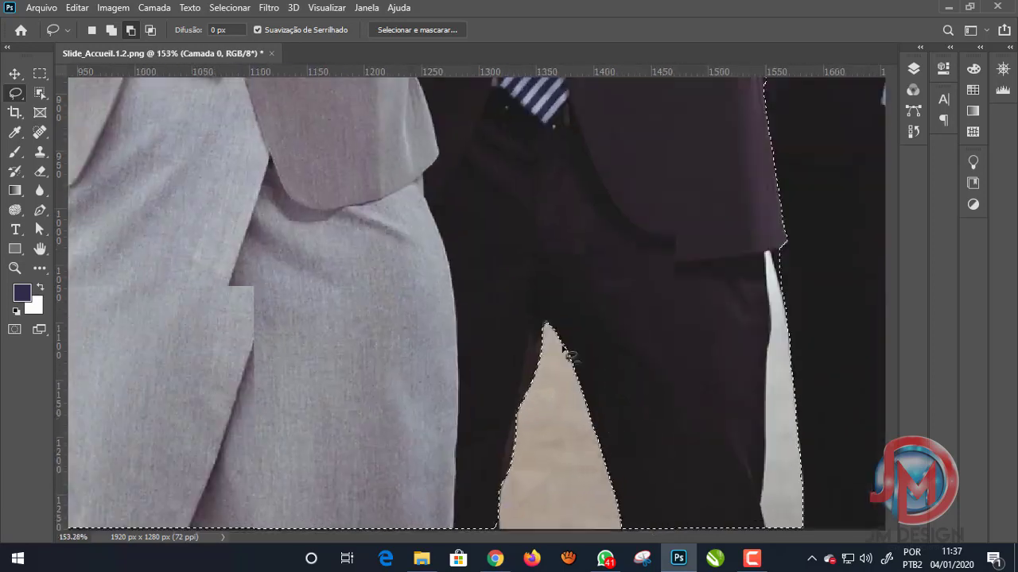
{"action": "scroll", "coordinate": [569, 354], "scroll_direction": "down", "scroll_amount": 2}
{"action": "scroll", "coordinate": [409, 345], "scroll_direction": "down", "scroll_amount": 1}
{"action": "scroll", "coordinate": [187, 415], "scroll_direction": "up", "scroll_amount": 2}
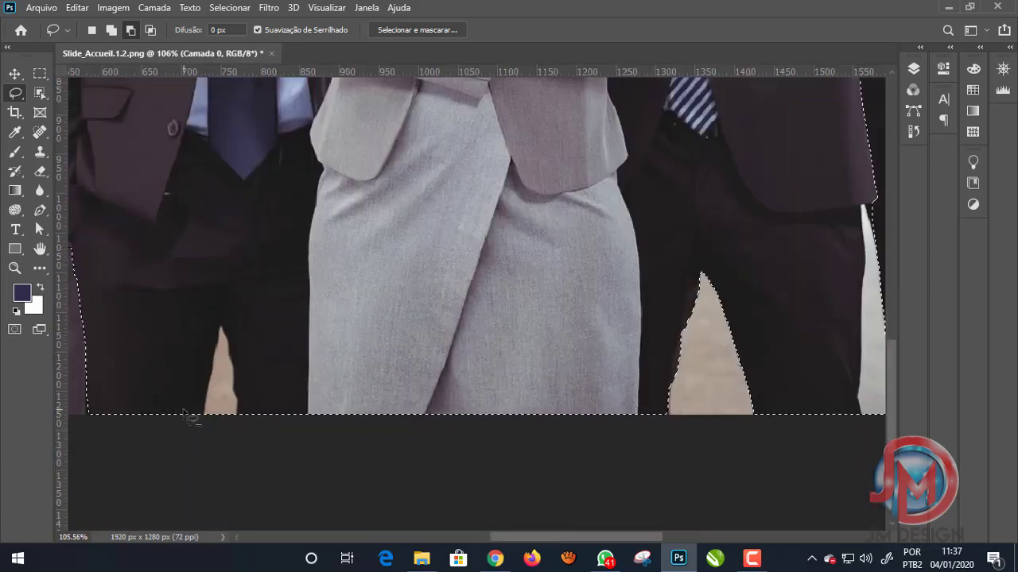
{"action": "scroll", "coordinate": [191, 419], "scroll_direction": "up", "scroll_amount": 2}
{"action": "scroll", "coordinate": [210, 427], "scroll_direction": "up", "scroll_amount": 2}
{"action": "scroll", "coordinate": [209, 427], "scroll_direction": "up", "scroll_amount": 2}
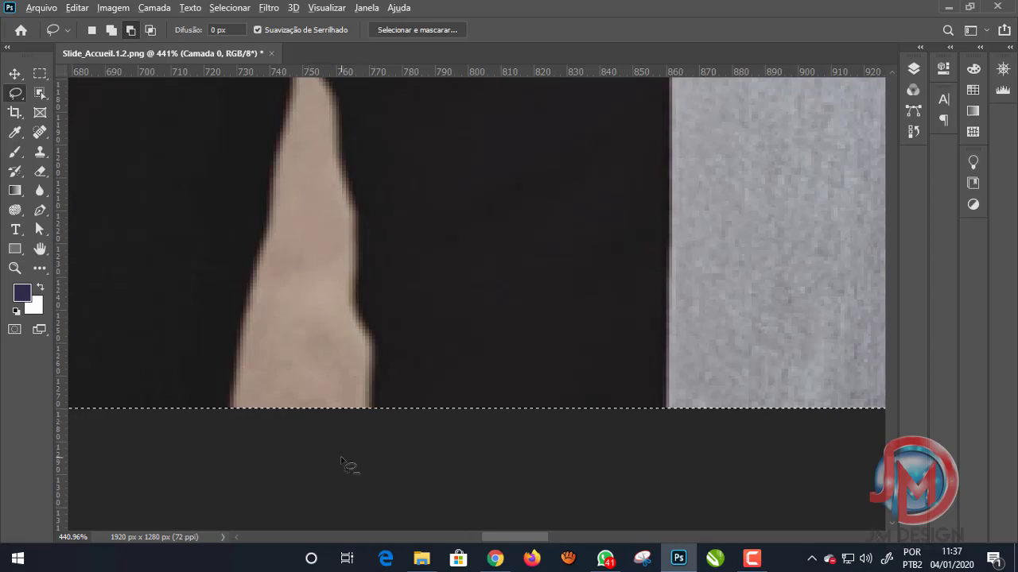
{"action": "scroll", "coordinate": [346, 465], "scroll_direction": "down", "scroll_amount": 1}
{"action": "scroll", "coordinate": [315, 230], "scroll_direction": "up", "scroll_amount": 1}
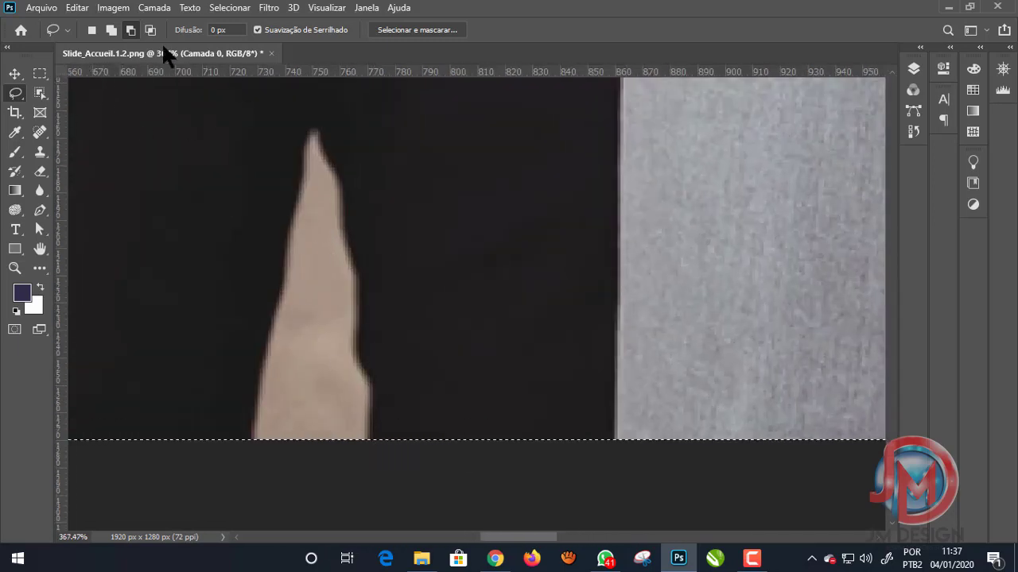
Trace a Polygonal Lasso outline around the floor gap between the right man's legs.
{"action": "right_click", "coordinate": [22, 97]}
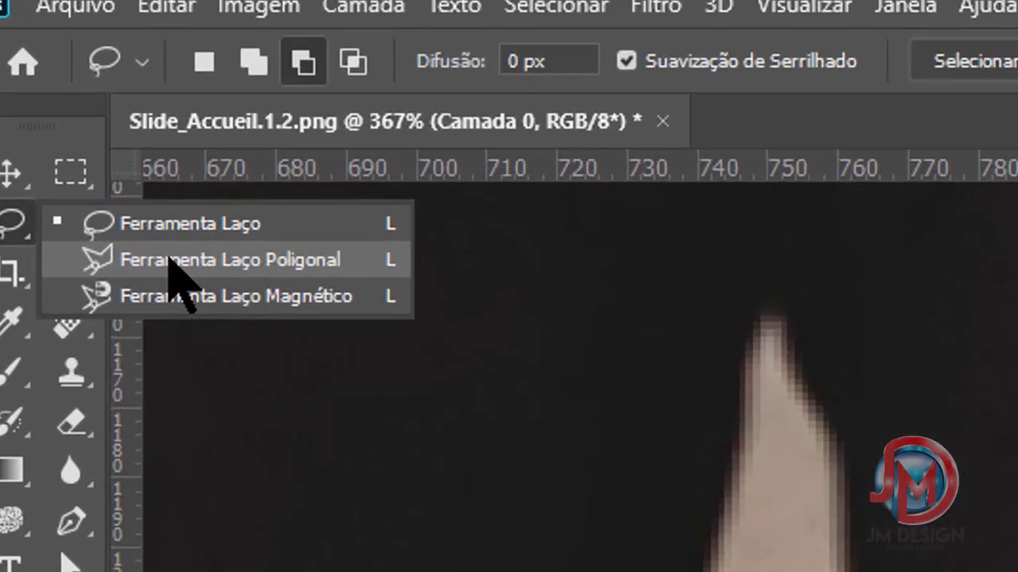
{"action": "left_click", "coordinate": [95, 108]}
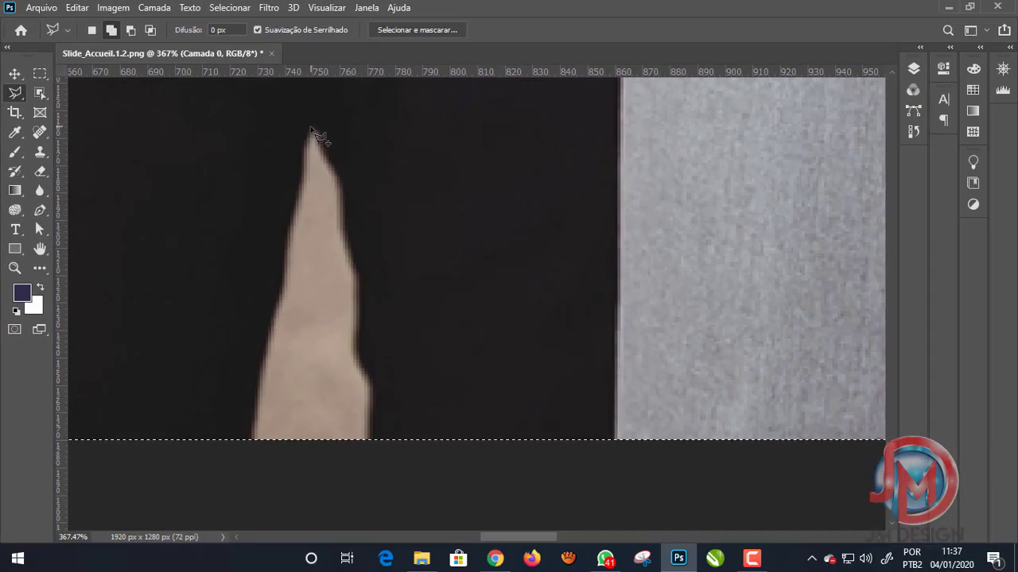
{"action": "left_click", "coordinate": [310, 130]}
{"action": "left_click", "coordinate": [289, 260]}
{"action": "left_click", "coordinate": [252, 439]}
{"action": "left_click", "coordinate": [251, 460]}
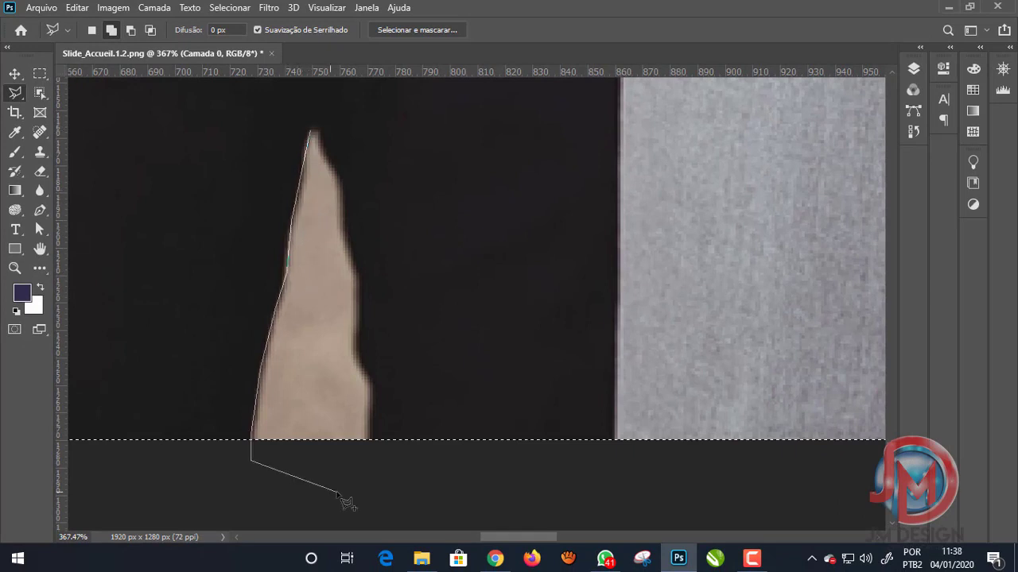
{"action": "left_click", "coordinate": [356, 485]}
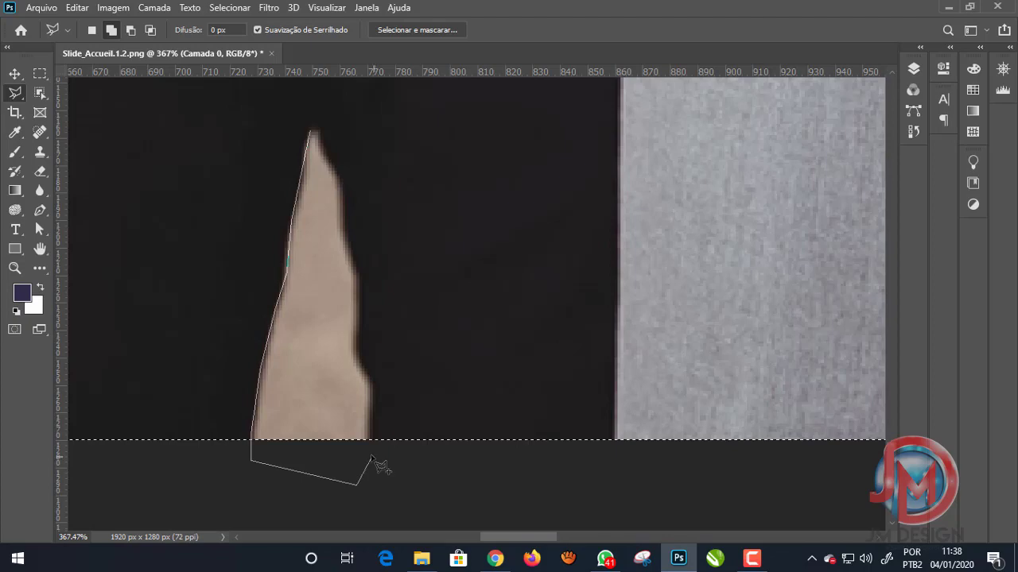
{"action": "double_click", "coordinate": [371, 460]}
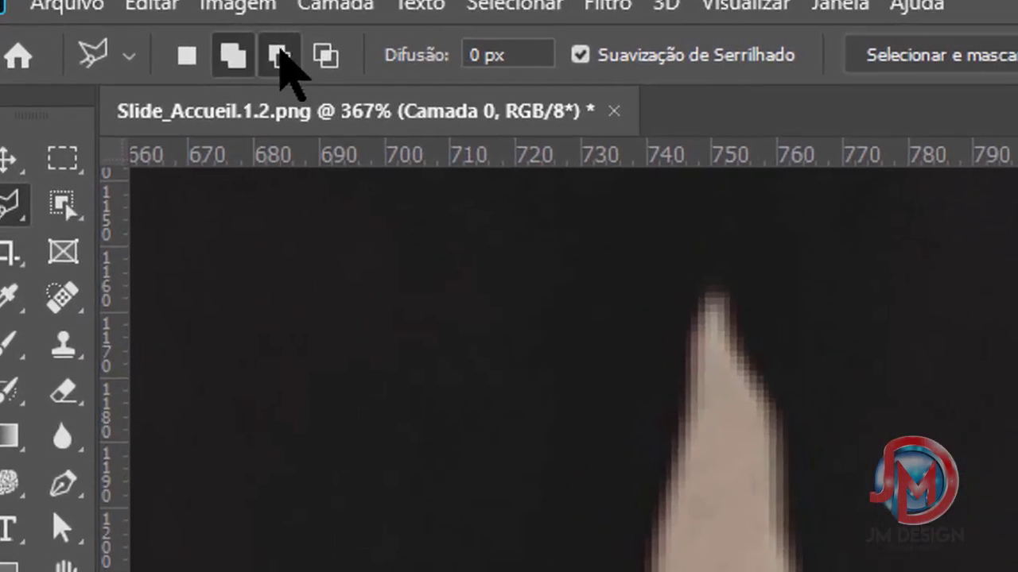
Redraw the floor-gap outline in Subtract from Selection mode to remove it.
{"action": "left_click", "coordinate": [131, 30]}
{"action": "left_click", "coordinate": [710, 290]}
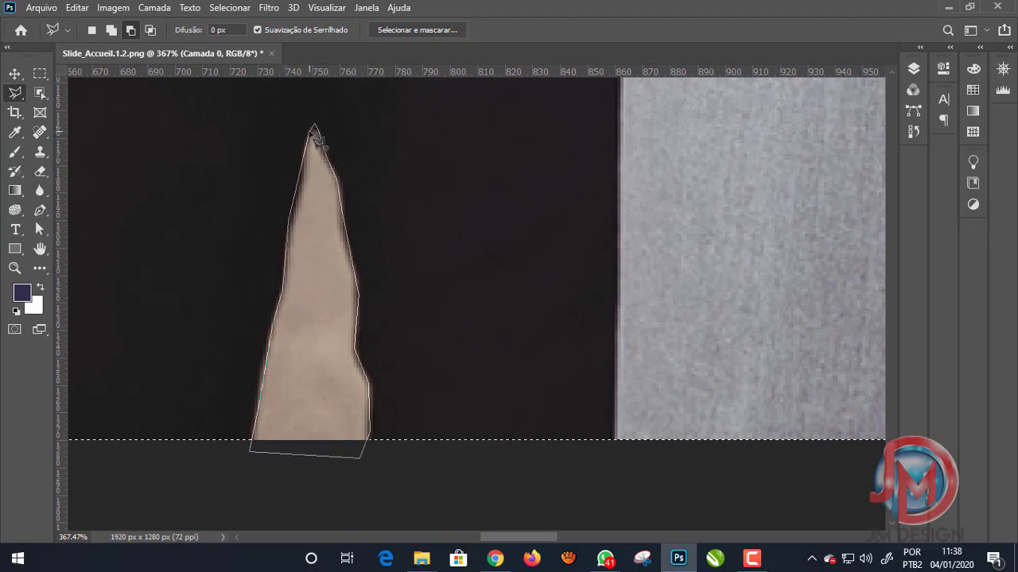
{"action": "left_click", "coordinate": [314, 133]}
{"action": "scroll", "coordinate": [336, 346], "scroll_direction": "down", "scroll_amount": 3}
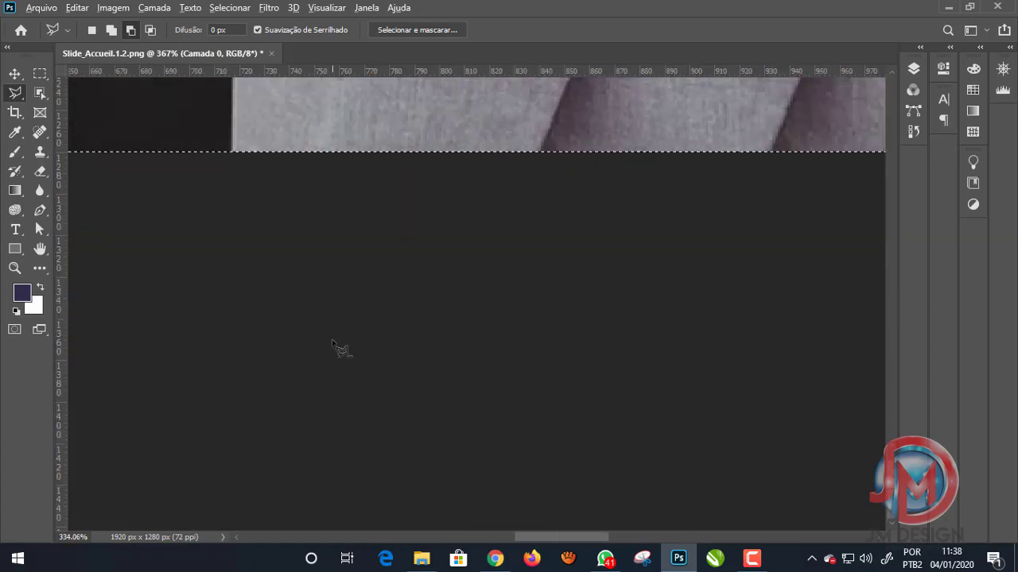
{"action": "scroll", "coordinate": [362, 380], "scroll_direction": "down", "scroll_amount": 3}
{"action": "scroll", "coordinate": [363, 382], "scroll_direction": "down", "scroll_amount": 5}
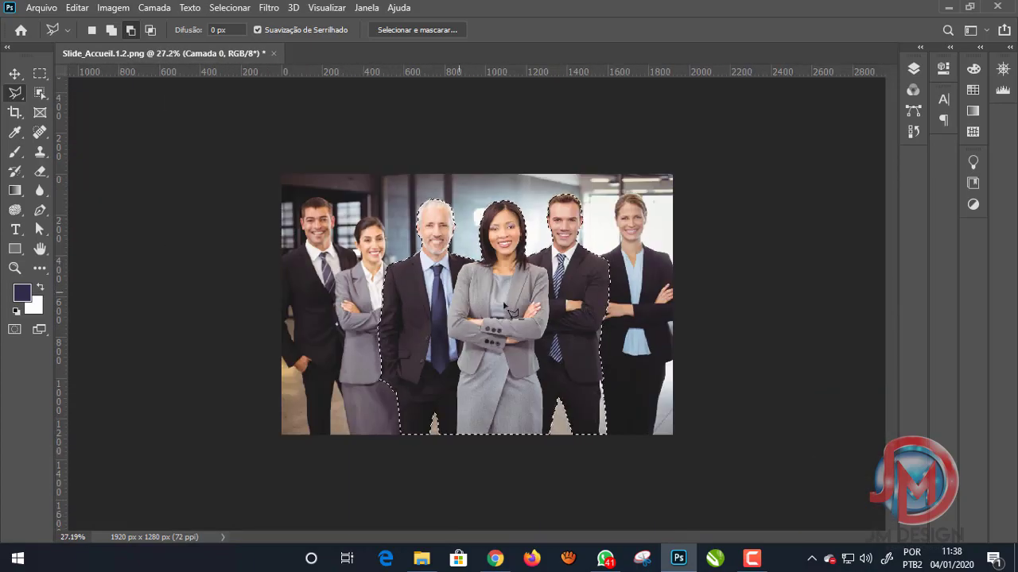
{"action": "scroll", "coordinate": [602, 276], "scroll_direction": "down", "scroll_amount": 1}
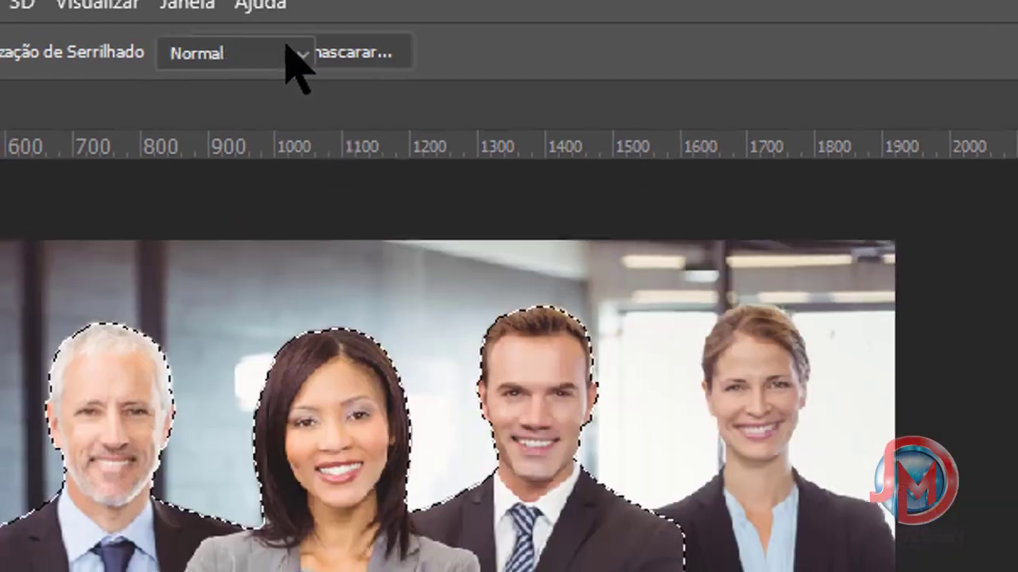
Enter Select and Mask, set subtract mode, and zoom to 200% on the right man's legs.
{"action": "left_click", "coordinate": [286, 50]}
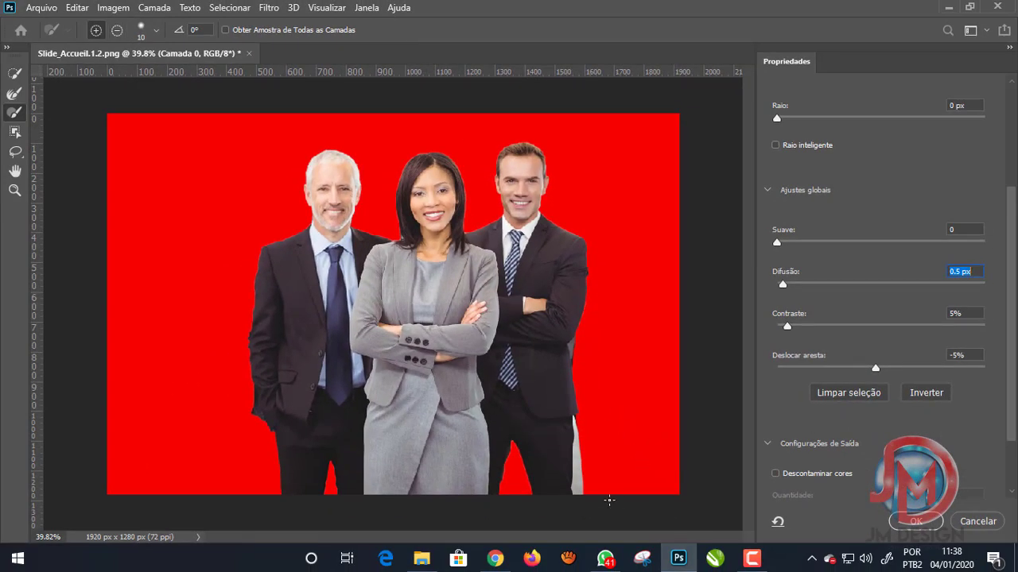
{"action": "key", "text": "ctrl+plus"}
{"action": "key", "text": "ctrl+plus"}
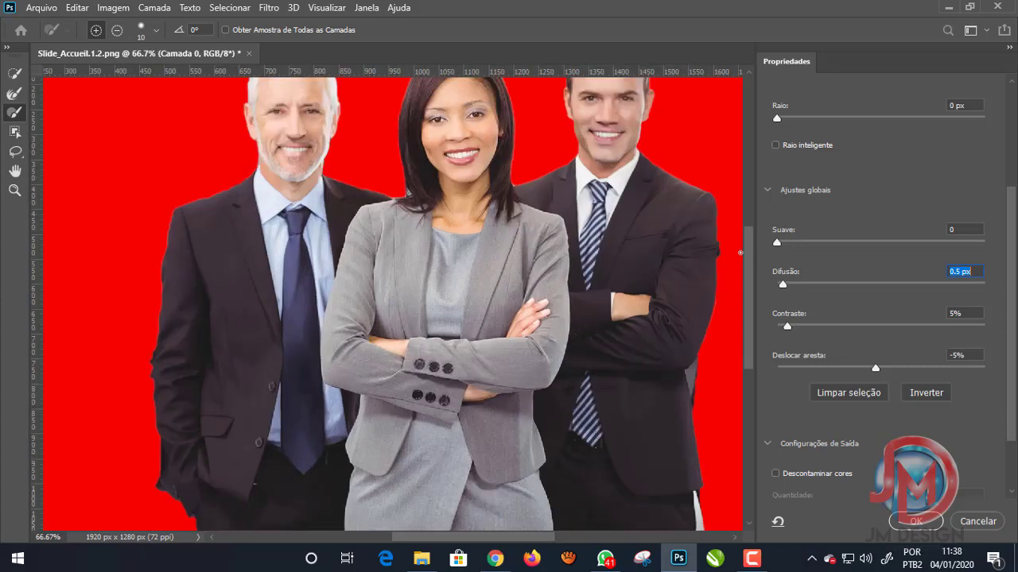
{"action": "left_click_drag", "start_coordinate": [747, 255], "coordinate": [748, 314]}
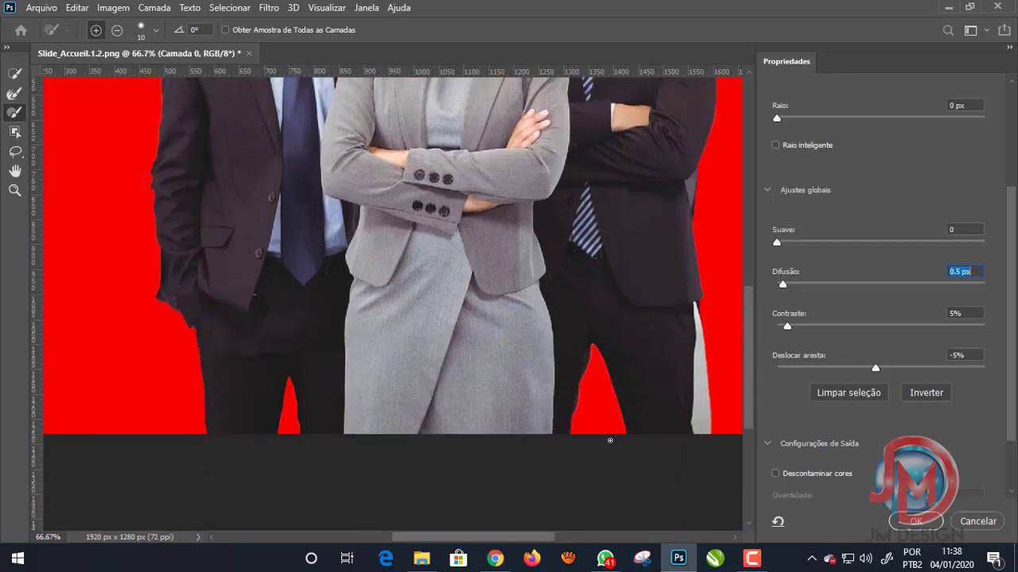
{"action": "left_click_drag", "start_coordinate": [575, 373], "coordinate": [411, 373]}
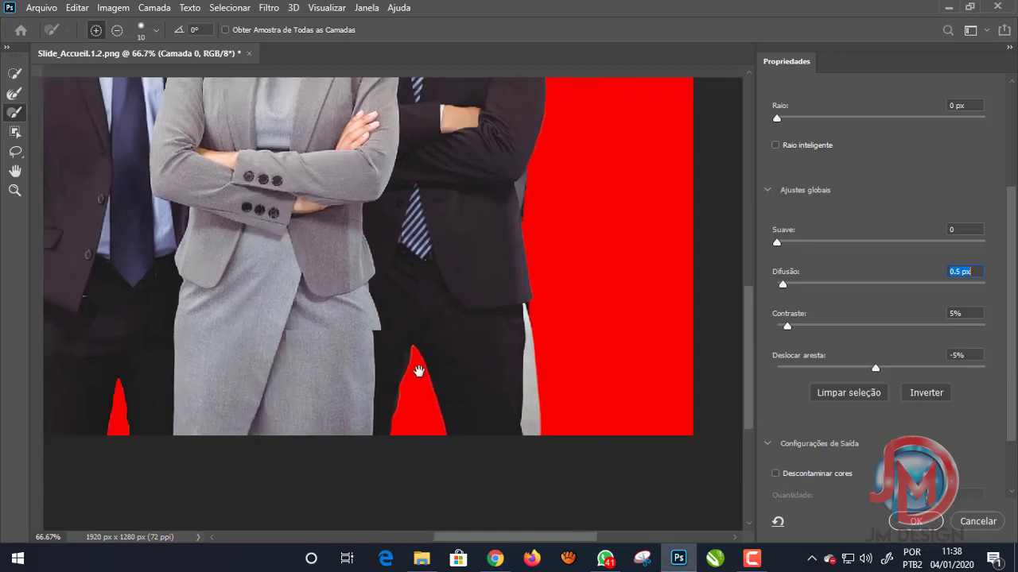
{"action": "scroll", "coordinate": [411, 372], "scroll_direction": "down", "scroll_amount": 1}
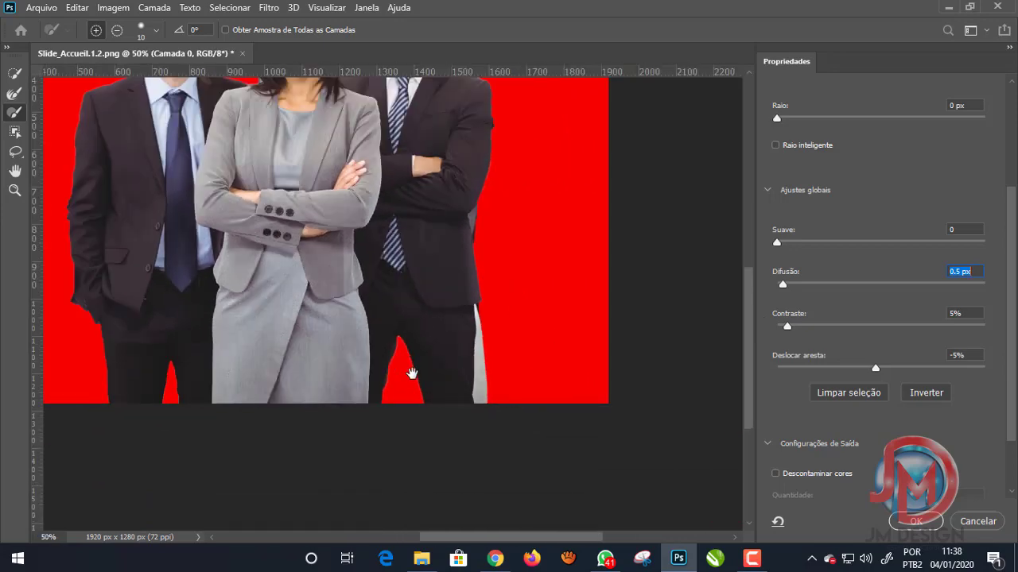
{"action": "key", "text": "alt"}
{"action": "key", "text": "ctrl+KP_Add"}
{"action": "key", "text": "ctrl+KP_Add"}
{"action": "key", "text": "ctrl+KP_Add"}
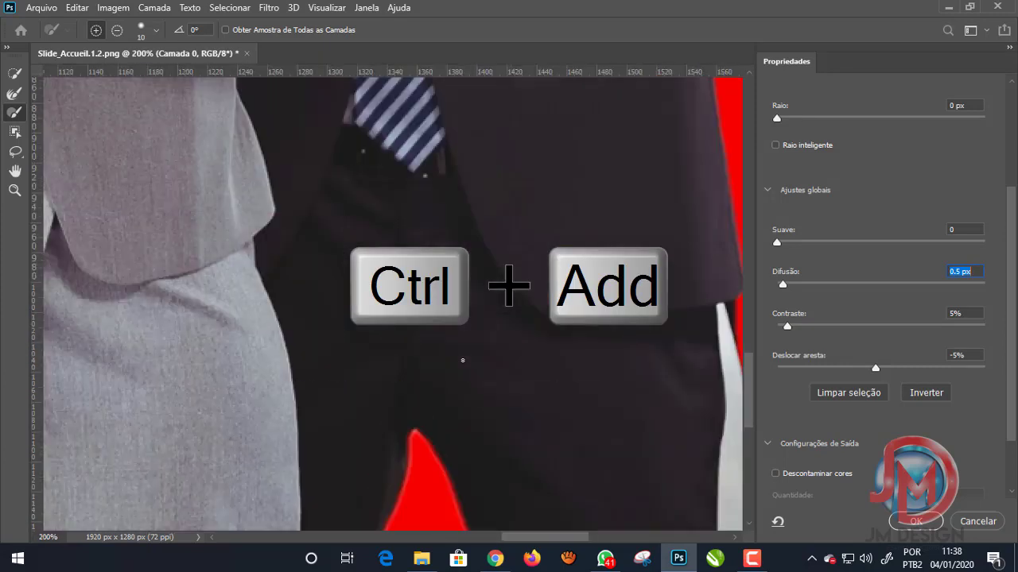
{"action": "left_click", "coordinate": [462, 360]}
{"action": "mouse_move", "coordinate": [670, 401]}
{"action": "left_mouse_down"}
{"action": "mouse_move", "coordinate": [454, 294]}
{"action": "mouse_move", "coordinate": [421, 234]}
{"action": "mouse_move", "coordinate": [438, 229]}
{"action": "left_mouse_up"}
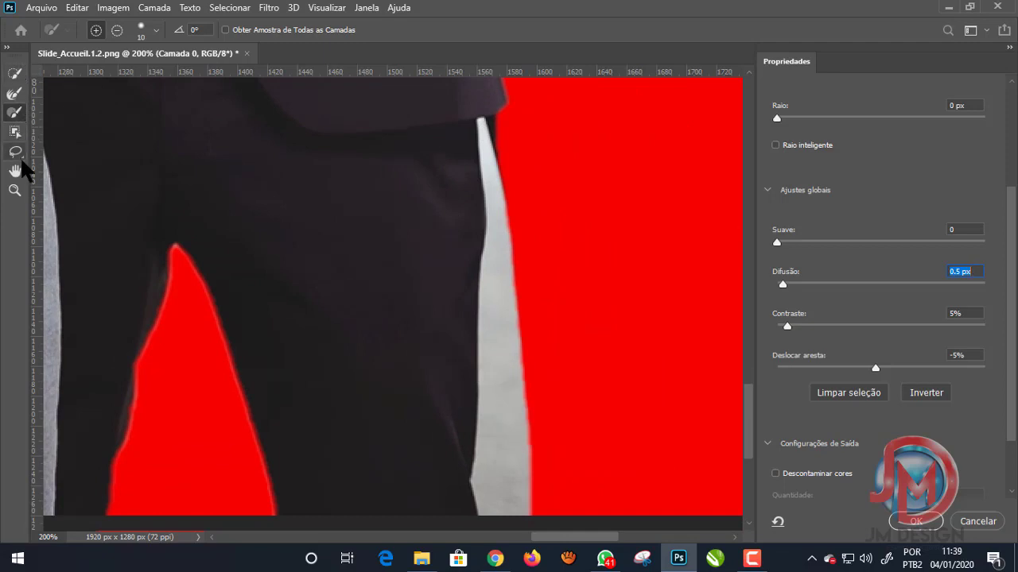
Lasso the grey strip beside the right man's trouser leg out of the mask.
{"action": "left_click", "coordinate": [15, 151]}
{"action": "left_click", "coordinate": [95, 166]}
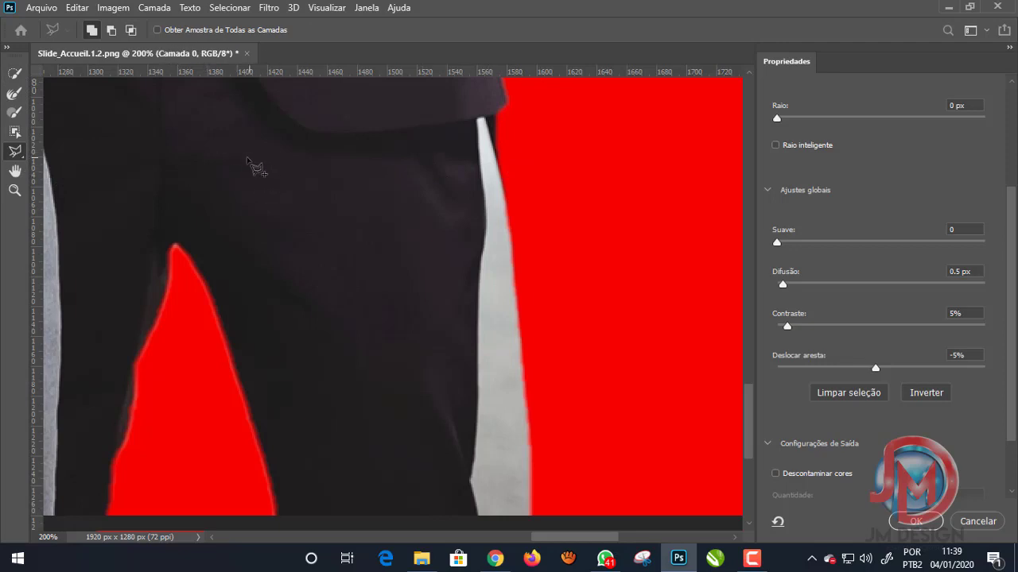
{"action": "left_click", "coordinate": [111, 30]}
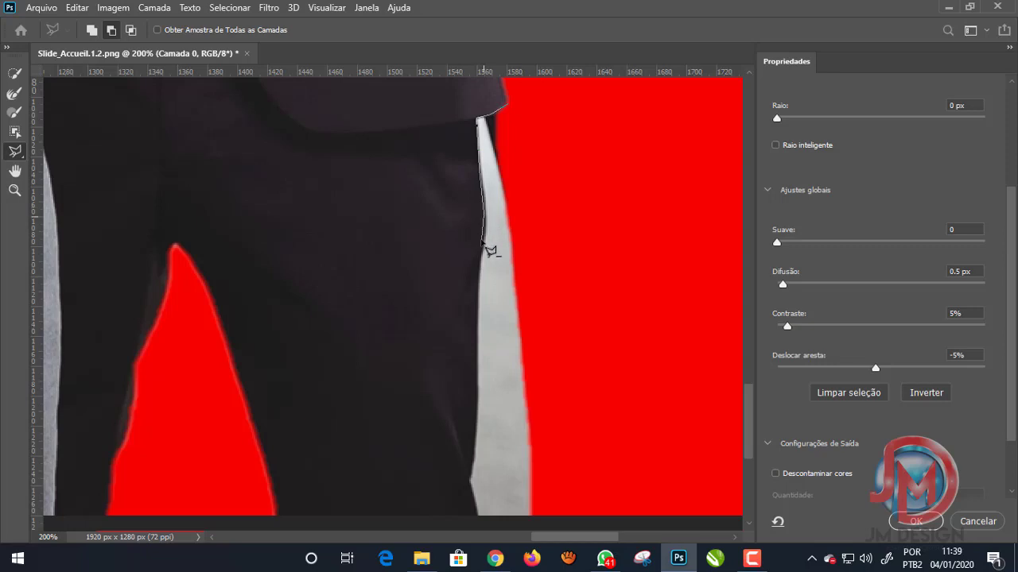
{"action": "left_click_drag", "start_coordinate": [482, 240], "coordinate": [471, 477]}
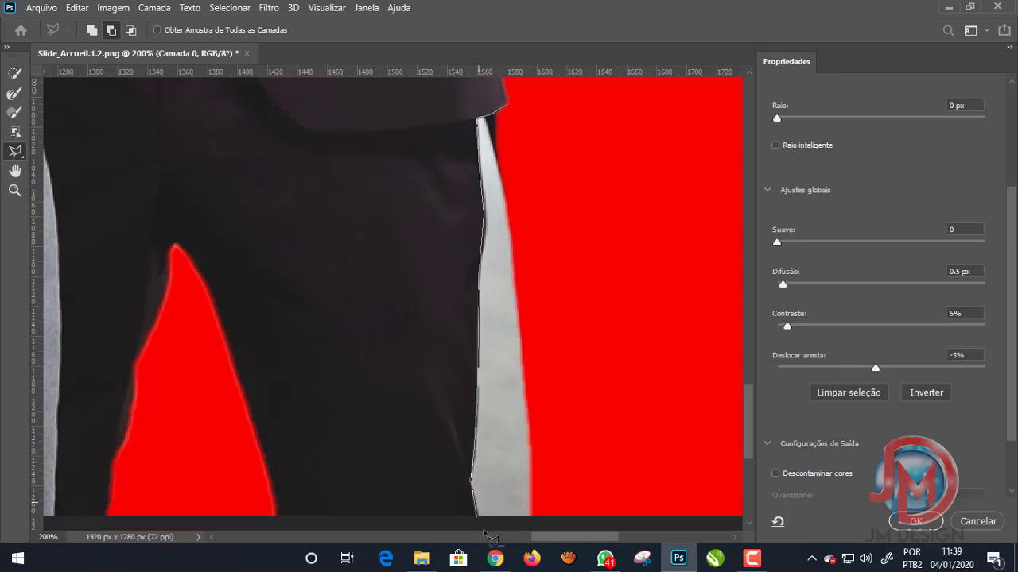
{"action": "mouse_move", "coordinate": [490, 539]}
{"action": "left_mouse_down"}
{"action": "mouse_move", "coordinate": [489, 509]}
{"action": "mouse_move", "coordinate": [621, 390]}
{"action": "mouse_move", "coordinate": [588, 186]}
{"action": "mouse_move", "coordinate": [556, 107]}
{"action": "mouse_move", "coordinate": [508, 147]}
{"action": "left_mouse_up"}
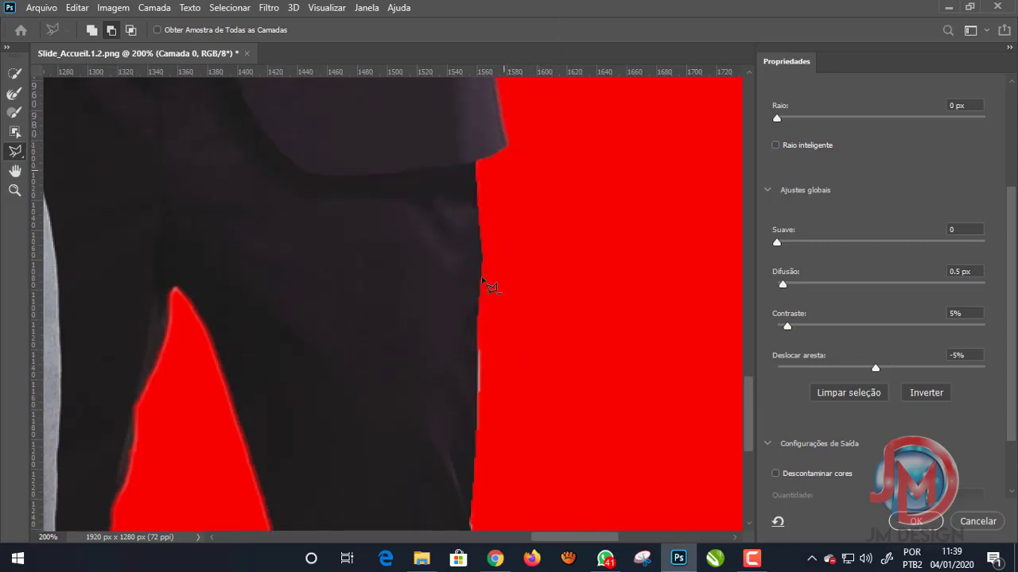
{"action": "scroll", "coordinate": [499, 415], "scroll_direction": "up", "scroll_amount": 2}
{"action": "scroll", "coordinate": [496, 414], "scroll_direction": "up", "scroll_amount": 2}
{"action": "scroll", "coordinate": [479, 358], "scroll_direction": "up", "scroll_amount": 1}
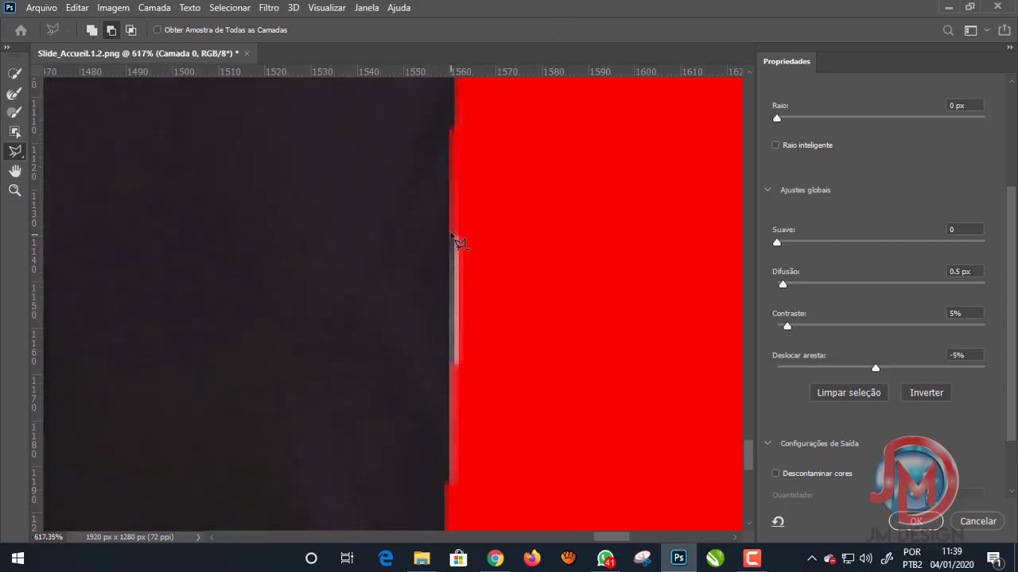
{"action": "mouse_move", "coordinate": [457, 296]}
{"action": "left_mouse_down"}
{"action": "mouse_move", "coordinate": [455, 404]}
{"action": "mouse_move", "coordinate": [509, 309]}
{"action": "mouse_move", "coordinate": [460, 229]}
{"action": "mouse_move", "coordinate": [452, 244]}
{"action": "left_mouse_up"}
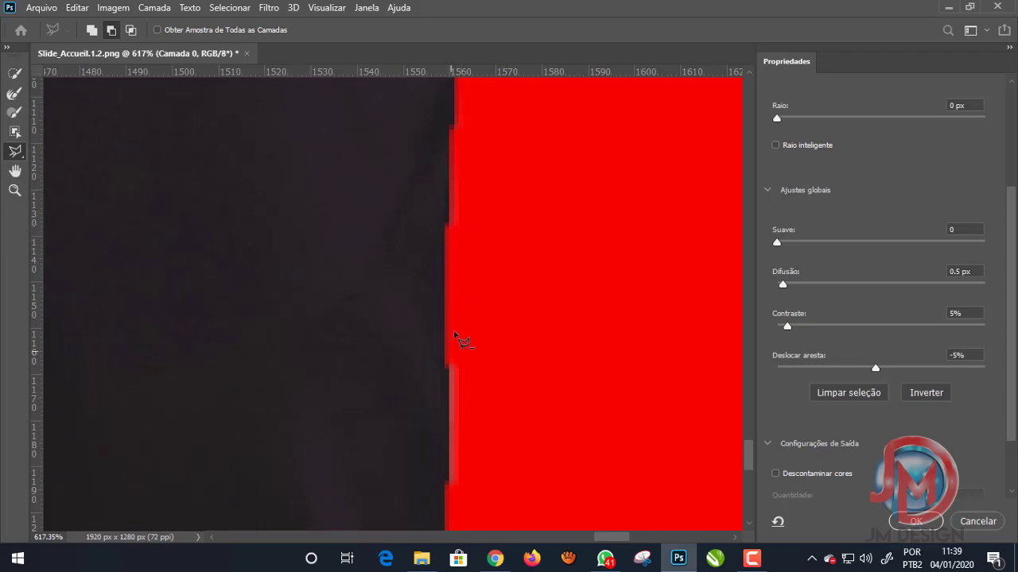
{"action": "scroll", "coordinate": [458, 340], "scroll_direction": "down", "scroll_amount": 5}
{"action": "scroll", "coordinate": [488, 326], "scroll_direction": "down", "scroll_amount": 6}
Scroll back up the image and select the Refine Edge Brush.
{"action": "scroll", "coordinate": [488, 342], "scroll_direction": "down", "scroll_amount": 2}
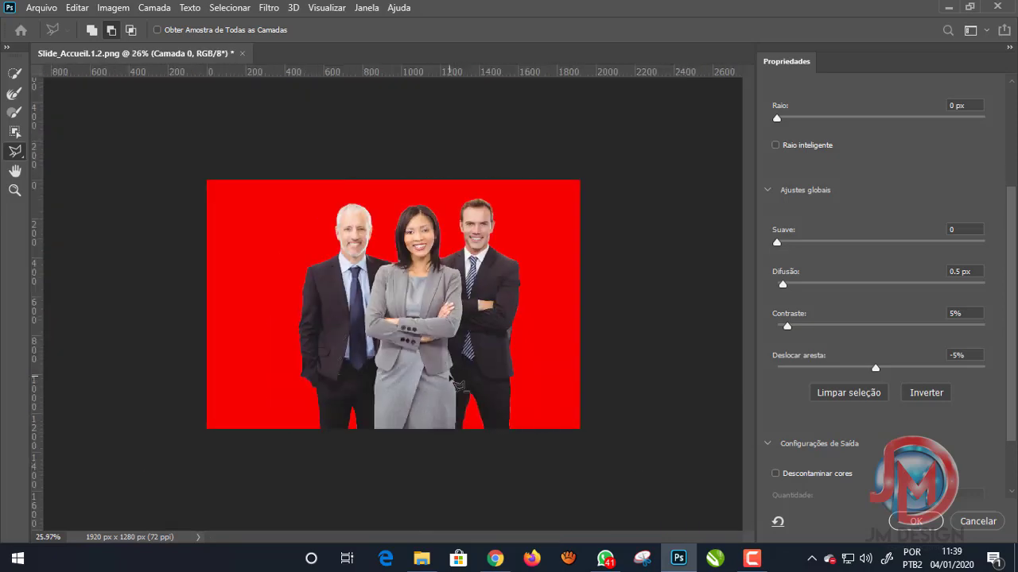
{"action": "scroll", "coordinate": [485, 255], "scroll_direction": "up", "scroll_amount": 1}
{"action": "scroll", "coordinate": [484, 199], "scroll_direction": "up", "scroll_amount": 2}
{"action": "scroll", "coordinate": [482, 163], "scroll_direction": "up", "scroll_amount": 1}
{"action": "scroll", "coordinate": [509, 187], "scroll_direction": "up", "scroll_amount": 1}
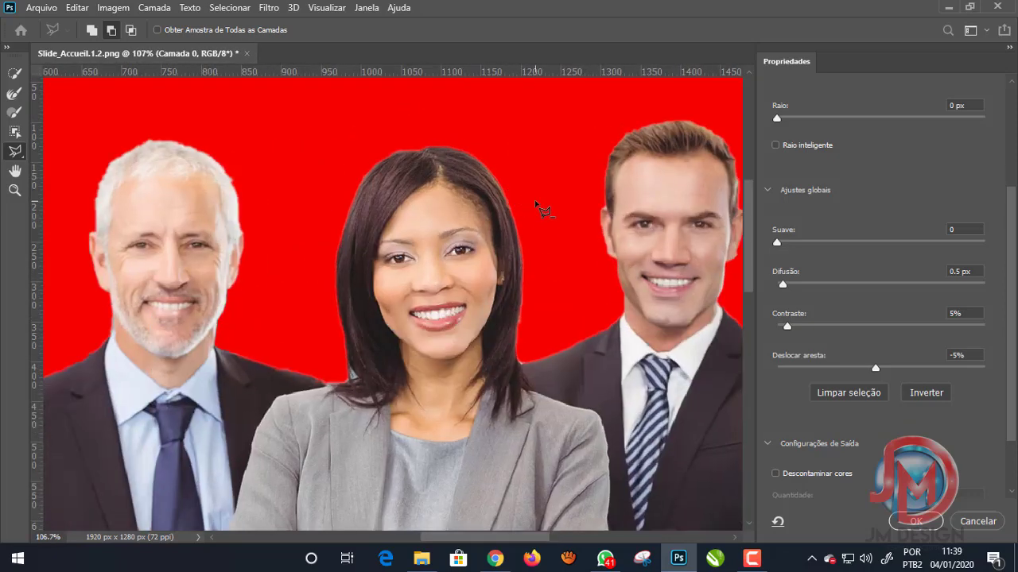
{"action": "scroll", "coordinate": [541, 209], "scroll_direction": "up", "scroll_amount": 1}
{"action": "scroll", "coordinate": [437, 302], "scroll_direction": "up", "scroll_amount": 2}
{"action": "scroll", "coordinate": [340, 397], "scroll_direction": "up", "scroll_amount": 2}
{"action": "scroll", "coordinate": [342, 397], "scroll_direction": "up", "scroll_amount": 1}
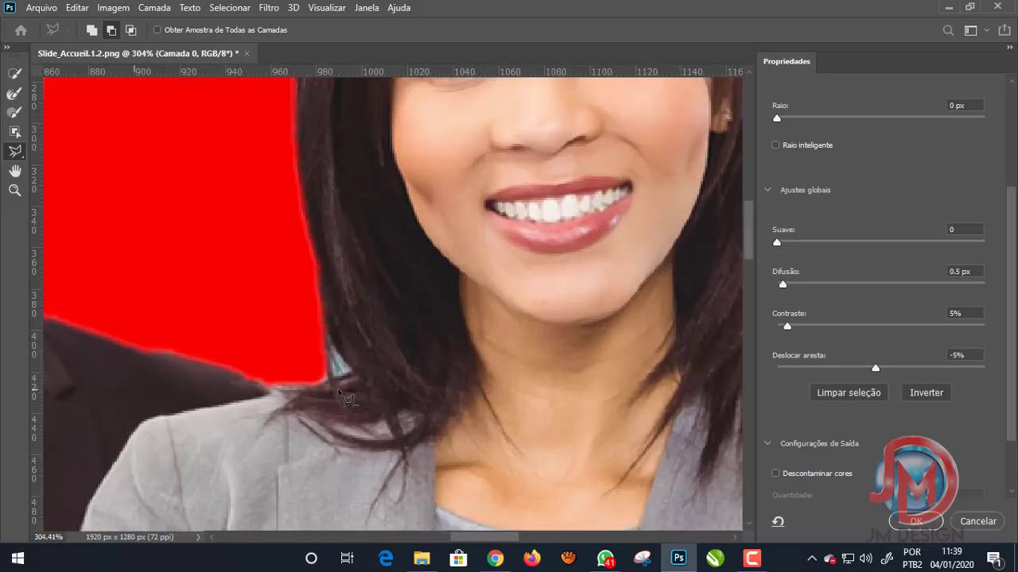
{"action": "scroll", "coordinate": [342, 397], "scroll_direction": "up", "scroll_amount": 1}
{"action": "scroll", "coordinate": [342, 397], "scroll_direction": "up", "scroll_amount": 1}
{"action": "left_click", "coordinate": [14, 93]}
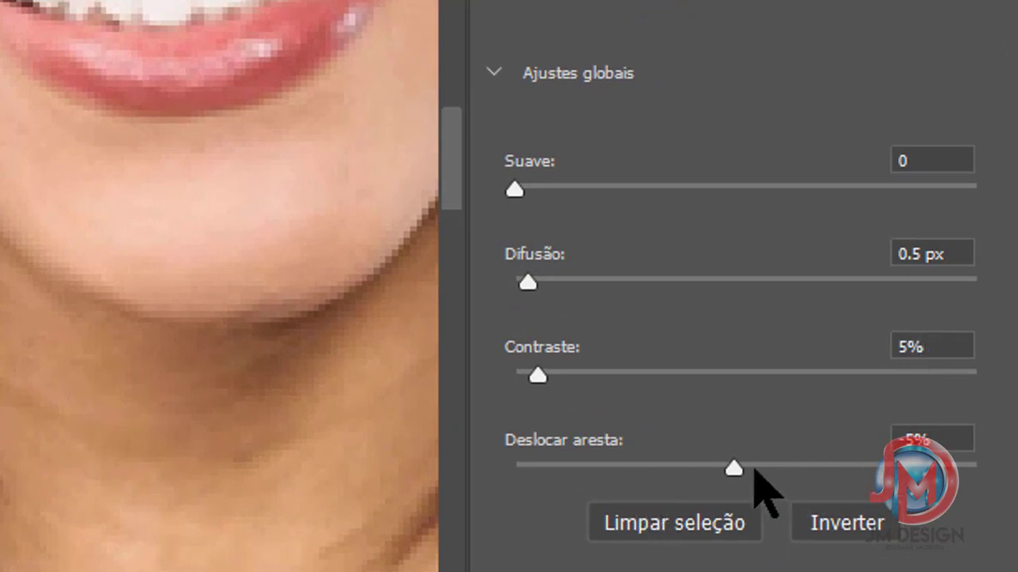
Try Deslocar aresta values from -12% to +100%, settling on -7%.
{"action": "mouse_move", "coordinate": [737, 468]}
{"action": "left_mouse_down"}
{"action": "mouse_move", "coordinate": [732, 460]}
{"action": "mouse_move", "coordinate": [878, 467]}
{"action": "left_mouse_up"}
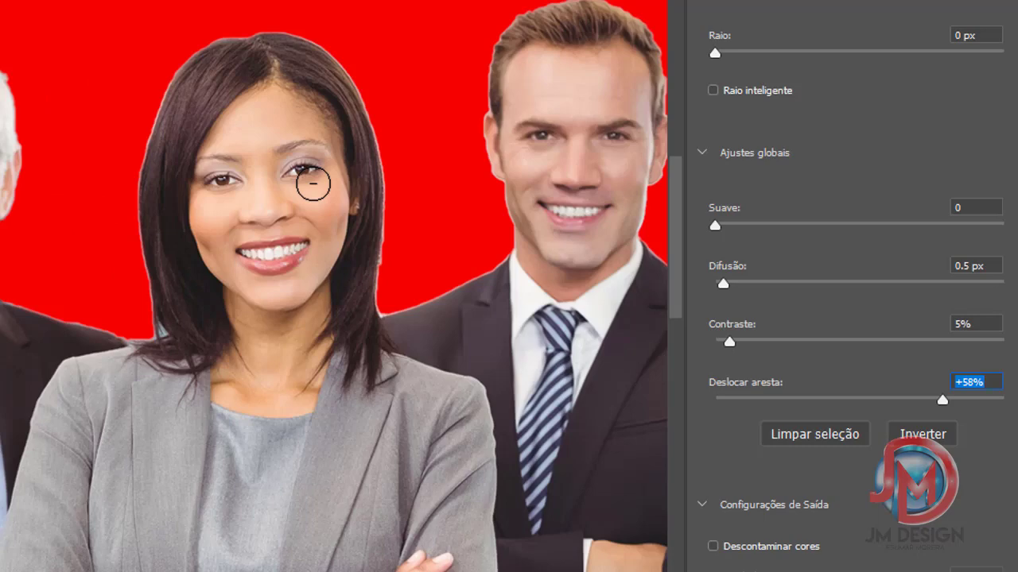
{"action": "key", "text": "ctrl+plus"}
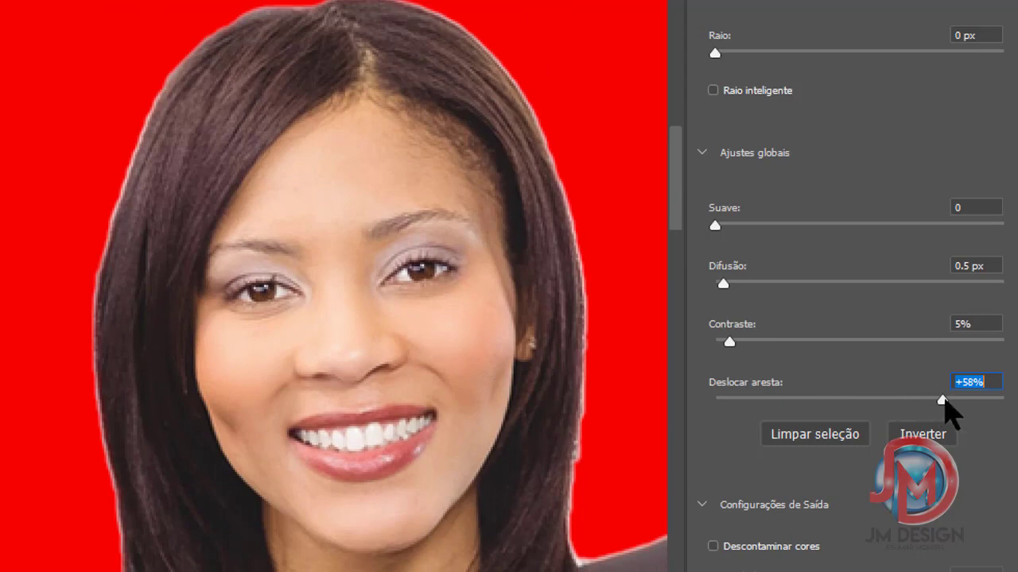
{"action": "mouse_move", "coordinate": [943, 401]}
{"action": "left_mouse_down"}
{"action": "mouse_move", "coordinate": [1005, 404]}
{"action": "mouse_move", "coordinate": [792, 380]}
{"action": "mouse_move", "coordinate": [785, 390]}
{"action": "mouse_move", "coordinate": [1017, 447]}
{"action": "left_mouse_up"}
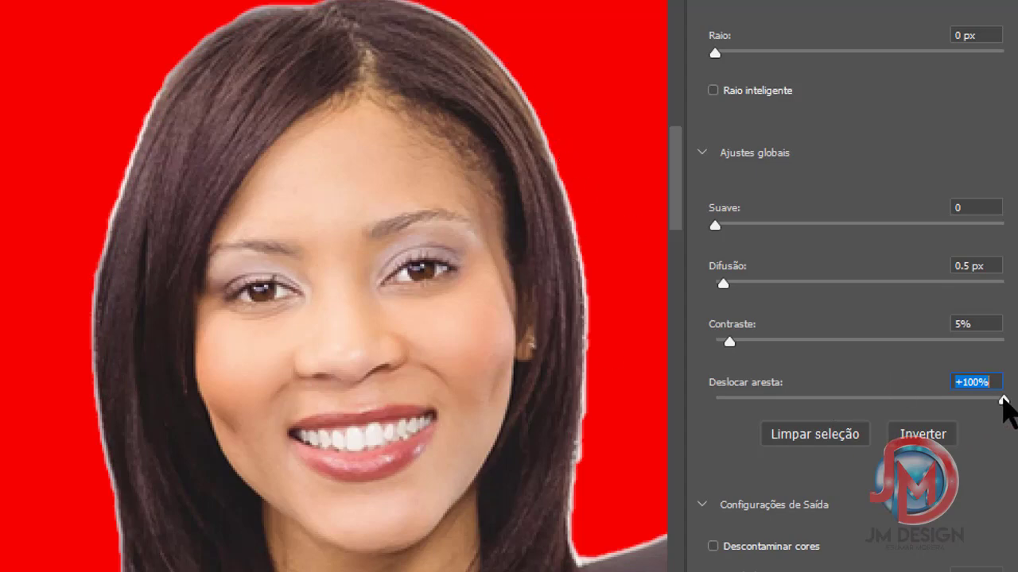
{"action": "mouse_move", "coordinate": [1003, 400]}
{"action": "left_mouse_down"}
{"action": "mouse_move", "coordinate": [888, 404]}
{"action": "mouse_move", "coordinate": [882, 415]}
{"action": "mouse_move", "coordinate": [844, 400]}
{"action": "left_mouse_up"}
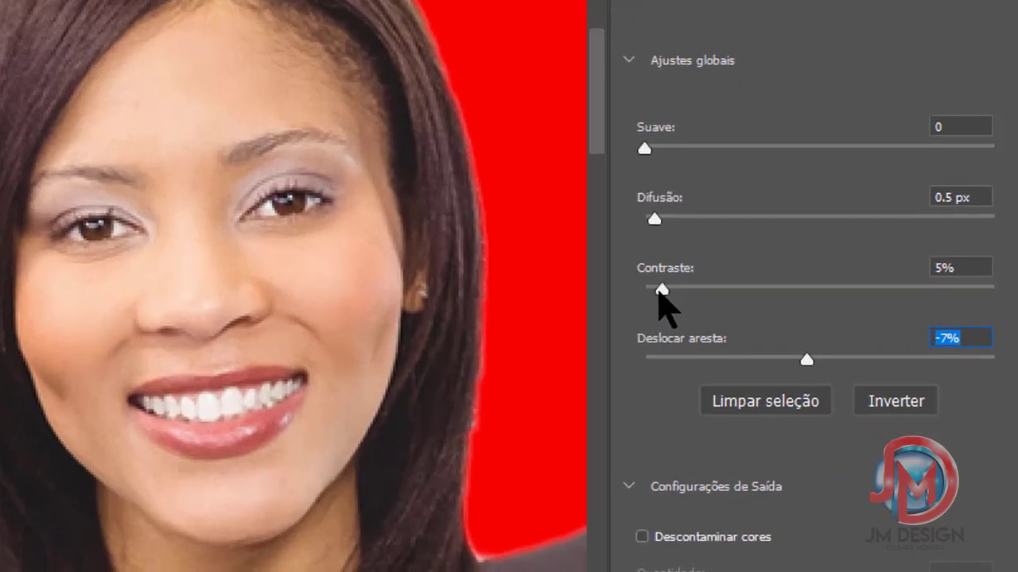
Set Contraste to 13% and Difusão (Feather) to 0.7 px after comparing higher values.
{"action": "left_click_drag", "start_coordinate": [729, 342], "coordinate": [726, 344]}
{"action": "mouse_move", "coordinate": [590, 237]}
{"action": "left_mouse_down"}
{"action": "mouse_move", "coordinate": [692, 268]}
{"action": "mouse_move", "coordinate": [859, 277]}
{"action": "mouse_move", "coordinate": [984, 239]}
{"action": "left_mouse_up"}
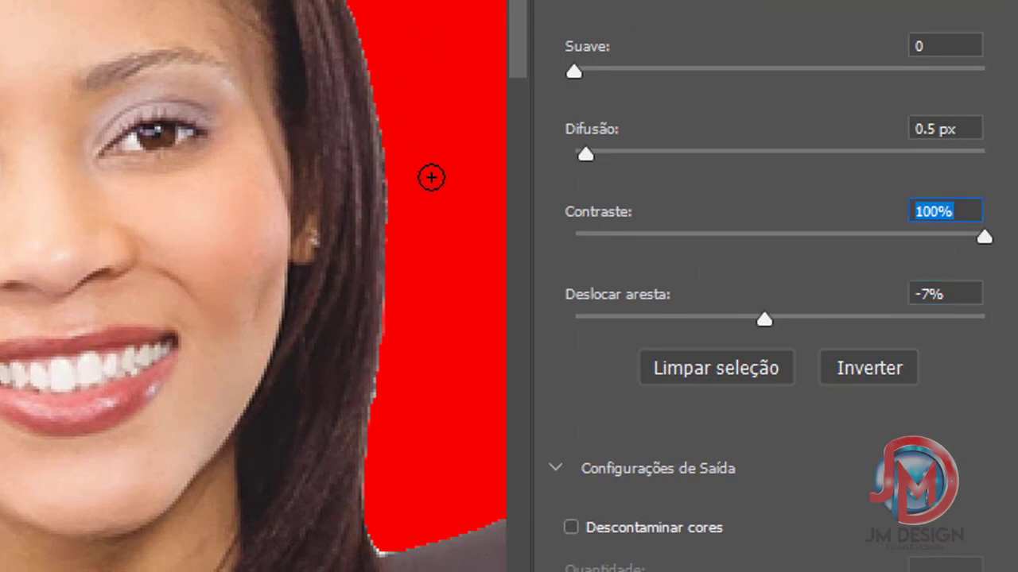
{"action": "mouse_move", "coordinate": [990, 238]}
{"action": "left_mouse_down"}
{"action": "mouse_move", "coordinate": [785, 224]}
{"action": "mouse_move", "coordinate": [726, 235]}
{"action": "mouse_move", "coordinate": [749, 224]}
{"action": "mouse_move", "coordinate": [628, 210]}
{"action": "left_mouse_up"}
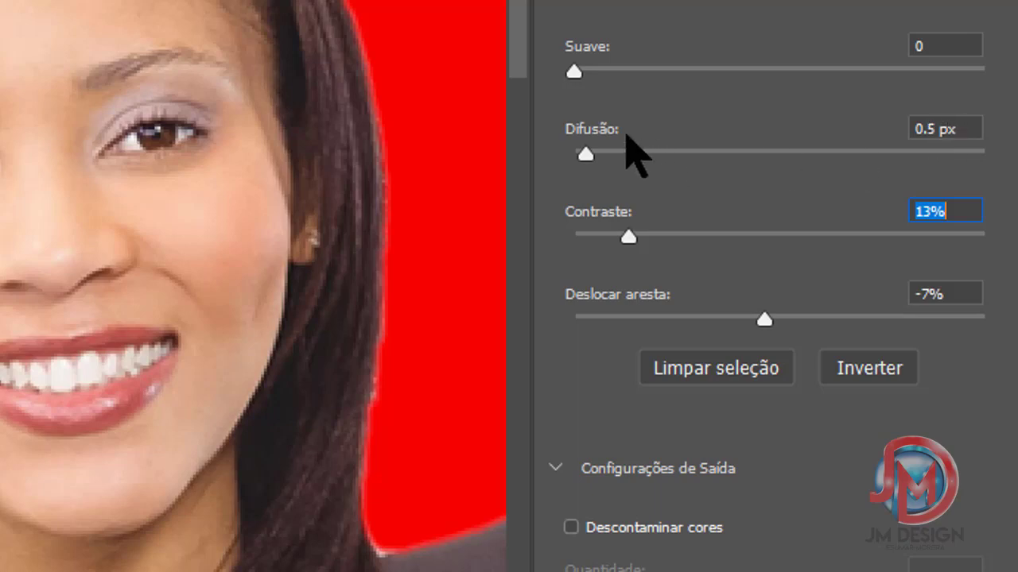
{"action": "left_click_drag", "start_coordinate": [585, 155], "coordinate": [623, 154]}
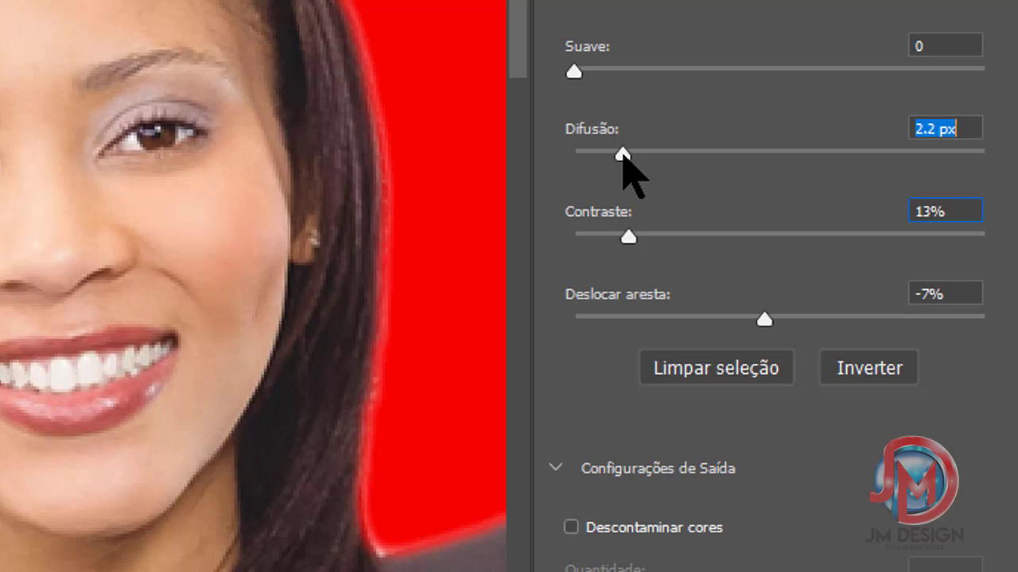
{"action": "left_click", "coordinate": [919, 123]}
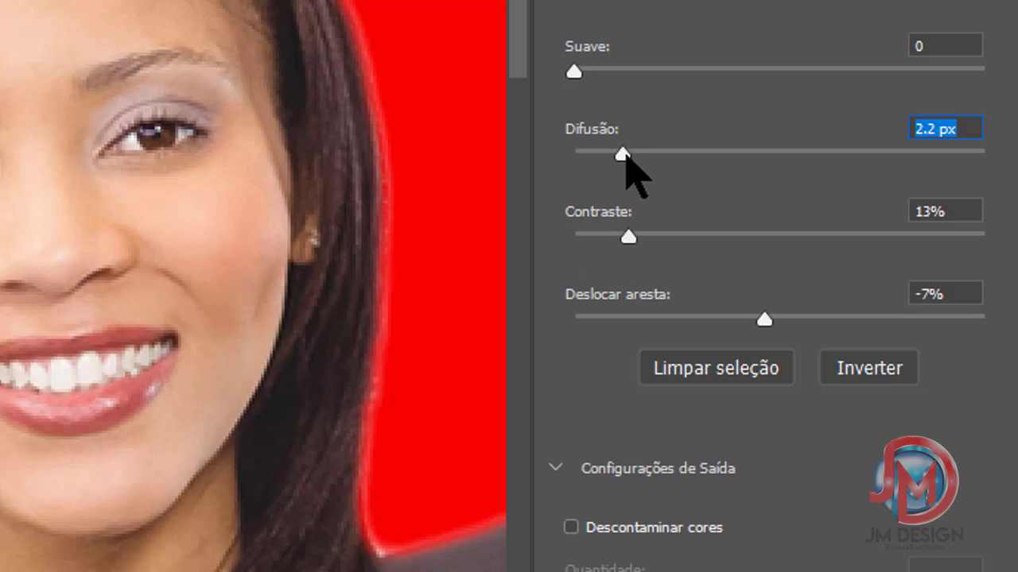
{"action": "left_click_drag", "start_coordinate": [623, 155], "coordinate": [589, 152]}
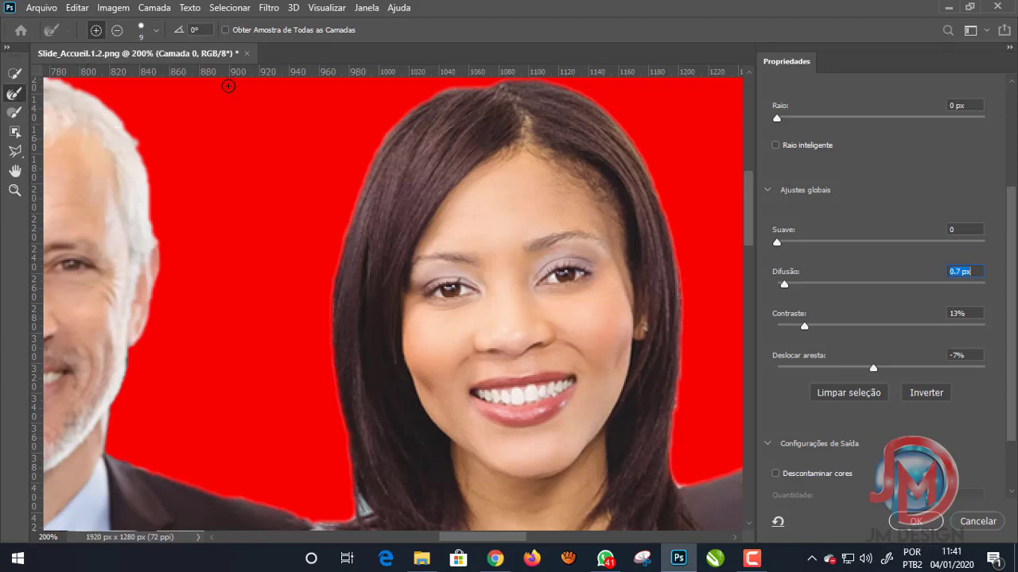
Lower the refine brush Rigidez (Hardness) to about 49%.
{"action": "left_click", "coordinate": [156, 31]}
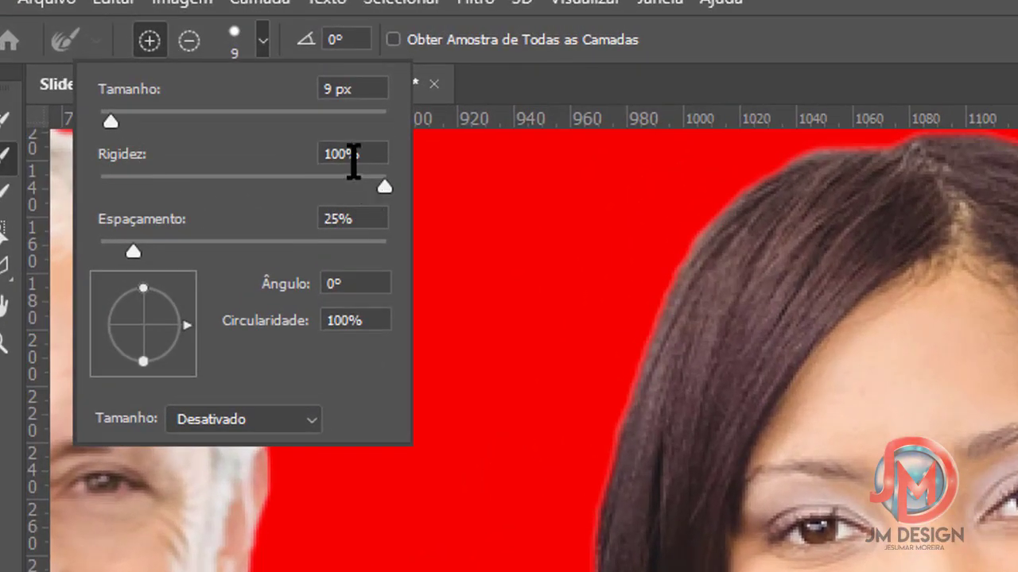
{"action": "left_click_drag", "start_coordinate": [389, 191], "coordinate": [232, 188]}
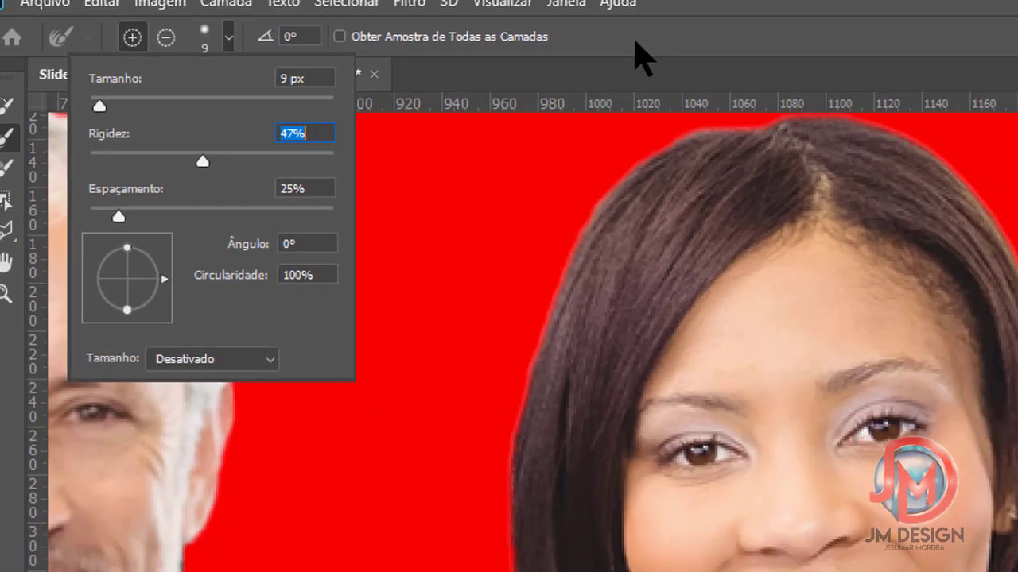
{"action": "left_click", "coordinate": [363, 488]}
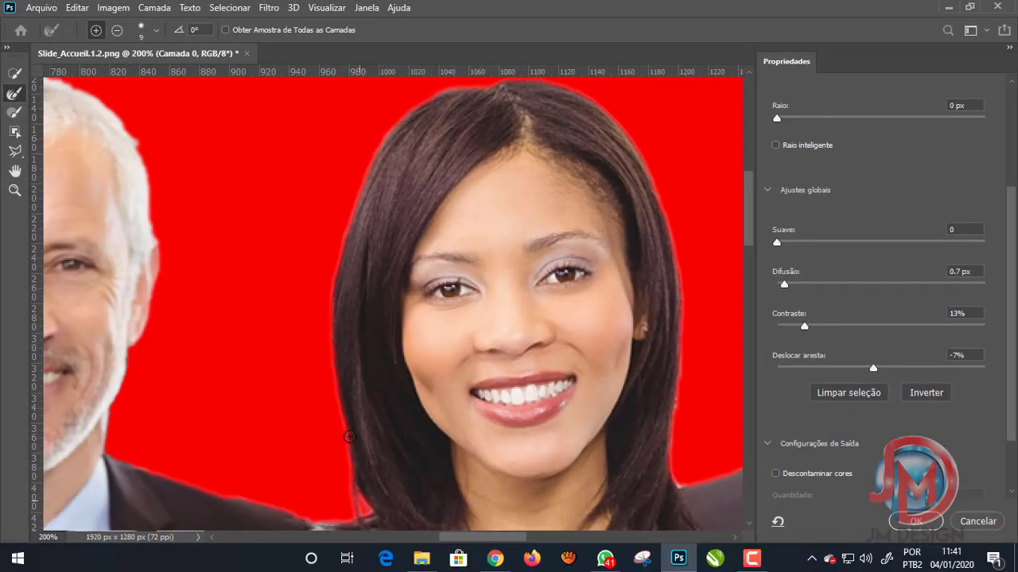
{"action": "scroll", "coordinate": [345, 372], "scroll_direction": "down", "scroll_amount": 3}
{"action": "scroll", "coordinate": [370, 435], "scroll_direction": "up", "scroll_amount": 6}
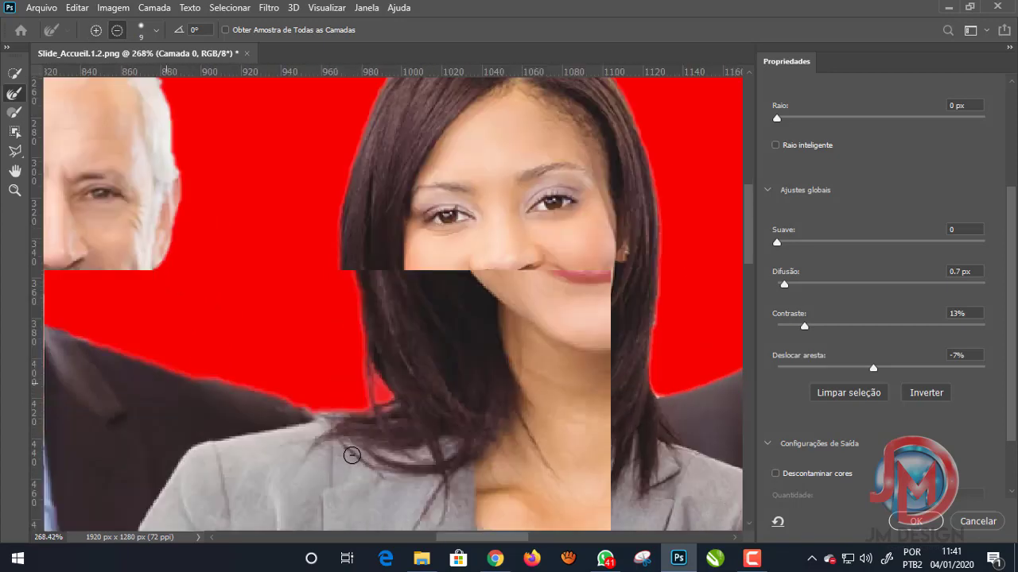
Brush along the woman's hair strands to refine the mask edge.
{"action": "left_click_drag", "start_coordinate": [370, 429], "coordinate": [369, 427]}
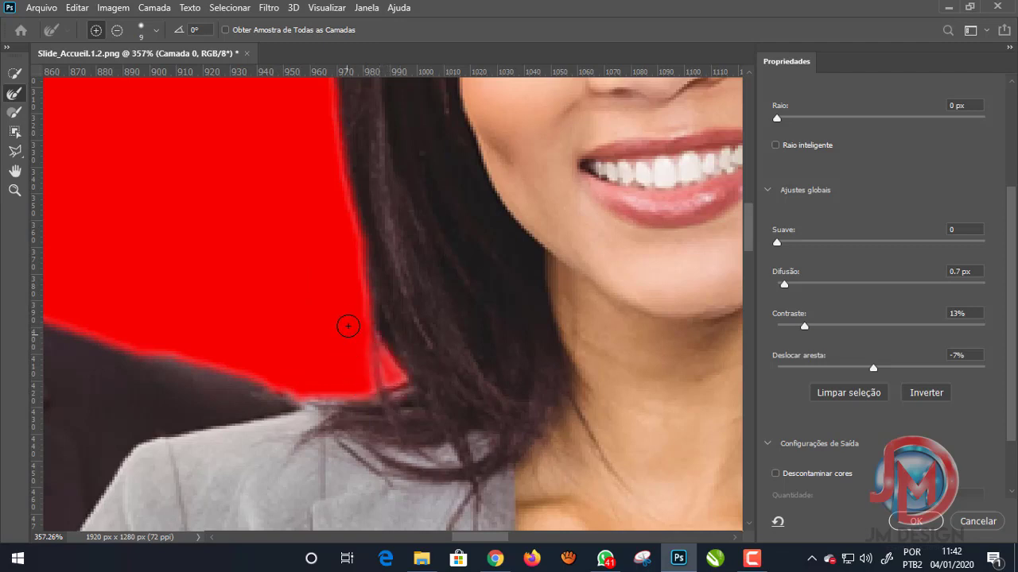
{"action": "left_click_drag", "start_coordinate": [403, 378], "coordinate": [346, 364]}
{"action": "scroll", "coordinate": [333, 366], "scroll_direction": "down", "scroll_amount": 2, "text": "alt"}
{"action": "scroll", "coordinate": [318, 364], "scroll_direction": "down", "scroll_amount": 2, "text": "alt"}
{"action": "scroll", "coordinate": [318, 364], "scroll_direction": "down", "scroll_amount": 2, "text": "alt"}
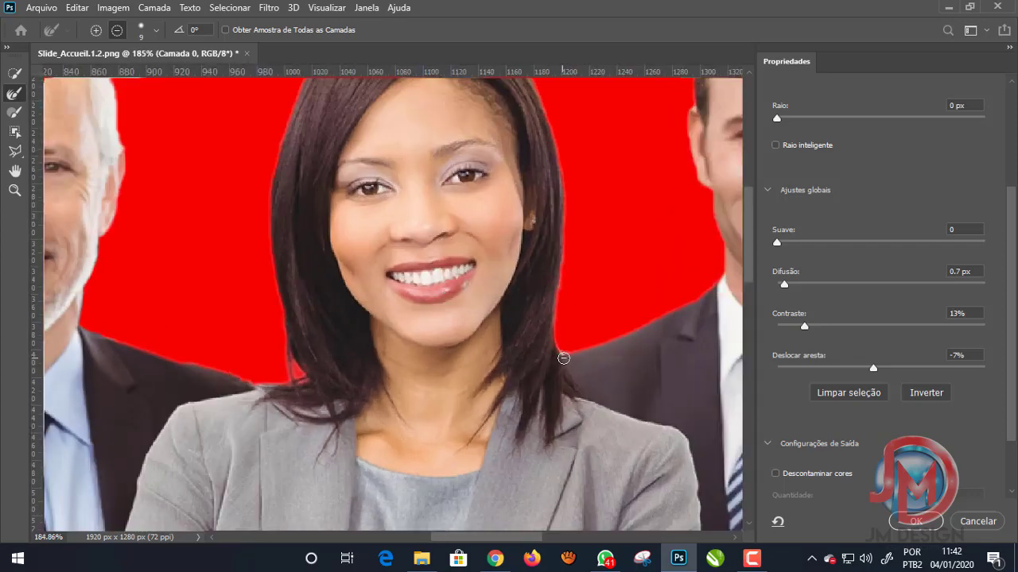
{"action": "scroll", "coordinate": [564, 359], "scroll_direction": "up", "scroll_amount": 3, "text": "alt"}
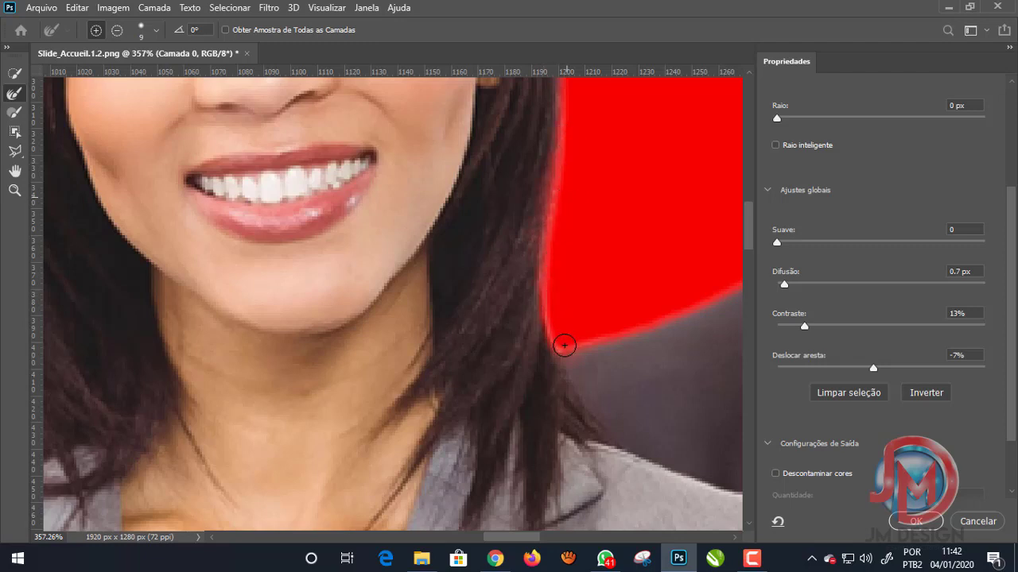
{"action": "scroll", "coordinate": [562, 364], "scroll_direction": "down", "scroll_amount": 3, "text": "alt"}
{"action": "scroll", "coordinate": [524, 318], "scroll_direction": "down", "scroll_amount": 2, "text": "alt"}
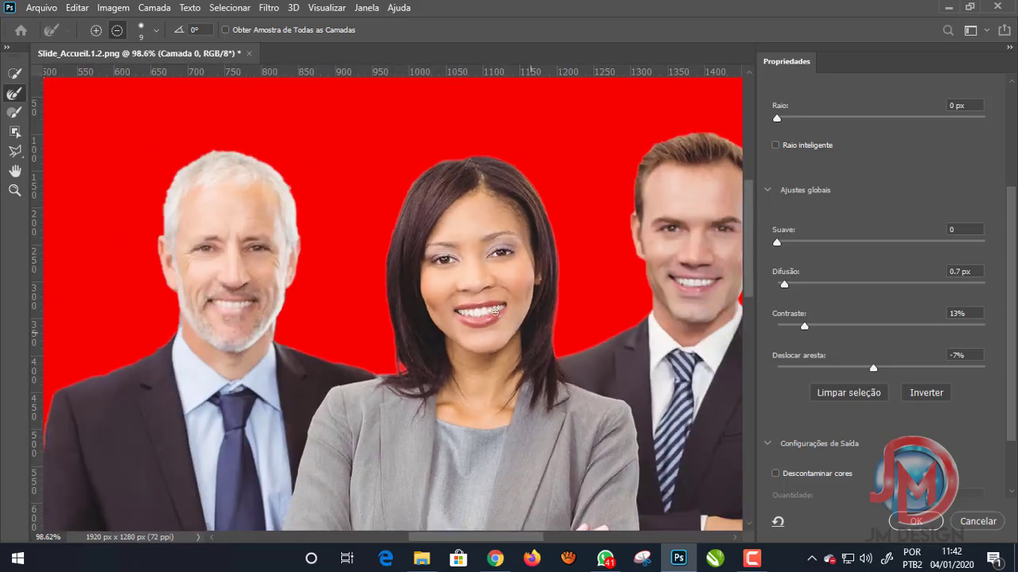
Refine the right man's hair edge at the temple and along the top of his hair.
{"action": "scroll", "coordinate": [657, 216], "scroll_direction": "up", "scroll_amount": 1, "text": "alt"}
{"action": "scroll", "coordinate": [659, 211], "scroll_direction": "up", "scroll_amount": 1, "text": "alt"}
{"action": "scroll", "coordinate": [659, 220], "scroll_direction": "up", "scroll_amount": 1, "text": "alt"}
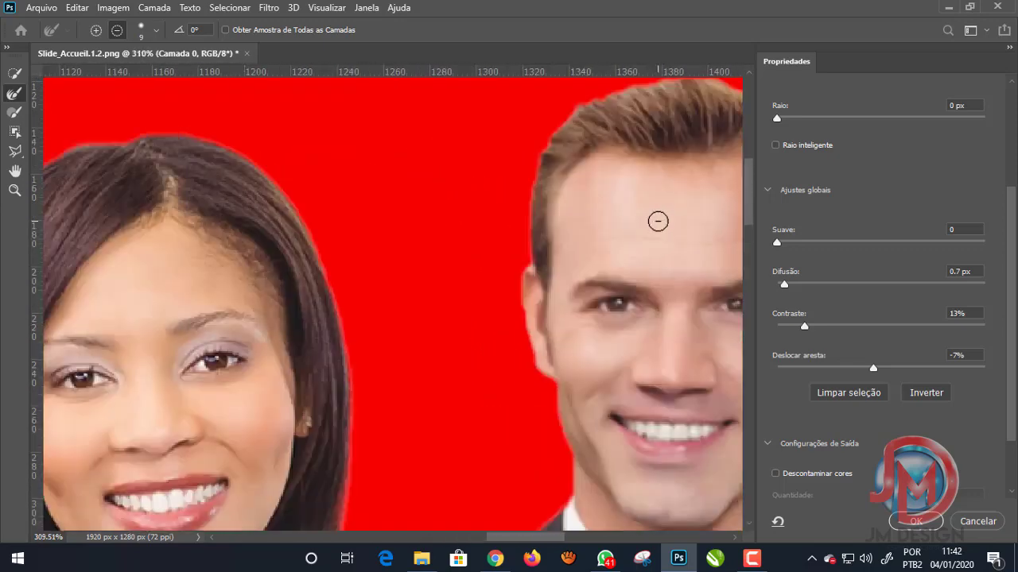
{"action": "scroll", "coordinate": [659, 220], "scroll_direction": "up", "scroll_amount": 1, "text": "alt"}
{"action": "scroll", "coordinate": [475, 209], "scroll_direction": "down", "scroll_amount": 3, "text": "alt"}
{"action": "scroll", "coordinate": [570, 309], "scroll_direction": "up", "scroll_amount": 1, "text": "alt"}
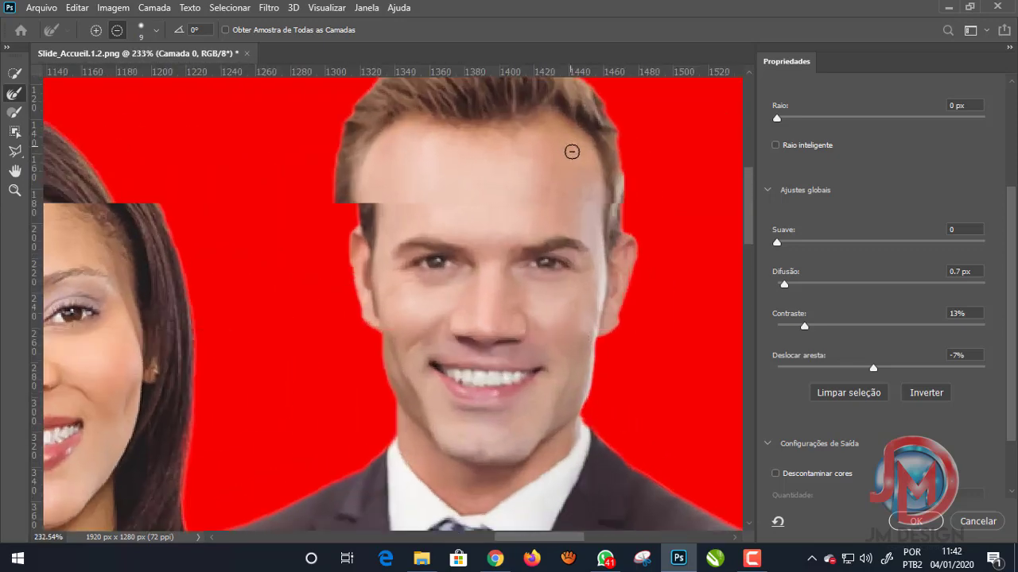
{"action": "scroll", "coordinate": [570, 152], "scroll_direction": "up", "scroll_amount": 1, "text": "alt"}
{"action": "scroll", "coordinate": [581, 151], "scroll_direction": "up", "scroll_amount": 1, "text": "alt"}
{"action": "scroll", "coordinate": [593, 127], "scroll_direction": "up", "scroll_amount": 2, "text": "alt"}
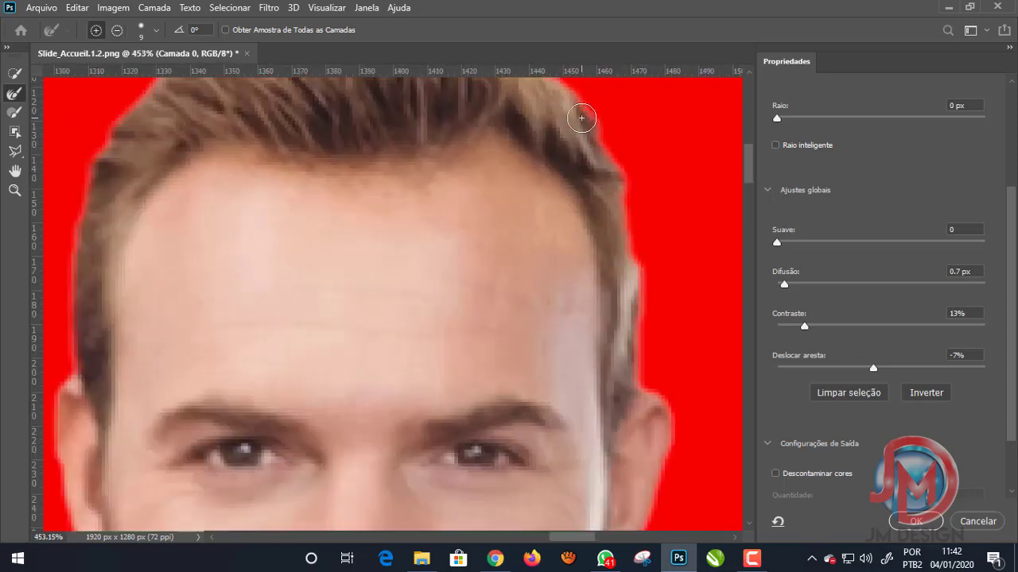
{"action": "mouse_move", "coordinate": [628, 193]}
{"action": "left_mouse_down"}
{"action": "mouse_move", "coordinate": [645, 250]}
{"action": "mouse_move", "coordinate": [642, 381]}
{"action": "left_mouse_up"}
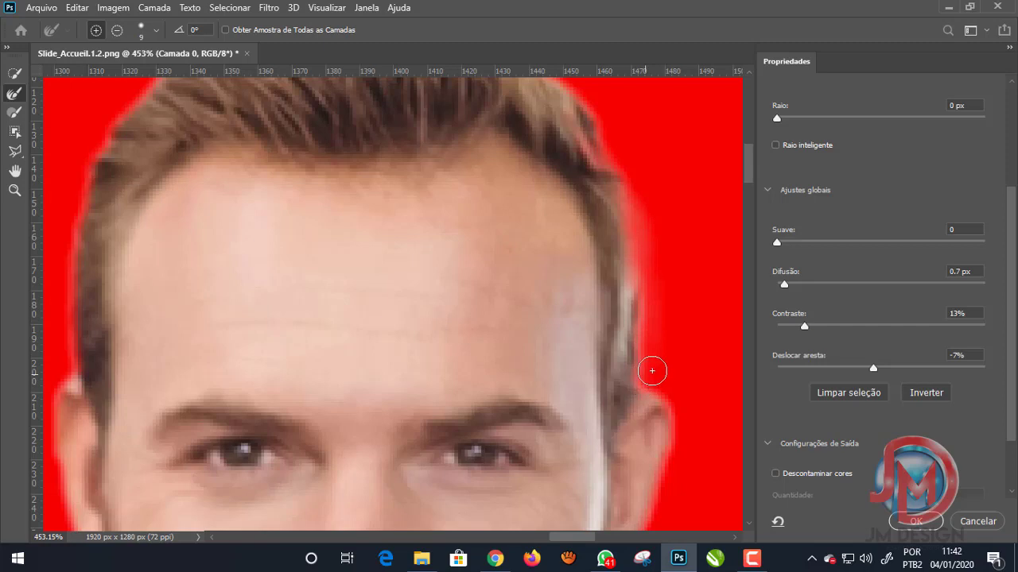
{"action": "scroll", "coordinate": [648, 362], "scroll_direction": "down", "scroll_amount": 3, "text": "alt"}
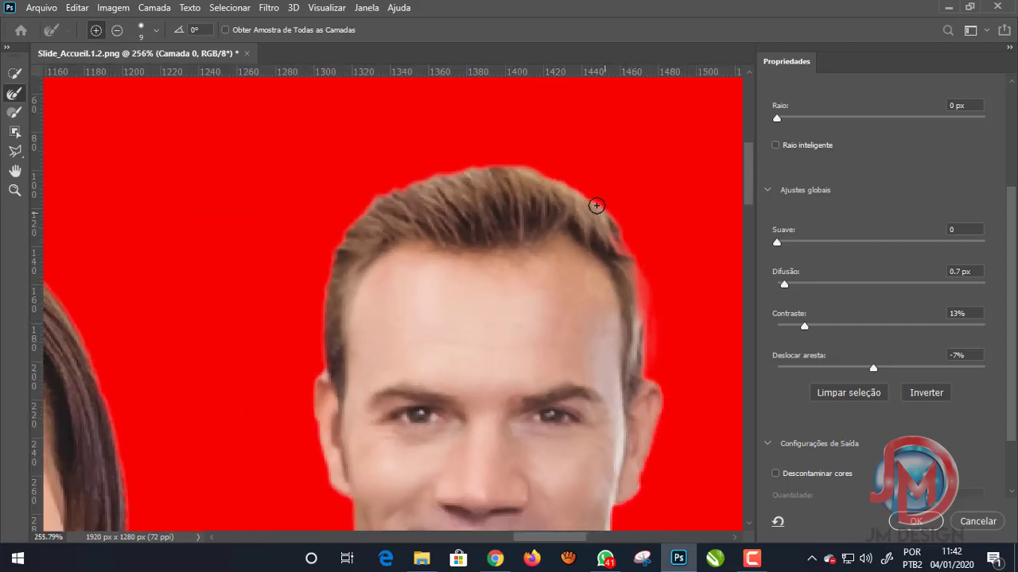
{"action": "left_click_drag", "start_coordinate": [541, 178], "coordinate": [454, 175]}
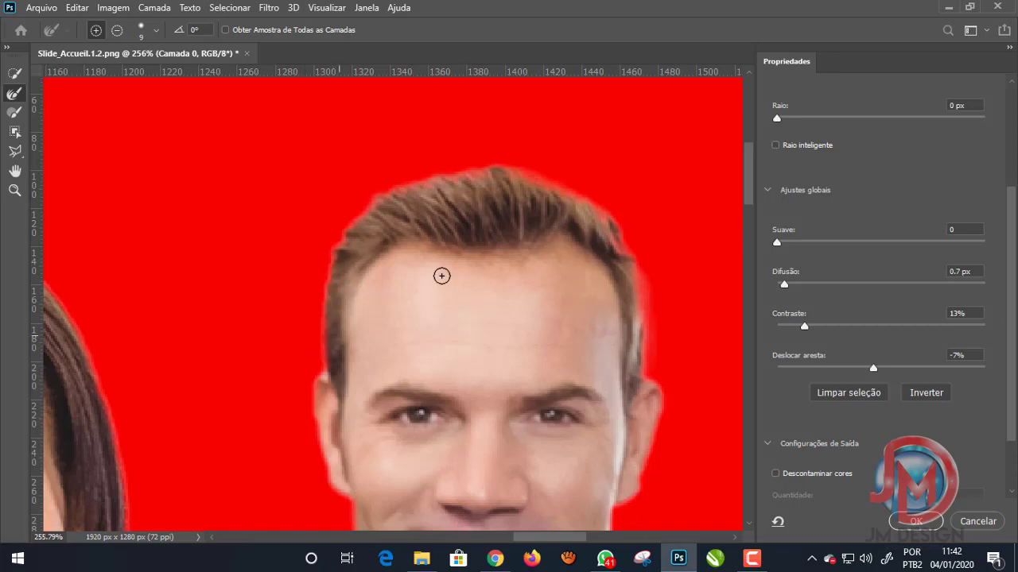
In subtract mode, refine the hair edge along the top and top right.
{"action": "scroll", "coordinate": [525, 145], "scroll_direction": "down", "scroll_amount": 2, "text": "alt"}
{"action": "scroll", "coordinate": [525, 146], "scroll_direction": "down", "scroll_amount": 2, "text": "alt"}
{"action": "scroll", "coordinate": [526, 147], "scroll_direction": "up", "scroll_amount": 2, "text": "alt"}
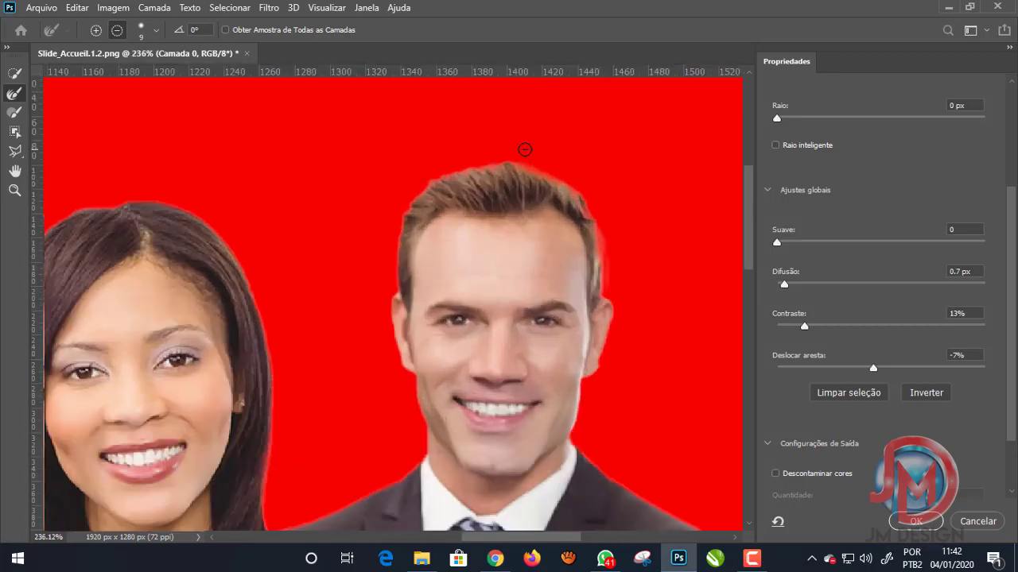
{"action": "scroll", "coordinate": [525, 150], "scroll_direction": "up", "scroll_amount": 2, "text": "alt"}
{"action": "scroll", "coordinate": [522, 155], "scroll_direction": "up", "scroll_amount": 1, "text": "alt"}
{"action": "scroll", "coordinate": [431, 223], "scroll_direction": "up", "scroll_amount": 1, "text": "alt"}
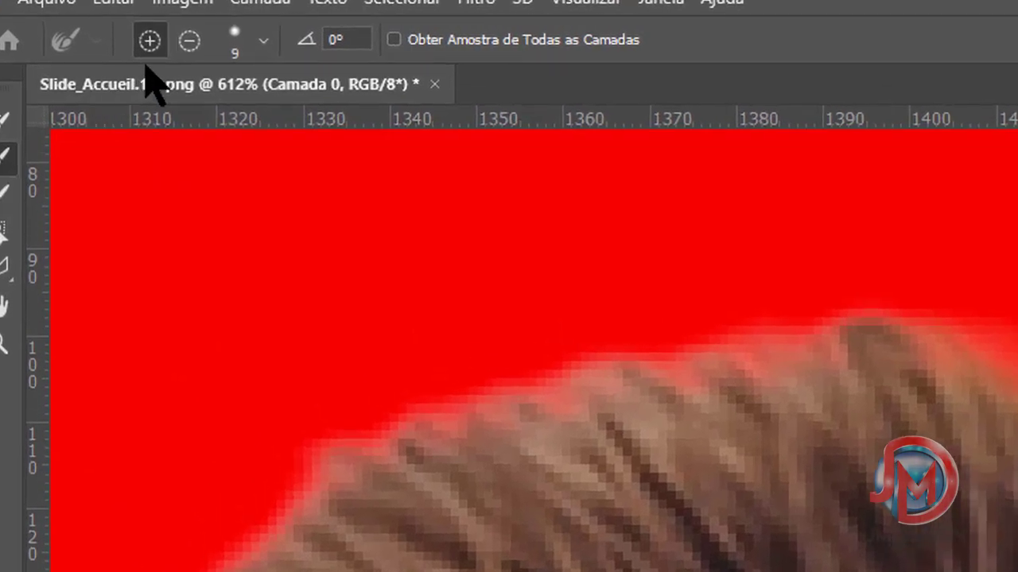
{"action": "left_click", "coordinate": [191, 41]}
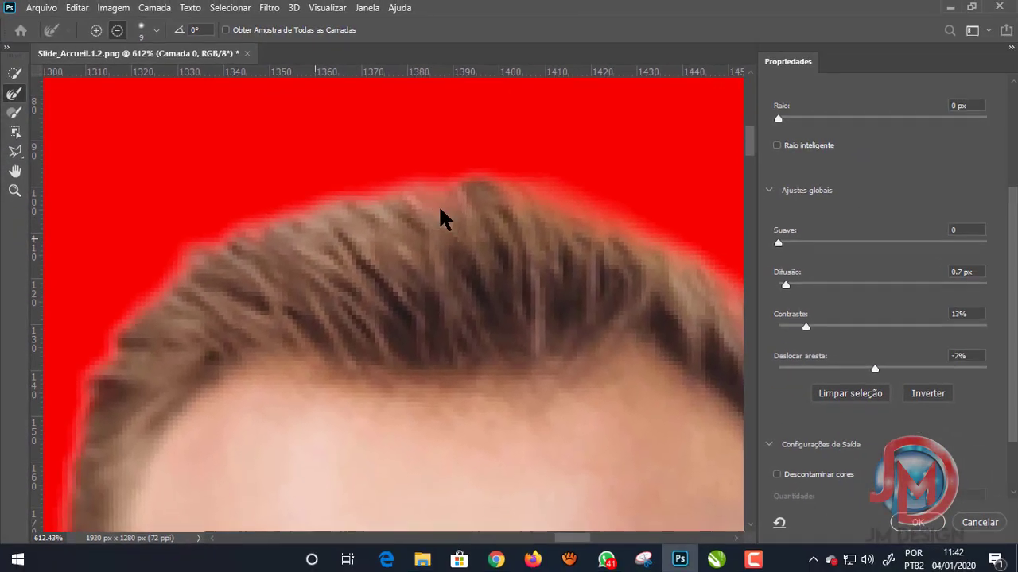
{"action": "left_click_drag", "start_coordinate": [605, 255], "coordinate": [552, 209]}
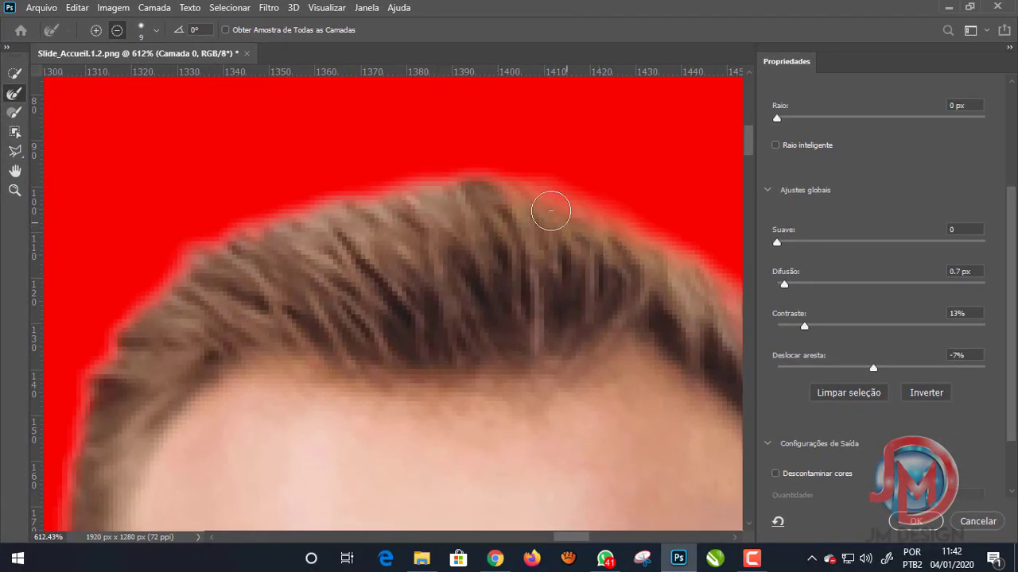
{"action": "left_click_drag", "start_coordinate": [638, 262], "coordinate": [677, 282]}
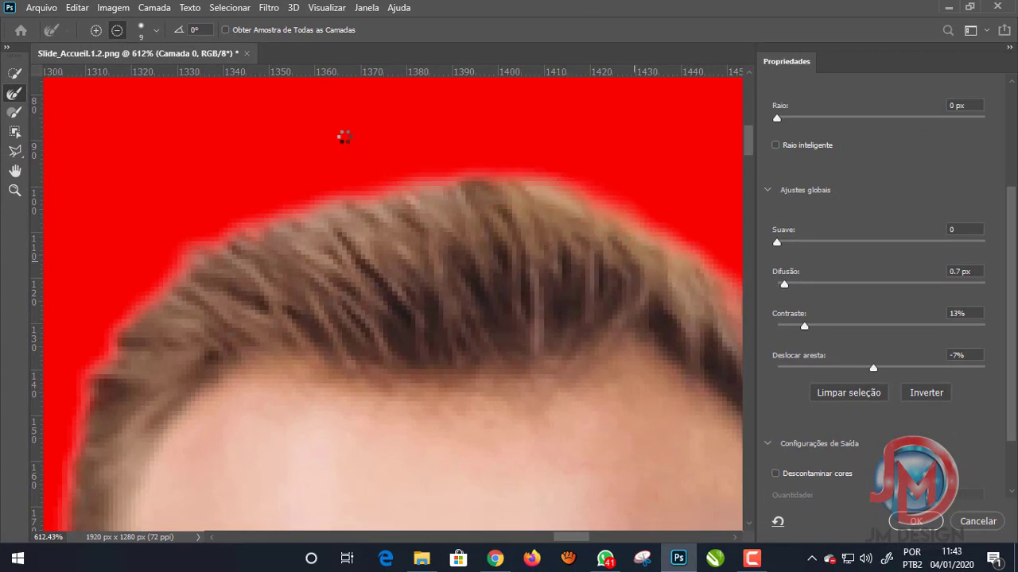
{"action": "scroll", "coordinate": [344, 137], "scroll_direction": "down", "scroll_amount": 5}
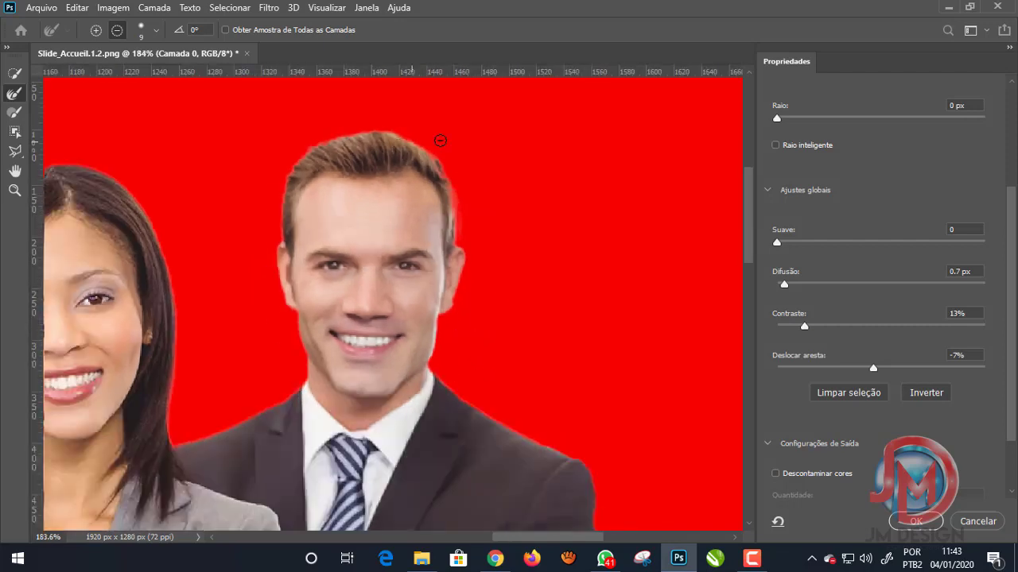
{"action": "scroll", "coordinate": [439, 140], "scroll_direction": "up", "scroll_amount": 2}
{"action": "scroll", "coordinate": [486, 191], "scroll_direction": "up", "scroll_amount": 2}
{"action": "scroll", "coordinate": [416, 150], "scroll_direction": "up", "scroll_amount": 2}
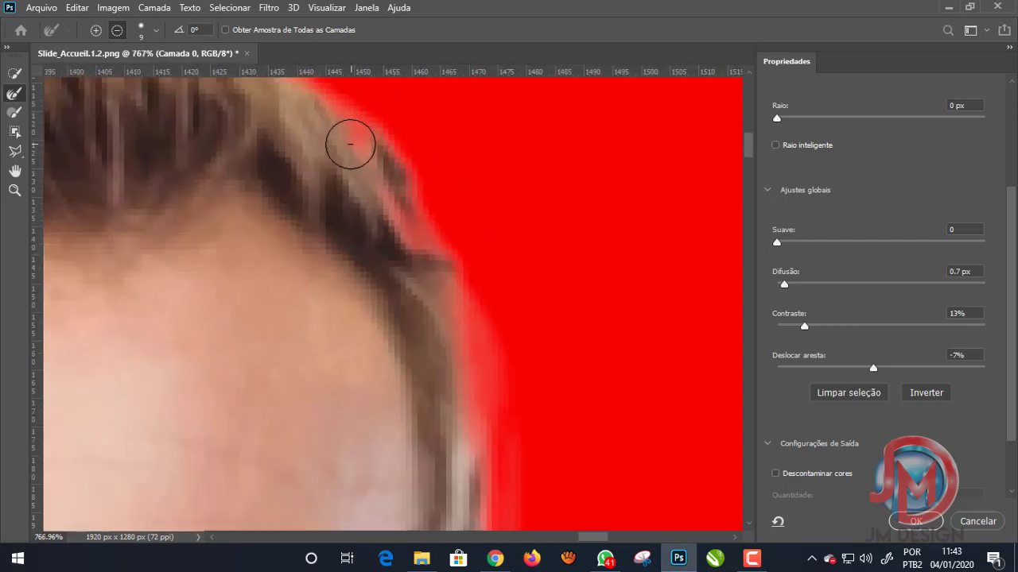
Refine the hairline and side of the head with a smaller brush.
{"action": "key", "text": "bracketleft"}
{"action": "key", "text": "bracketleft"}
{"action": "key", "text": "bracketleft"}
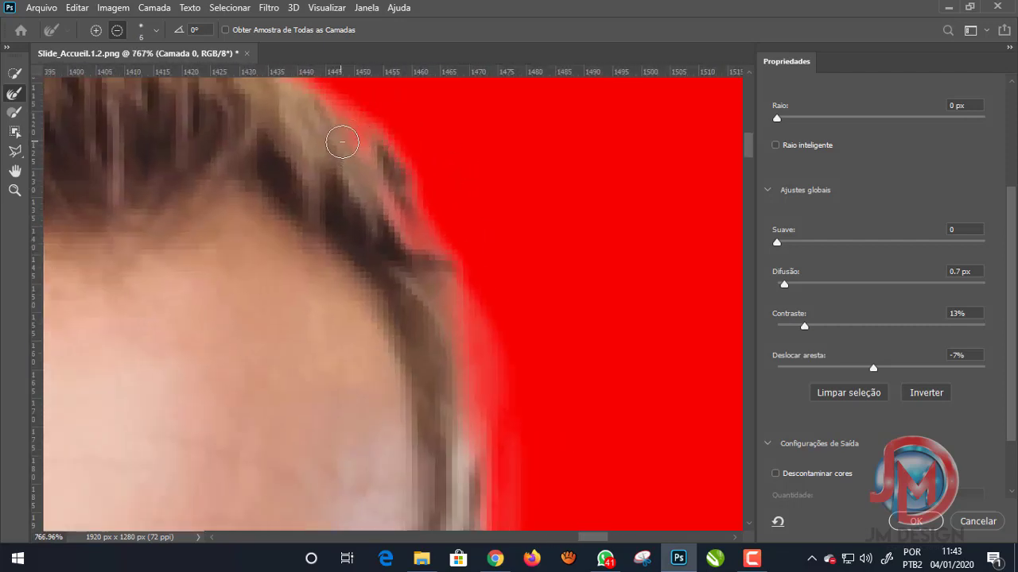
{"action": "mouse_move", "coordinate": [340, 140]}
{"action": "left_mouse_down"}
{"action": "mouse_move", "coordinate": [408, 246]}
{"action": "mouse_move", "coordinate": [451, 438]}
{"action": "left_mouse_up"}
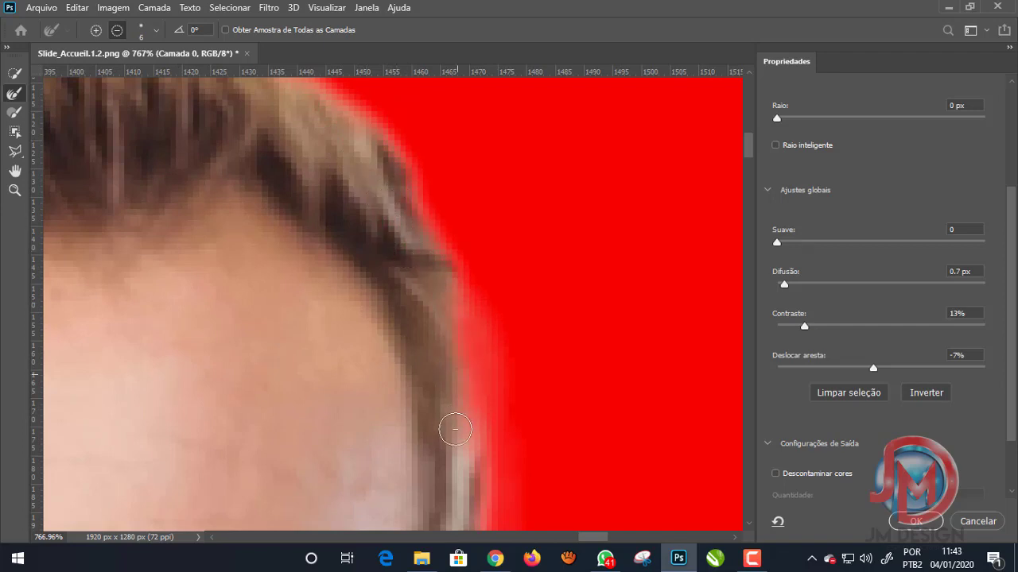
{"action": "scroll", "coordinate": [531, 339], "scroll_direction": "down", "scroll_amount": 2}
{"action": "scroll", "coordinate": [536, 320], "scroll_direction": "down", "scroll_amount": 2}
{"action": "scroll", "coordinate": [525, 334], "scroll_direction": "down", "scroll_amount": 2}
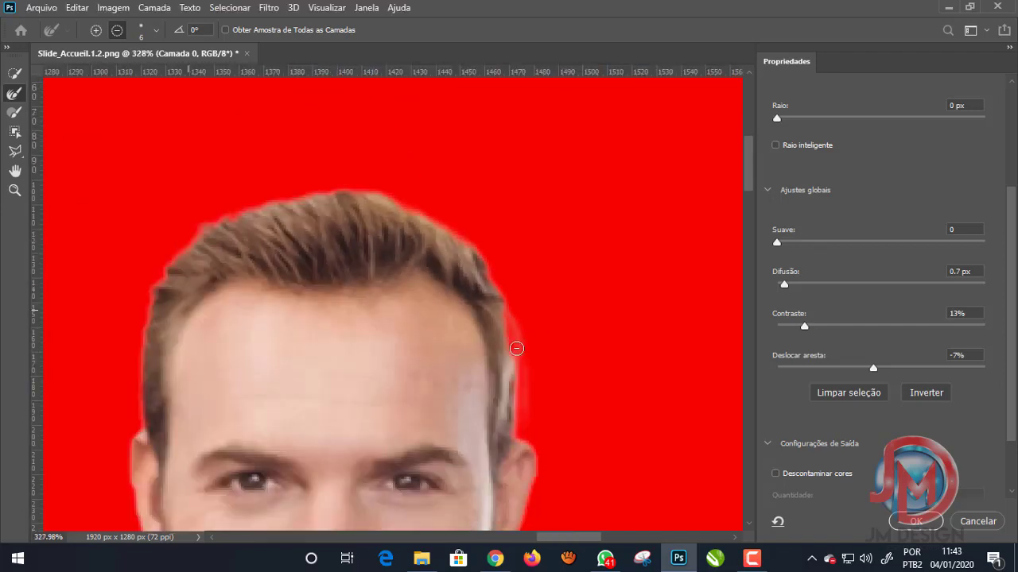
{"action": "scroll", "coordinate": [509, 358], "scroll_direction": "up", "scroll_amount": 5}
{"action": "mouse_move", "coordinate": [501, 366]}
{"action": "left_mouse_down"}
{"action": "mouse_move", "coordinate": [485, 406]}
{"action": "mouse_move", "coordinate": [504, 377]}
{"action": "left_mouse_up"}
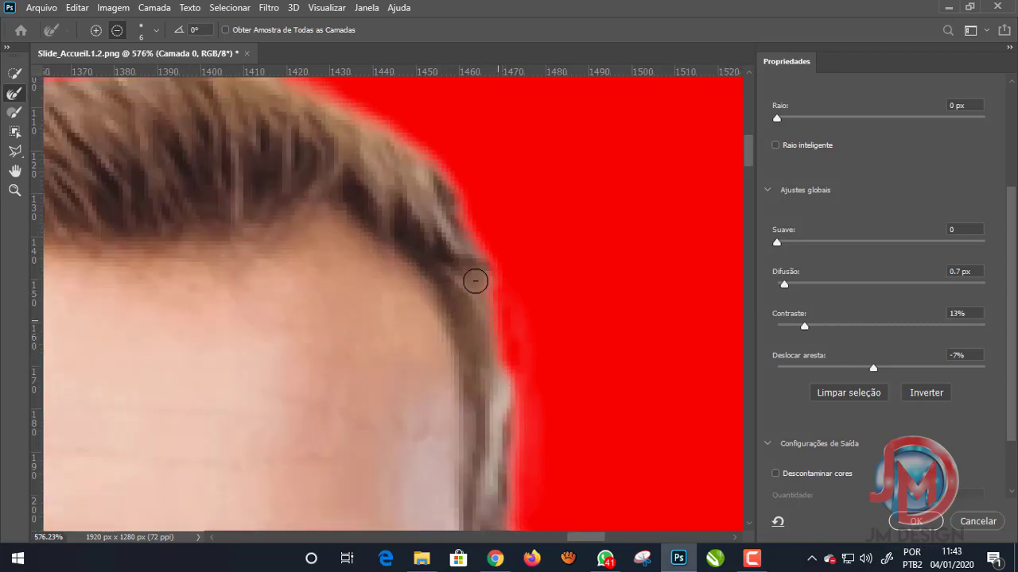
Paint the side and lower temple hair back into the selection with the Brush tool.
{"action": "left_click", "coordinate": [14, 115]}
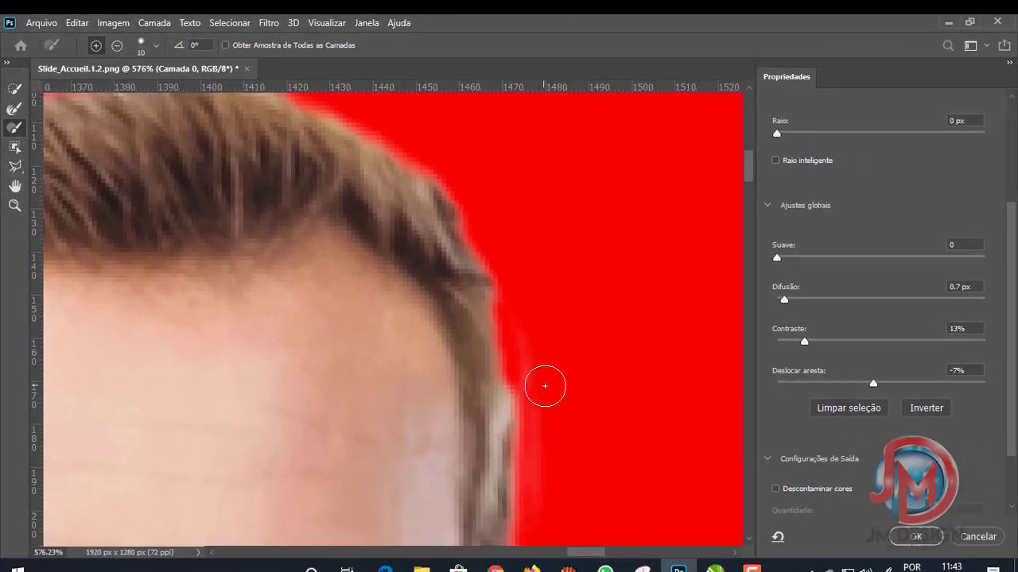
{"action": "left_click_drag", "start_coordinate": [473, 307], "coordinate": [506, 359]}
{"action": "left_click_drag", "start_coordinate": [512, 420], "coordinate": [453, 241]}
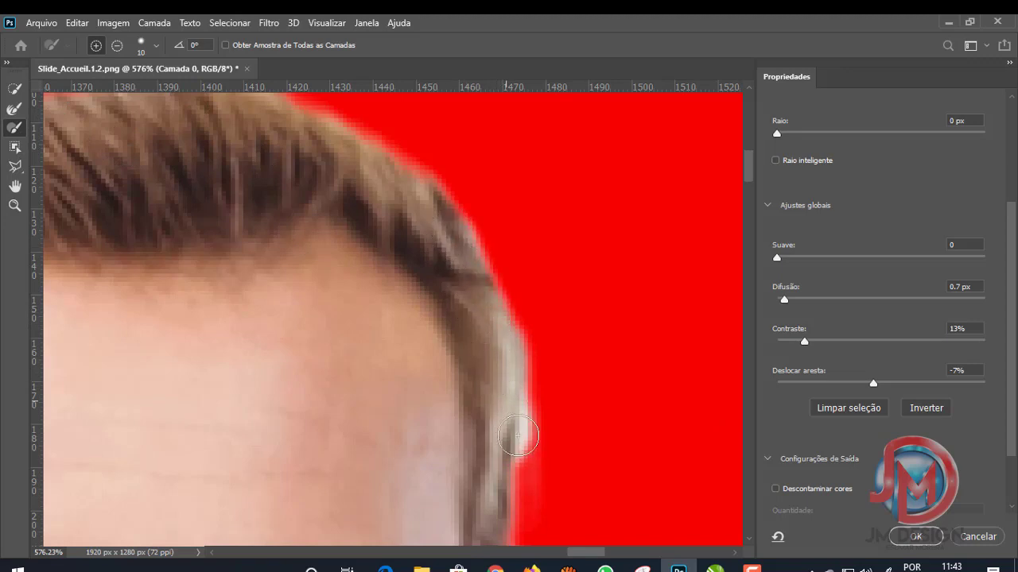
{"action": "left_click_drag", "start_coordinate": [519, 422], "coordinate": [512, 517]}
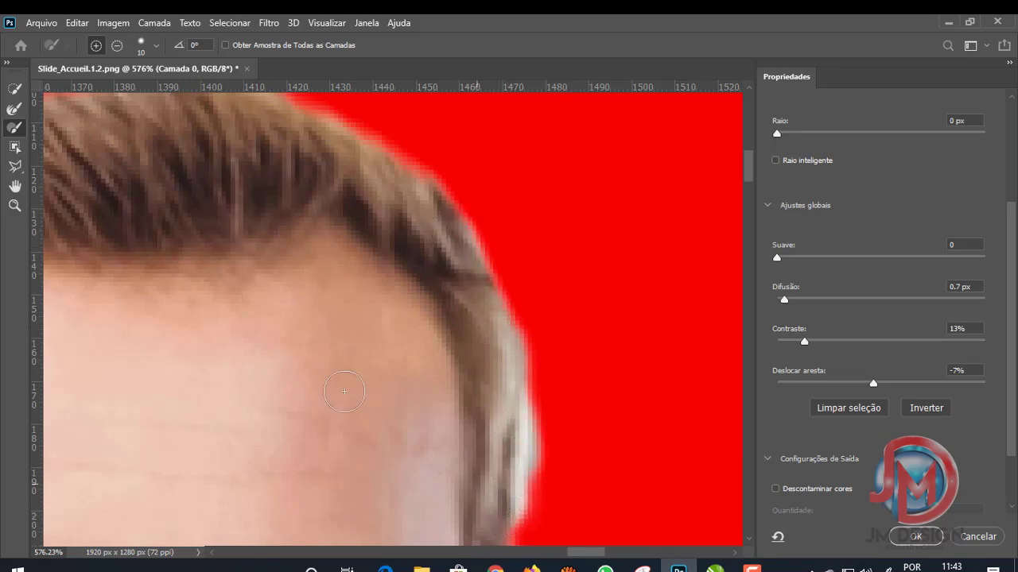
Paint out the stray fringe beside the temple, then restore the temple hair edge.
{"action": "left_click", "coordinate": [118, 45]}
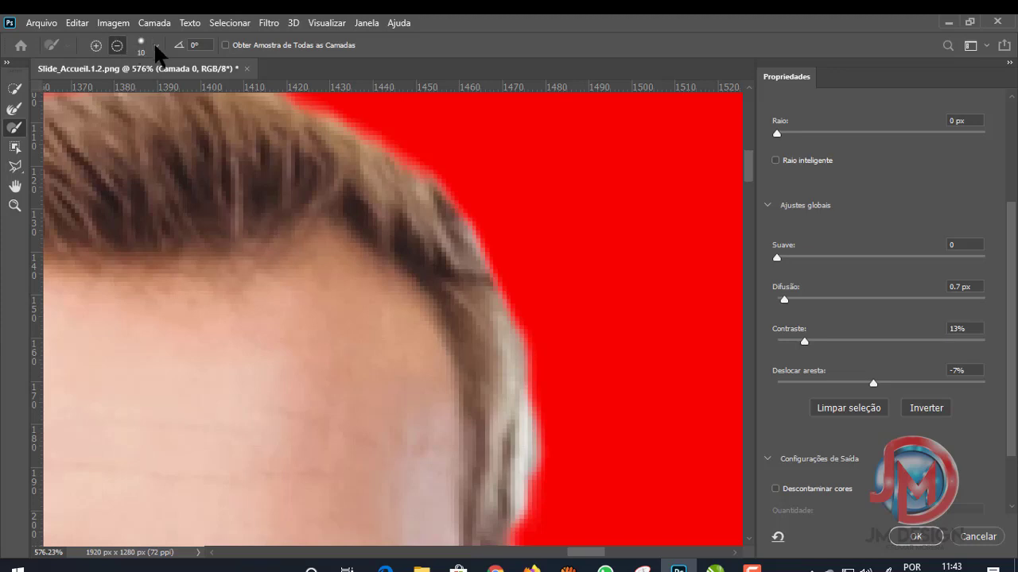
{"action": "left_click", "coordinate": [157, 48]}
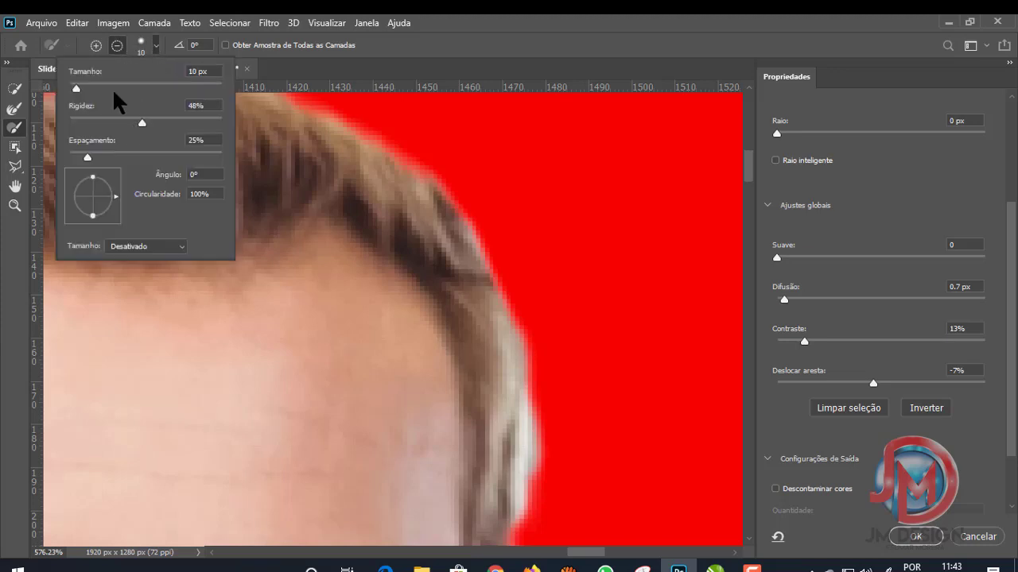
{"action": "left_click", "coordinate": [469, 92]}
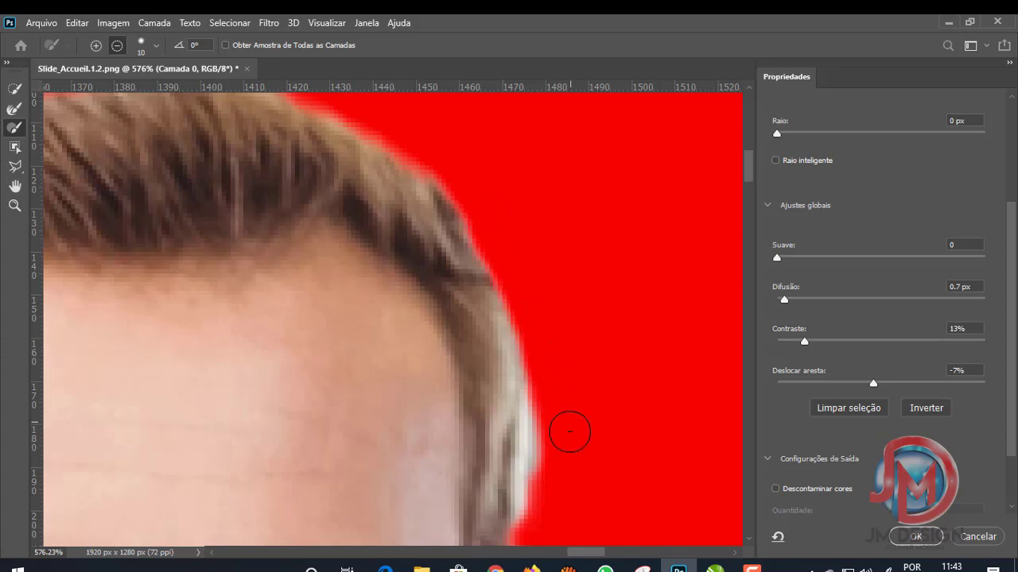
{"action": "scroll", "coordinate": [617, 270], "scroll_direction": "down", "scroll_amount": 2}
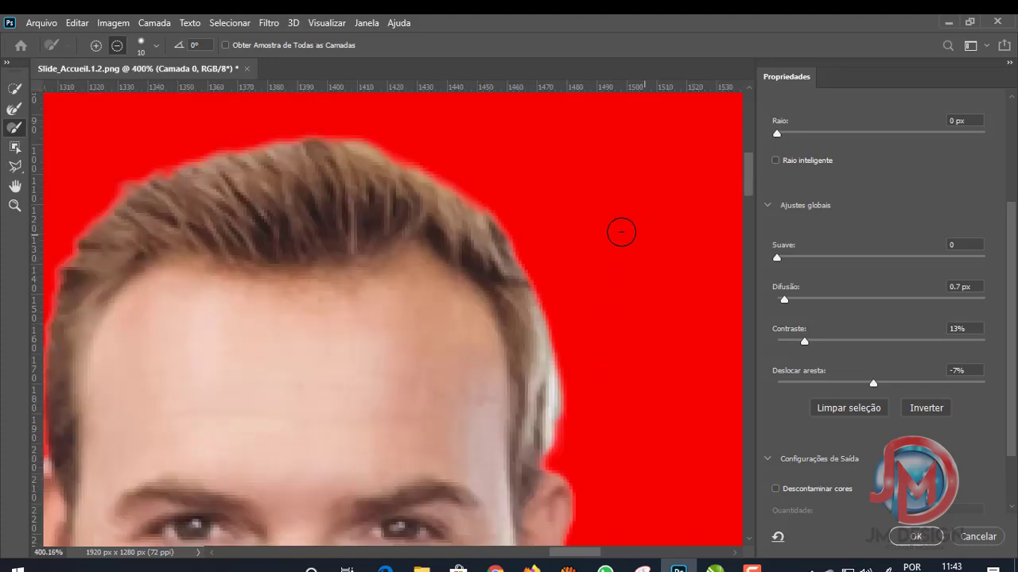
{"action": "scroll", "coordinate": [554, 430], "scroll_direction": "up", "scroll_amount": 1}
{"action": "scroll", "coordinate": [554, 461], "scroll_direction": "up", "scroll_amount": 1}
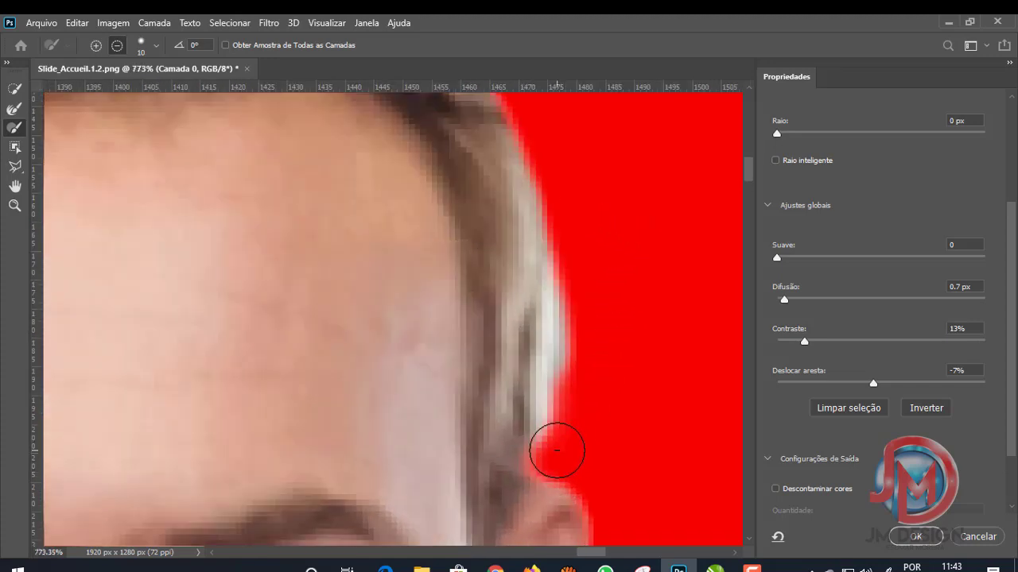
{"action": "key", "text": "bracketleft"}
{"action": "key", "text": "bracketleft"}
{"action": "key", "text": "bracketleft"}
{"action": "mouse_move", "coordinate": [554, 448]}
{"action": "left_mouse_down"}
{"action": "mouse_move", "coordinate": [577, 358]}
{"action": "mouse_move", "coordinate": [552, 427]}
{"action": "mouse_move", "coordinate": [578, 225]}
{"action": "mouse_move", "coordinate": [564, 400]}
{"action": "mouse_move", "coordinate": [580, 316]}
{"action": "left_mouse_up"}
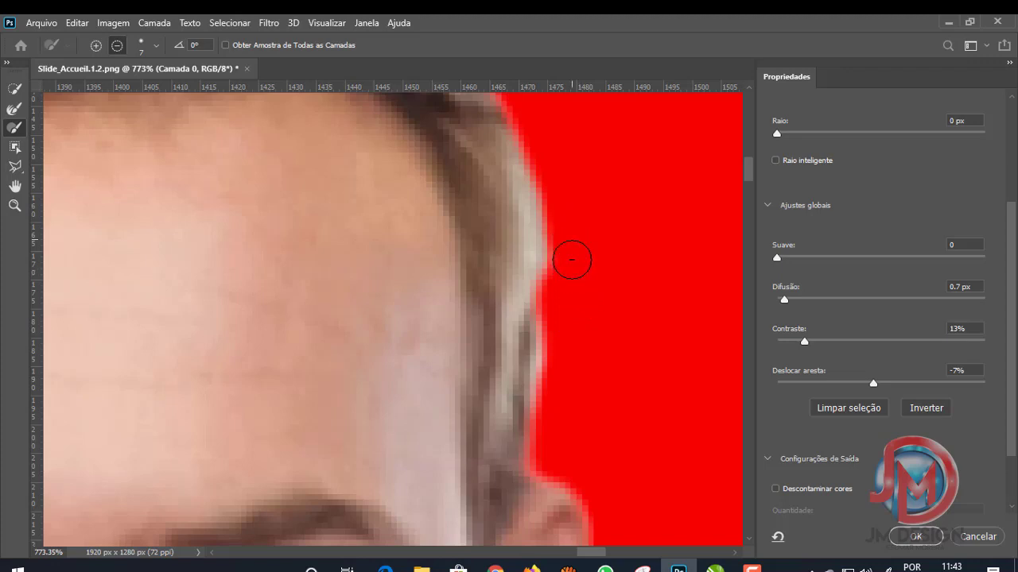
{"action": "left_click", "coordinate": [97, 45]}
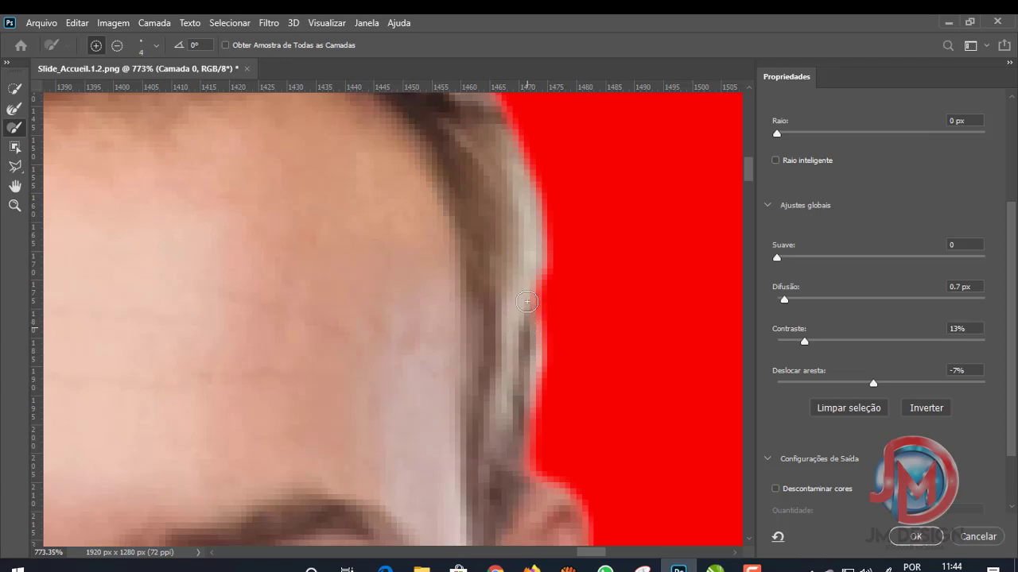
{"action": "left_click_drag", "start_coordinate": [531, 288], "coordinate": [529, 309]}
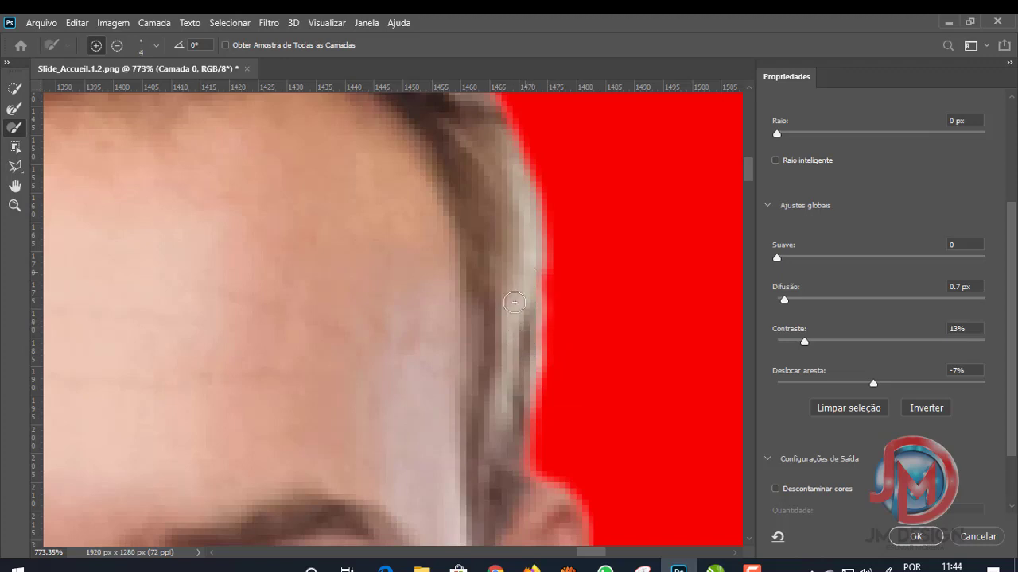
Brush the right-hand man's lower temple edge back into the selection, zooming in and out to check it.
{"action": "left_click_drag", "start_coordinate": [522, 412], "coordinate": [518, 472]}
{"action": "scroll", "coordinate": [593, 300], "scroll_direction": "down", "scroll_amount": 3}
{"action": "scroll", "coordinate": [589, 297], "scroll_direction": "down", "scroll_amount": 3}
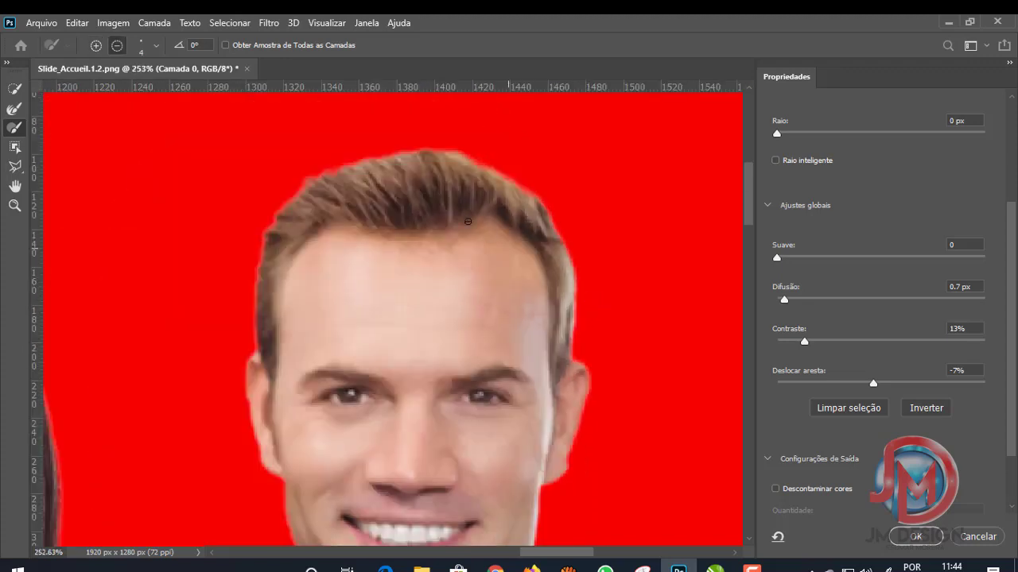
{"action": "scroll", "coordinate": [468, 221], "scroll_direction": "down", "scroll_amount": 2}
{"action": "scroll", "coordinate": [477, 239], "scroll_direction": "down", "scroll_amount": 1}
{"action": "scroll", "coordinate": [516, 287], "scroll_direction": "up", "scroll_amount": 2}
{"action": "scroll", "coordinate": [535, 306], "scroll_direction": "up", "scroll_amount": 2}
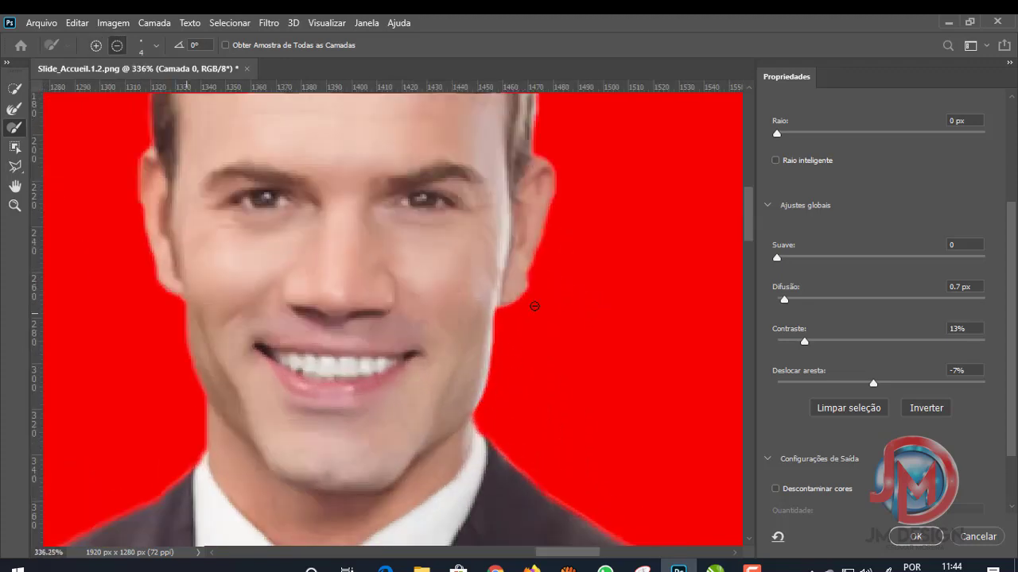
{"action": "scroll", "coordinate": [535, 306], "scroll_direction": "up", "scroll_amount": 3}
{"action": "scroll", "coordinate": [529, 266], "scroll_direction": "up", "scroll_amount": 1}
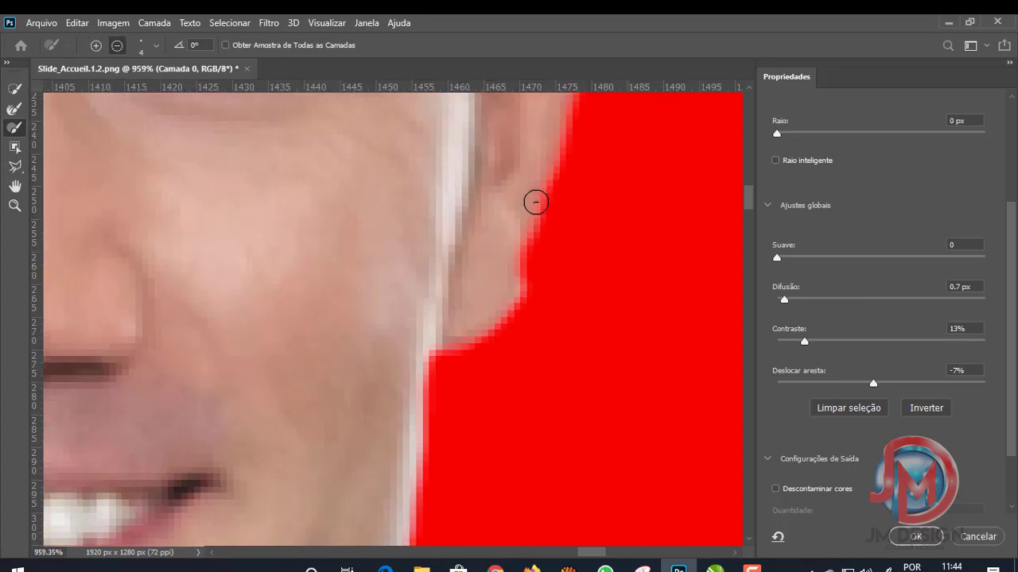
{"action": "scroll", "coordinate": [477, 334], "scroll_direction": "down", "scroll_amount": 1}
{"action": "scroll", "coordinate": [426, 449], "scroll_direction": "down", "scroll_amount": 1}
{"action": "scroll", "coordinate": [453, 406], "scroll_direction": "down", "scroll_amount": 1}
{"action": "scroll", "coordinate": [479, 358], "scroll_direction": "up", "scroll_amount": 1}
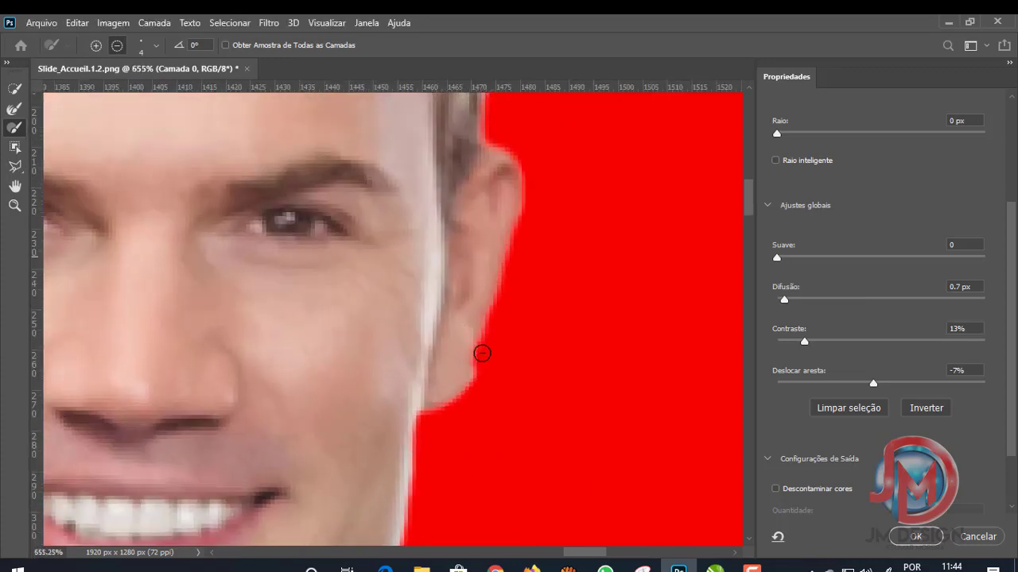
{"action": "scroll", "coordinate": [481, 353], "scroll_direction": "up", "scroll_amount": 1}
{"action": "scroll", "coordinate": [480, 346], "scroll_direction": "up", "scroll_amount": 1}
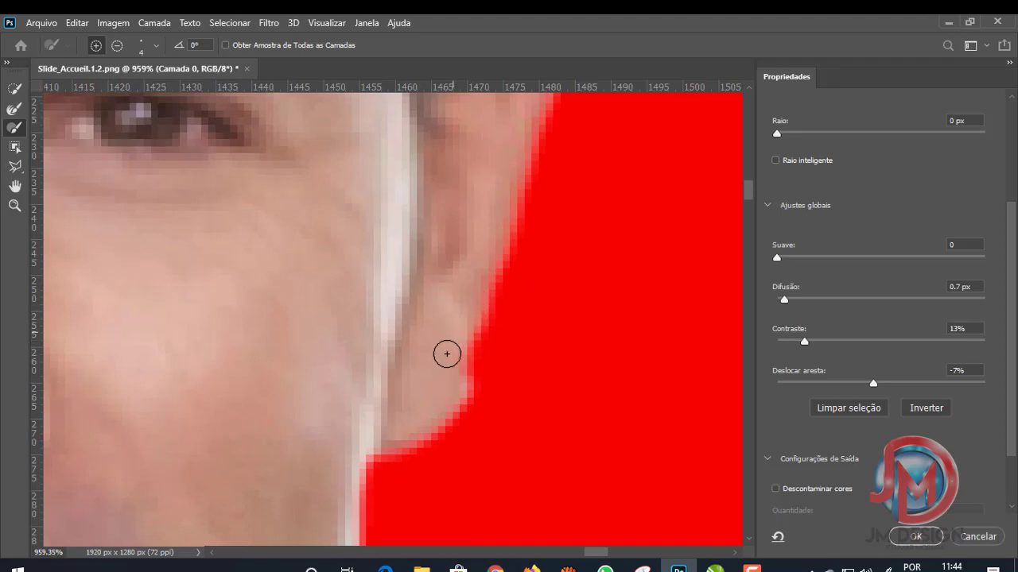
Tighten the cheek and ear edge, using Alt to subtract the background, and inspect it at several zooms.
{"action": "mouse_move", "coordinate": [456, 368]}
{"action": "left_mouse_down"}
{"action": "mouse_move", "coordinate": [470, 316]}
{"action": "mouse_move", "coordinate": [449, 363]}
{"action": "left_mouse_up"}
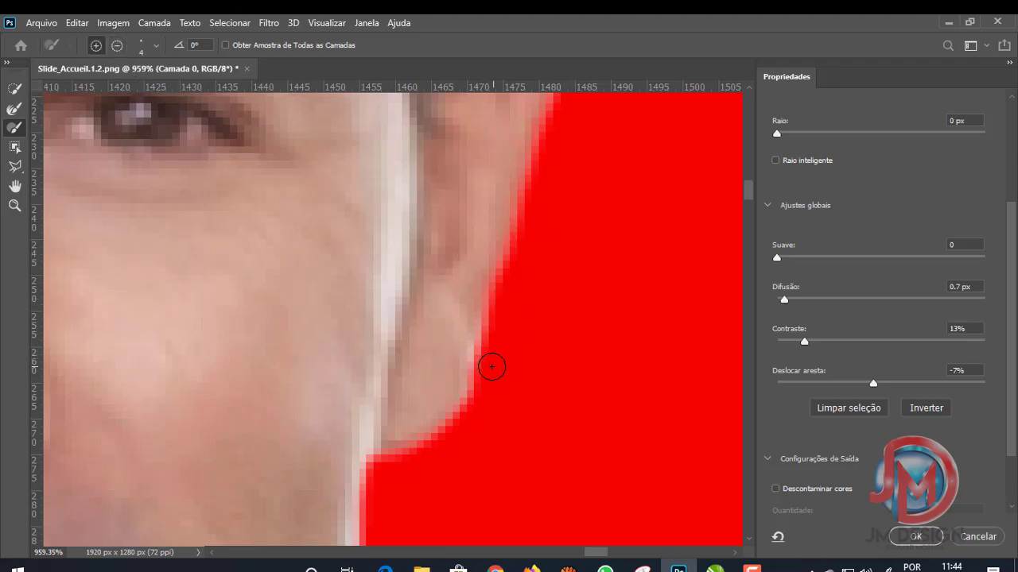
{"action": "key", "text": "alt"}
{"action": "mouse_move", "coordinate": [470, 359]}
{"action": "left_mouse_down"}
{"action": "mouse_move", "coordinate": [454, 393]}
{"action": "mouse_move", "coordinate": [414, 427]}
{"action": "mouse_move", "coordinate": [486, 262]}
{"action": "mouse_move", "coordinate": [503, 186]}
{"action": "left_mouse_up"}
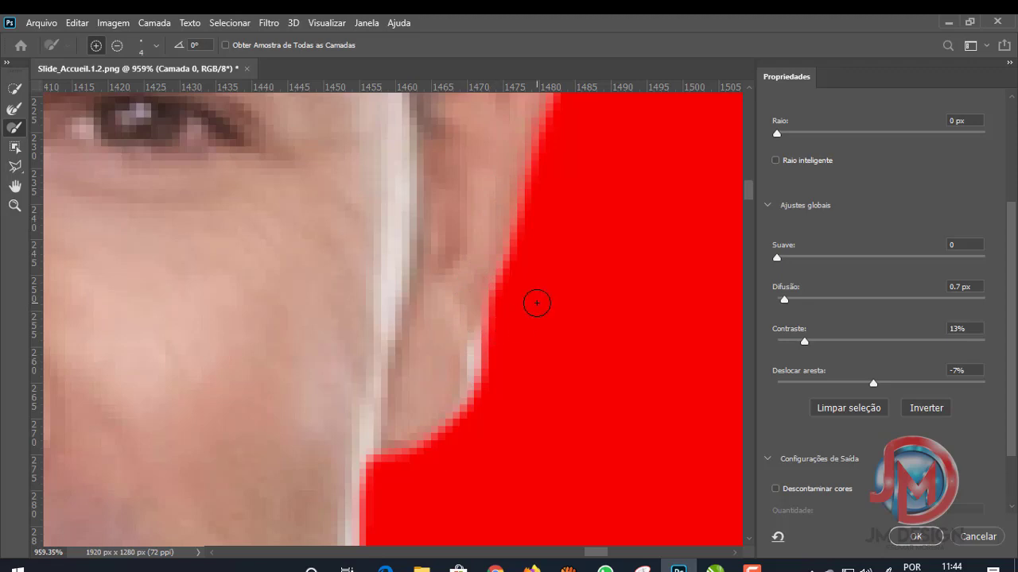
{"action": "scroll", "coordinate": [514, 325], "scroll_direction": "down", "scroll_amount": 4}
{"action": "scroll", "coordinate": [518, 325], "scroll_direction": "down", "scroll_amount": 4}
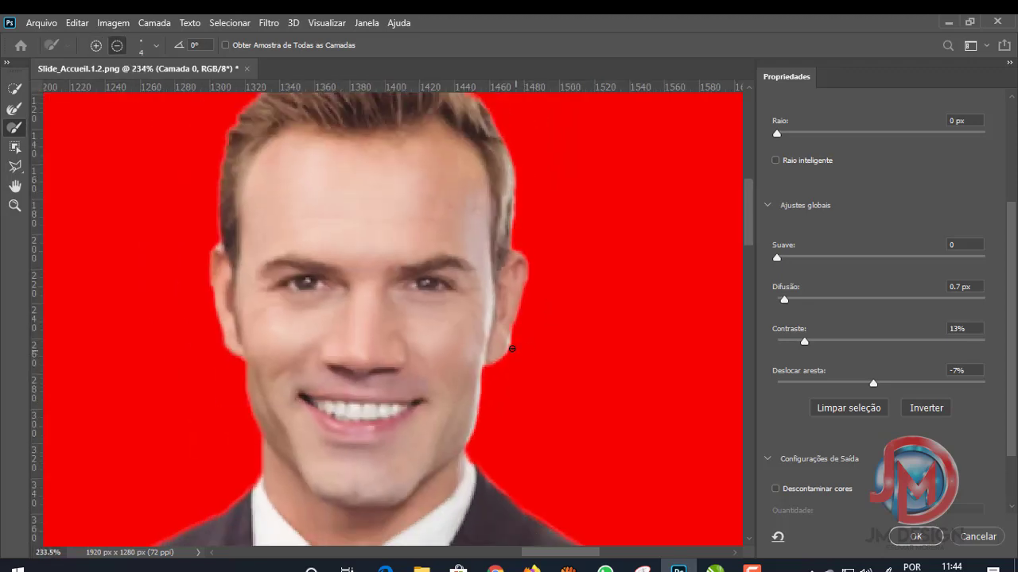
{"action": "scroll", "coordinate": [512, 348], "scroll_direction": "up", "scroll_amount": 2}
{"action": "scroll", "coordinate": [504, 347], "scroll_direction": "up", "scroll_amount": 2}
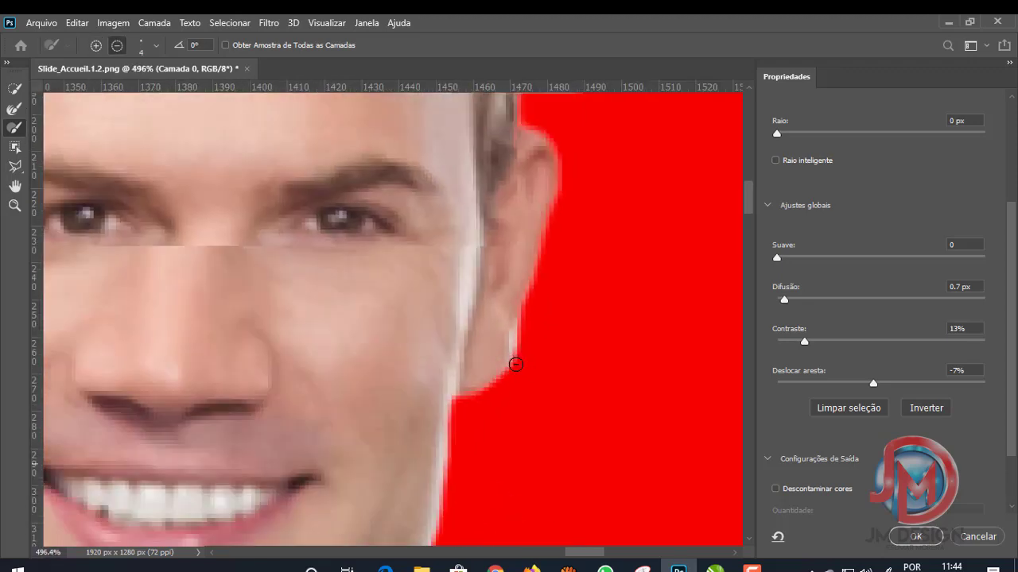
{"action": "scroll", "coordinate": [485, 254], "scroll_direction": "up", "scroll_amount": 2}
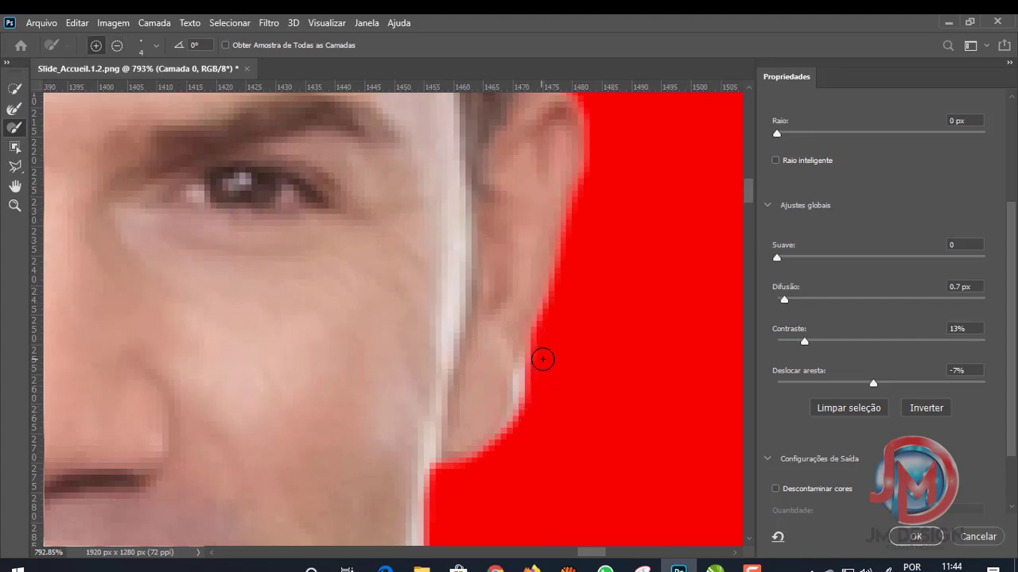
{"action": "key", "text": "alt"}
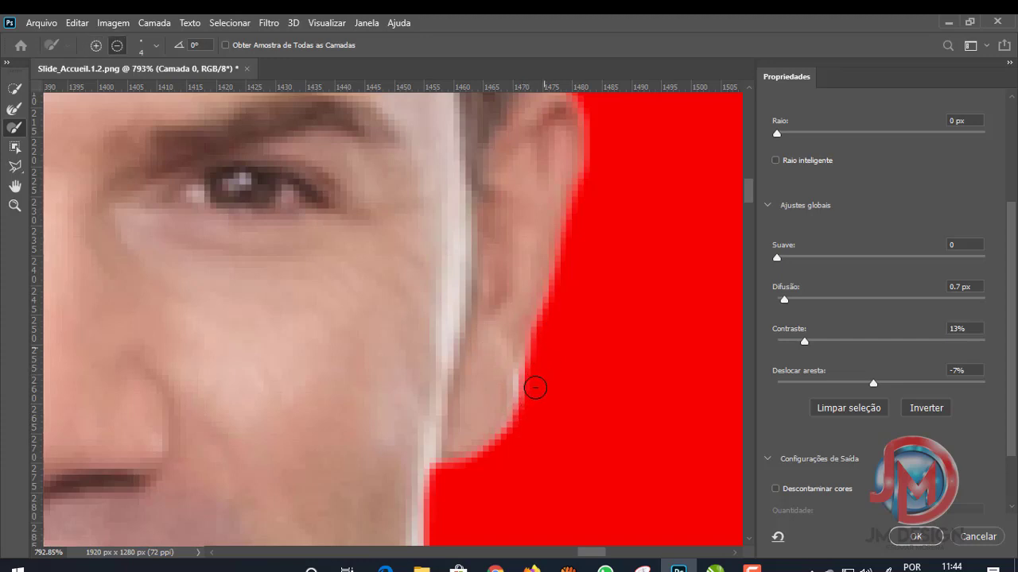
{"action": "scroll", "coordinate": [550, 337], "scroll_direction": "down", "scroll_amount": 2}
{"action": "scroll", "coordinate": [541, 349], "scroll_direction": "down", "scroll_amount": 2}
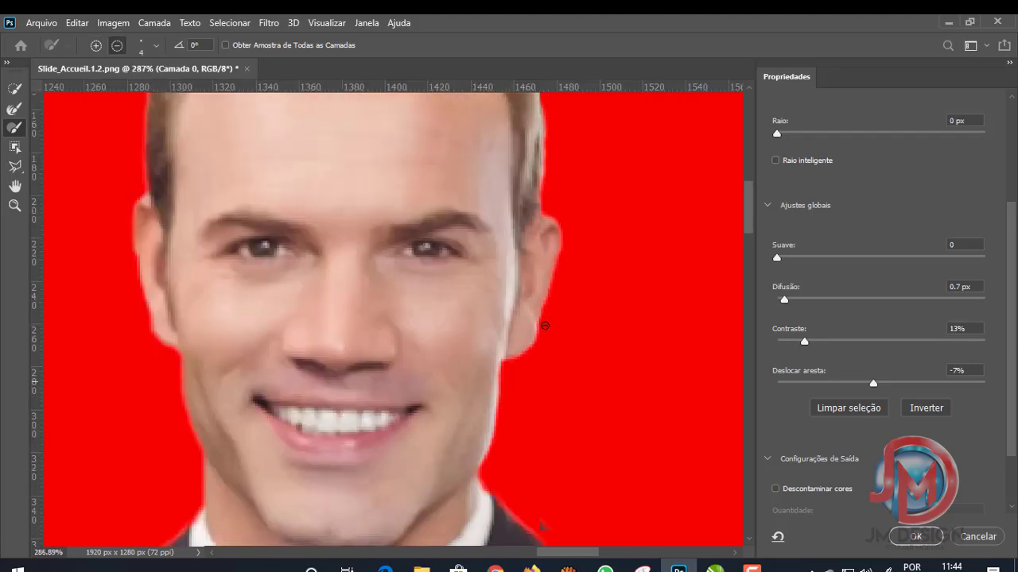
{"action": "scroll", "coordinate": [525, 370], "scroll_direction": "down", "scroll_amount": 2}
{"action": "scroll", "coordinate": [509, 390], "scroll_direction": "down", "scroll_amount": 1}
{"action": "scroll", "coordinate": [510, 390], "scroll_direction": "up", "scroll_amount": 3}
{"action": "scroll", "coordinate": [536, 404], "scroll_direction": "up", "scroll_amount": 4}
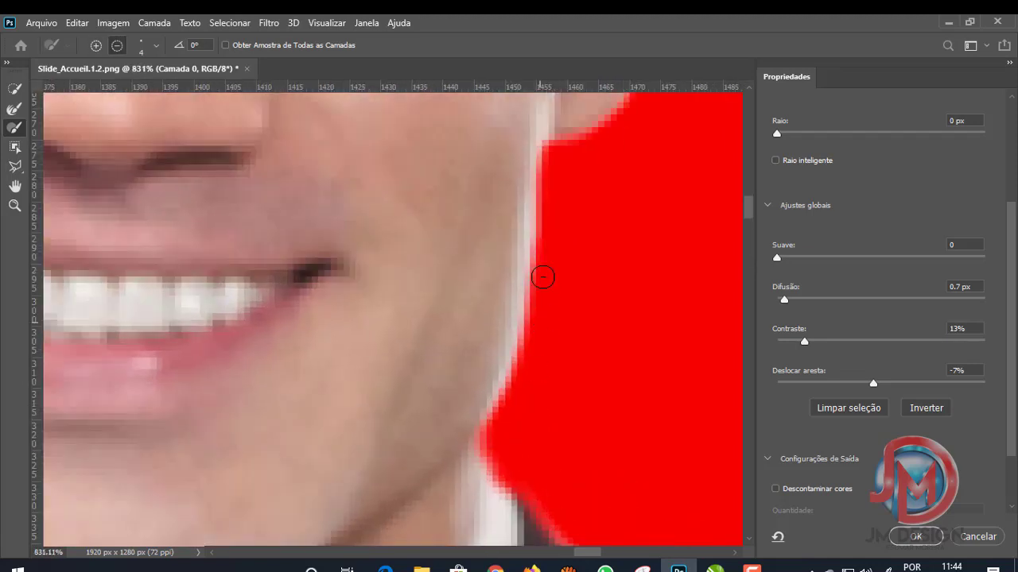
{"action": "scroll", "coordinate": [484, 438], "scroll_direction": "down", "scroll_amount": 3}
{"action": "scroll", "coordinate": [506, 361], "scroll_direction": "down", "scroll_amount": 3}
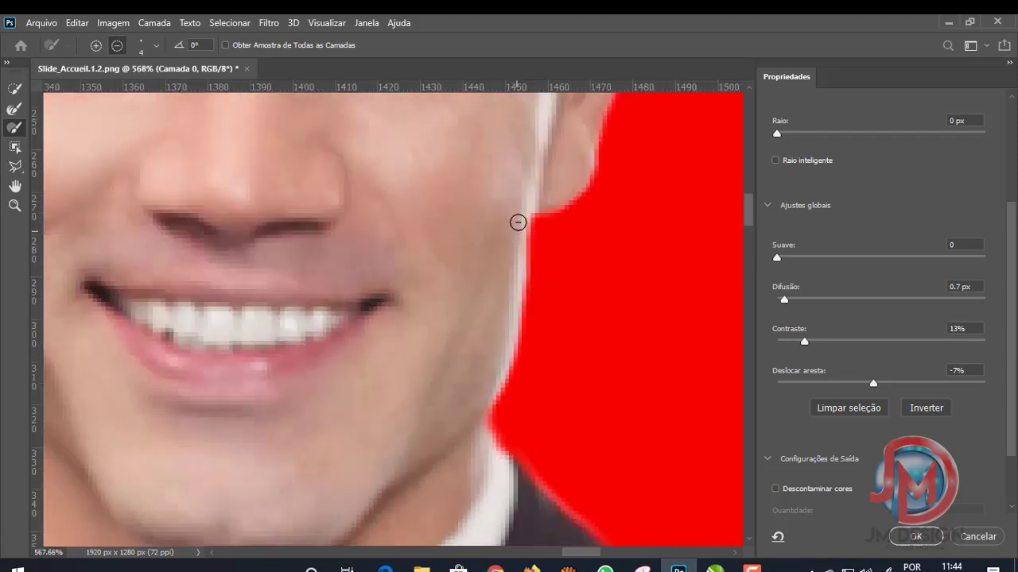
{"action": "scroll", "coordinate": [536, 166], "scroll_direction": "up", "scroll_amount": 1}
{"action": "scroll", "coordinate": [526, 163], "scroll_direction": "up", "scroll_amount": 1}
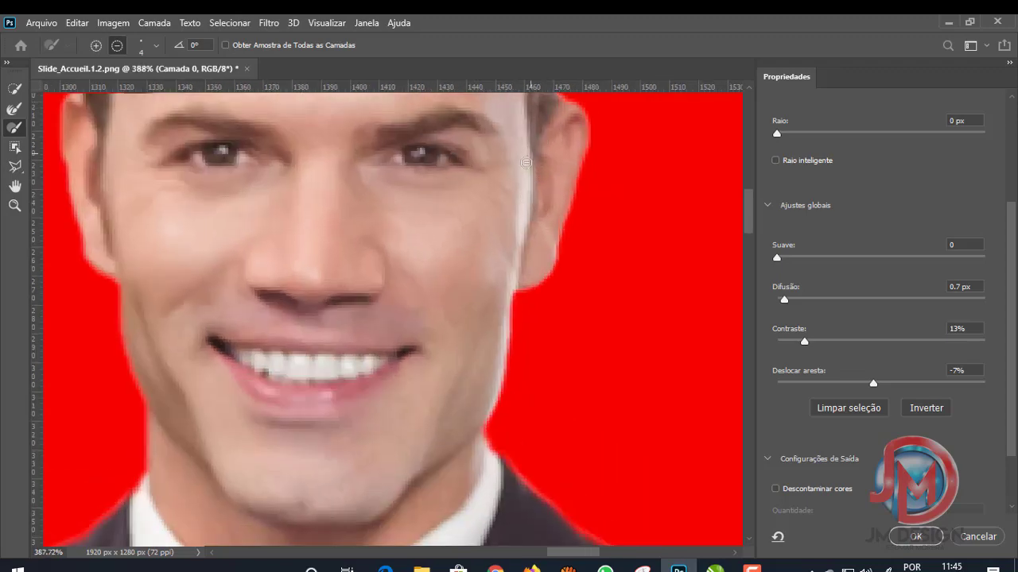
{"action": "scroll", "coordinate": [516, 195], "scroll_direction": "down", "scroll_amount": 3}
{"action": "scroll", "coordinate": [516, 195], "scroll_direction": "down", "scroll_amount": 4}
Enlarge the refine brush and paint the grey wedge out along the right-hand man's jacket edge.
{"action": "scroll", "coordinate": [515, 196], "scroll_direction": "down", "scroll_amount": 2}
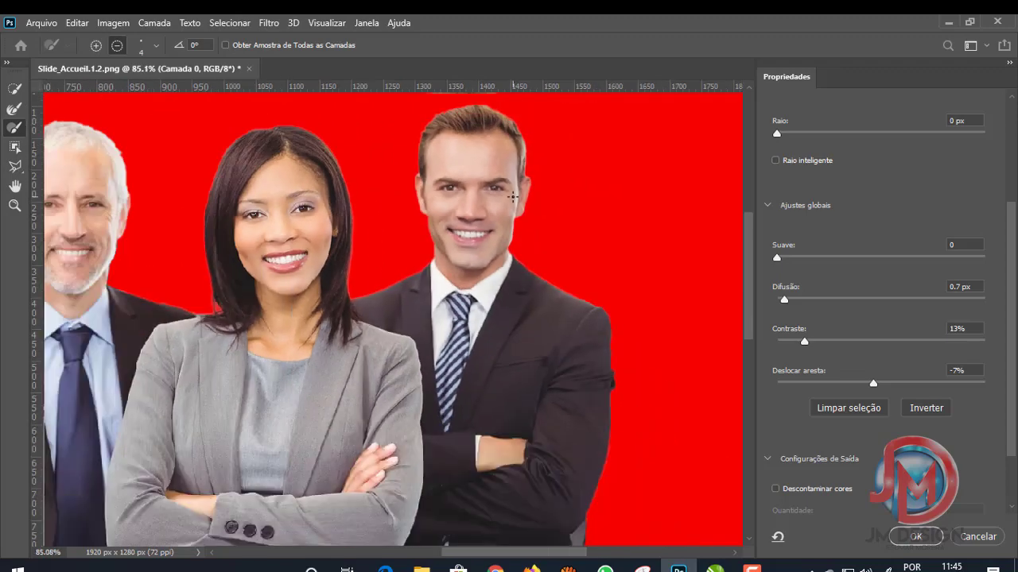
{"action": "scroll", "coordinate": [514, 196], "scroll_direction": "down", "scroll_amount": 1}
{"action": "scroll", "coordinate": [584, 468], "scroll_direction": "down", "scroll_amount": 1}
{"action": "scroll", "coordinate": [597, 491], "scroll_direction": "up", "scroll_amount": 3}
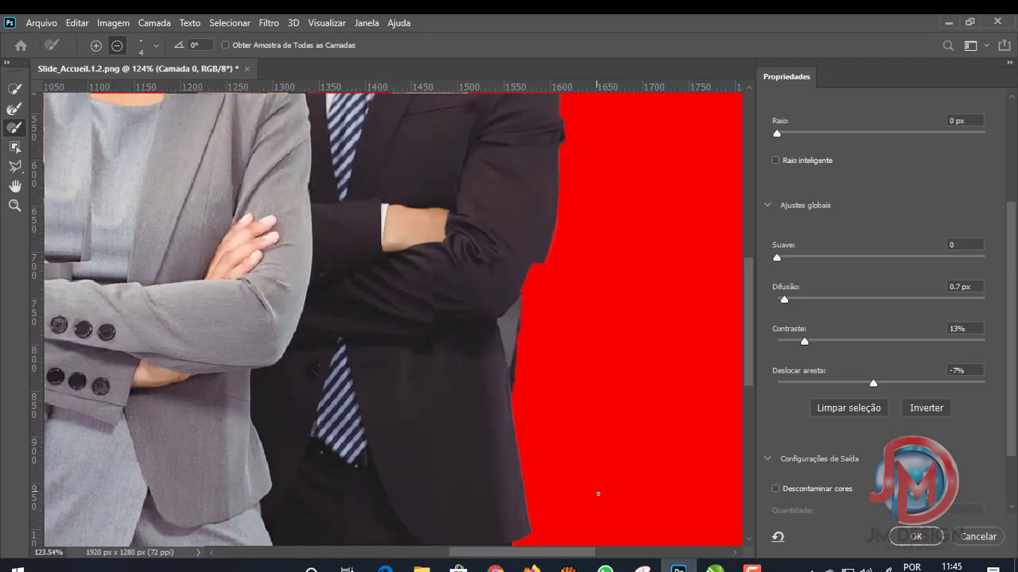
{"action": "scroll", "coordinate": [462, 205], "scroll_direction": "up", "scroll_amount": 2}
{"action": "scroll", "coordinate": [453, 175], "scroll_direction": "up", "scroll_amount": 1}
{"action": "scroll", "coordinate": [449, 156], "scroll_direction": "up", "scroll_amount": 2}
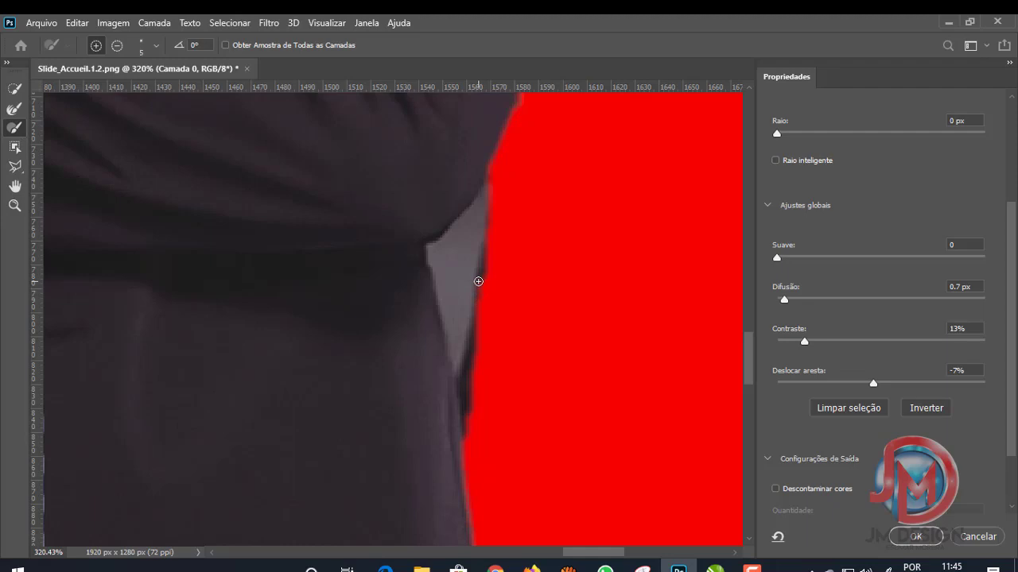
{"action": "key", "text": "bracketright"}
{"action": "key", "text": "bracketright"}
{"action": "left_click_drag", "start_coordinate": [504, 177], "coordinate": [464, 270]}
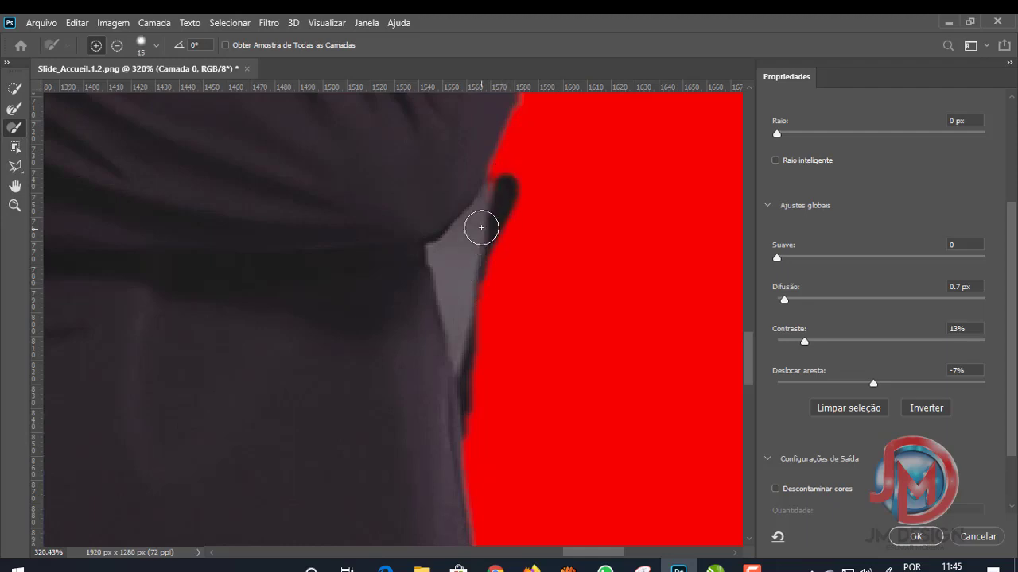
{"action": "left_click_drag", "start_coordinate": [482, 228], "coordinate": [448, 252]}
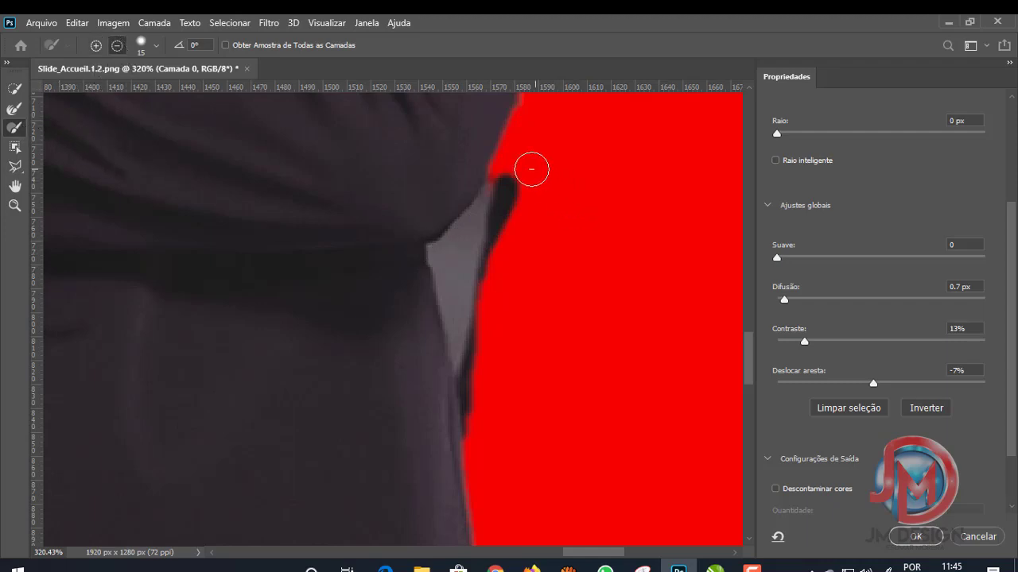
{"action": "mouse_move", "coordinate": [509, 191]}
{"action": "left_mouse_down"}
{"action": "mouse_move", "coordinate": [503, 175]}
{"action": "mouse_move", "coordinate": [443, 254]}
{"action": "mouse_move", "coordinate": [487, 422]}
{"action": "mouse_move", "coordinate": [487, 352]}
{"action": "left_mouse_up"}
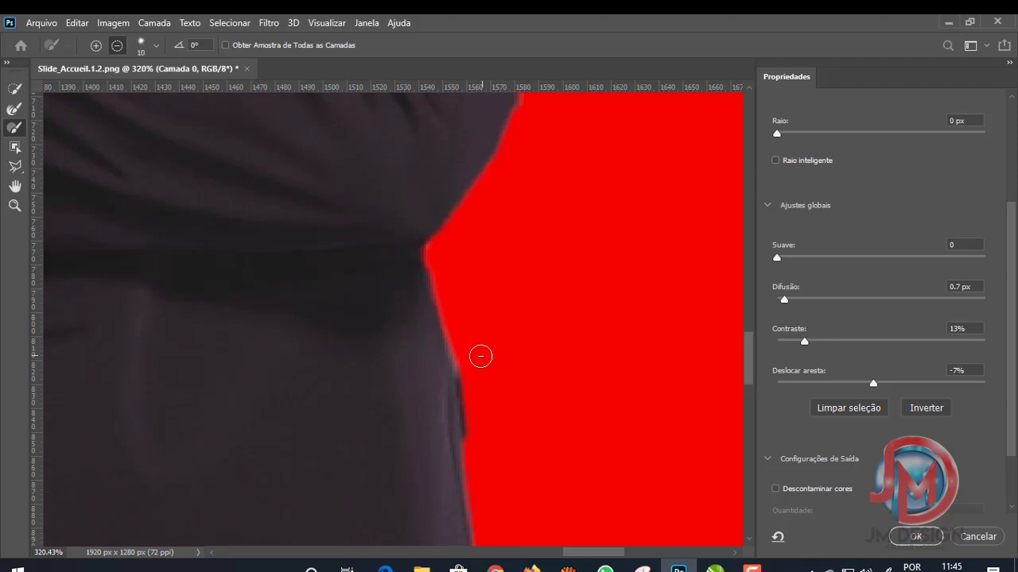
{"action": "left_click_drag", "start_coordinate": [471, 408], "coordinate": [477, 449]}
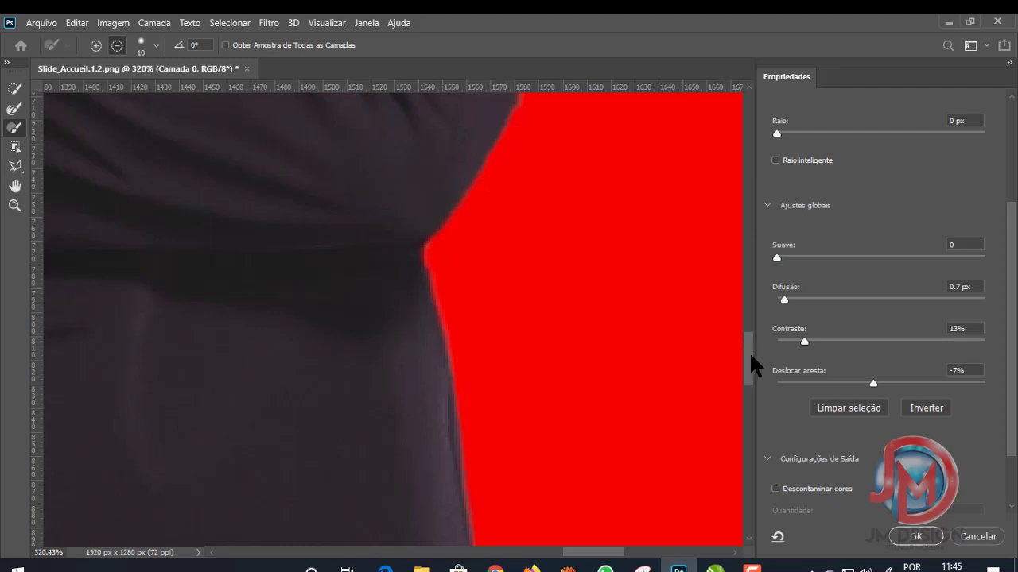
{"action": "left_click_drag", "start_coordinate": [751, 374], "coordinate": [738, 405]}
Set the Select and Mask overlay colour to dark navy #0a286b and tick Decontaminate Colors.
{"action": "key", "text": "r"}
{"action": "scroll", "coordinate": [506, 325], "scroll_direction": "down", "scroll_amount": 5}
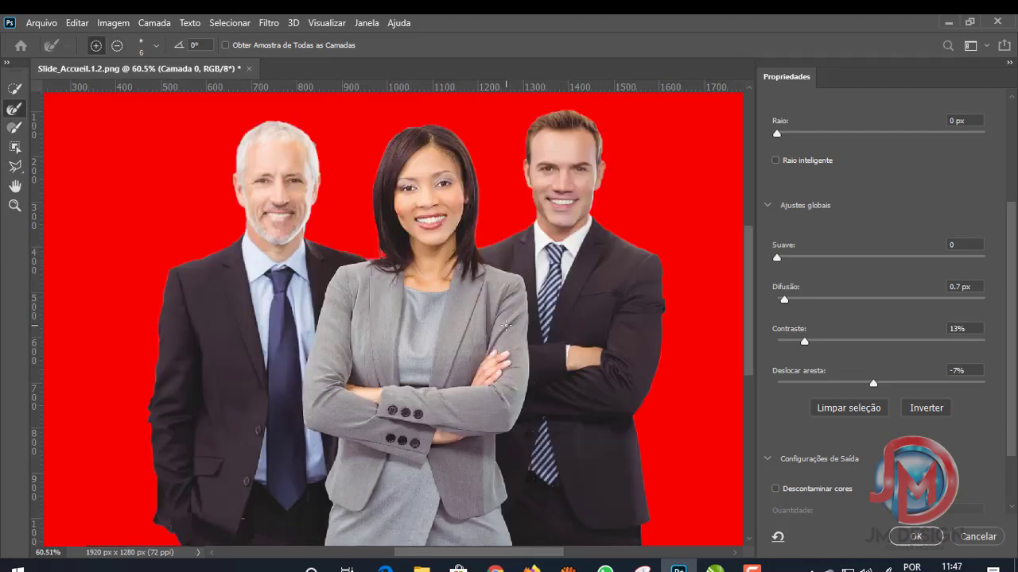
{"action": "scroll", "coordinate": [1015, 383], "scroll_direction": "down", "scroll_amount": 3}
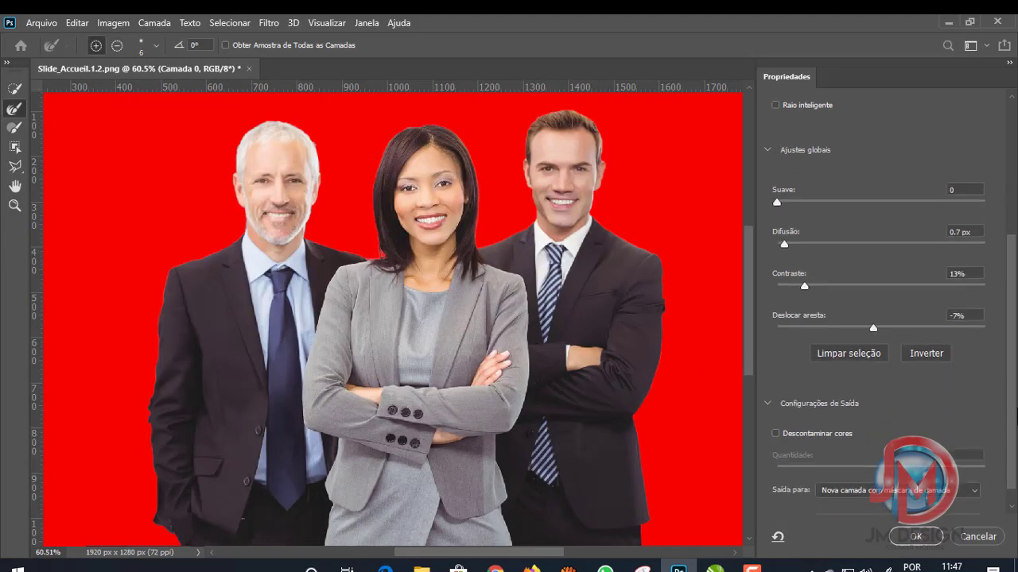
{"action": "scroll", "coordinate": [1014, 383], "scroll_direction": "up", "scroll_amount": 10}
{"action": "scroll", "coordinate": [1015, 384], "scroll_direction": "up", "scroll_amount": 1}
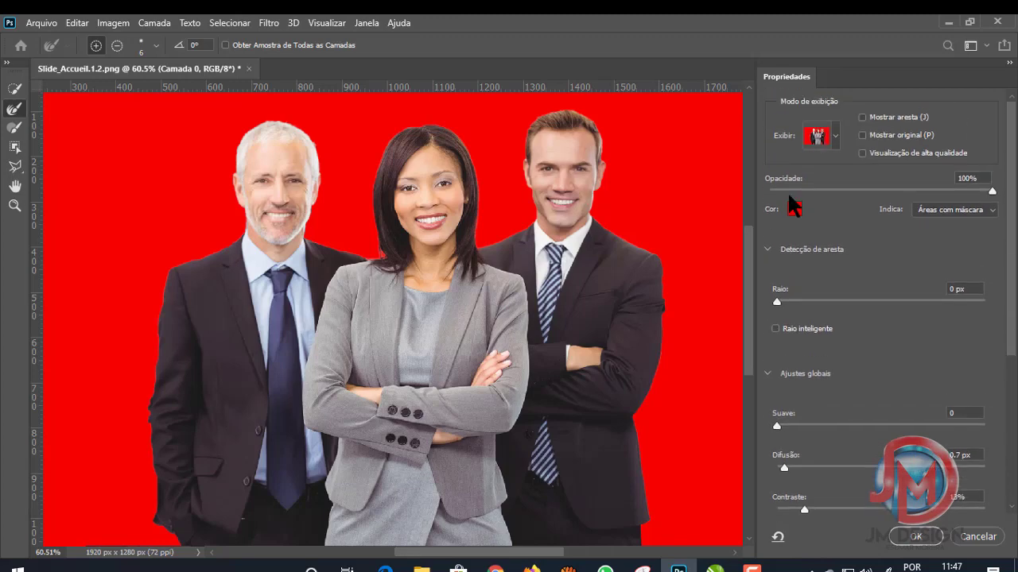
{"action": "scroll", "coordinate": [499, 133], "scroll_direction": "up", "scroll_amount": 5}
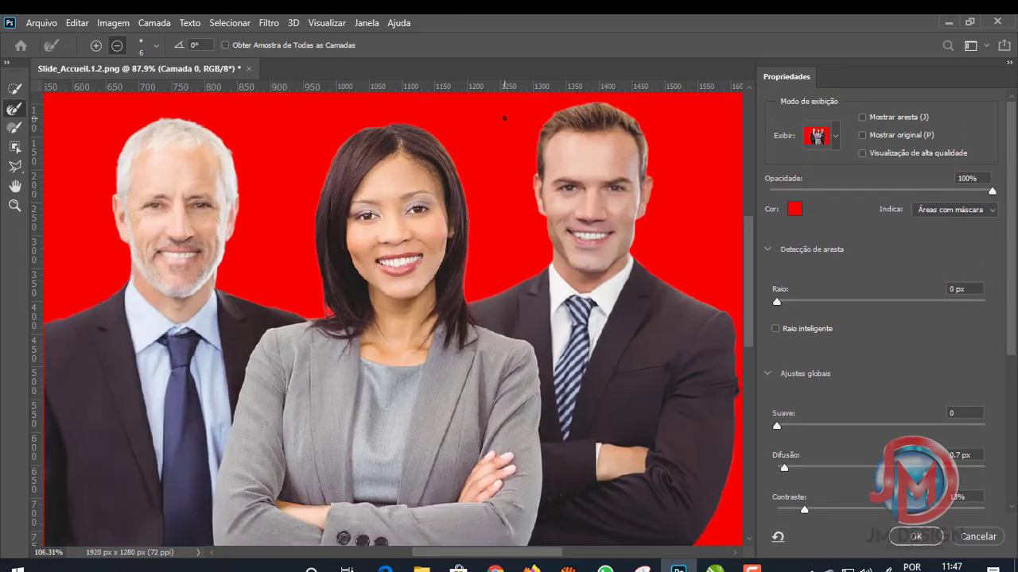
{"action": "left_click", "coordinate": [793, 209]}
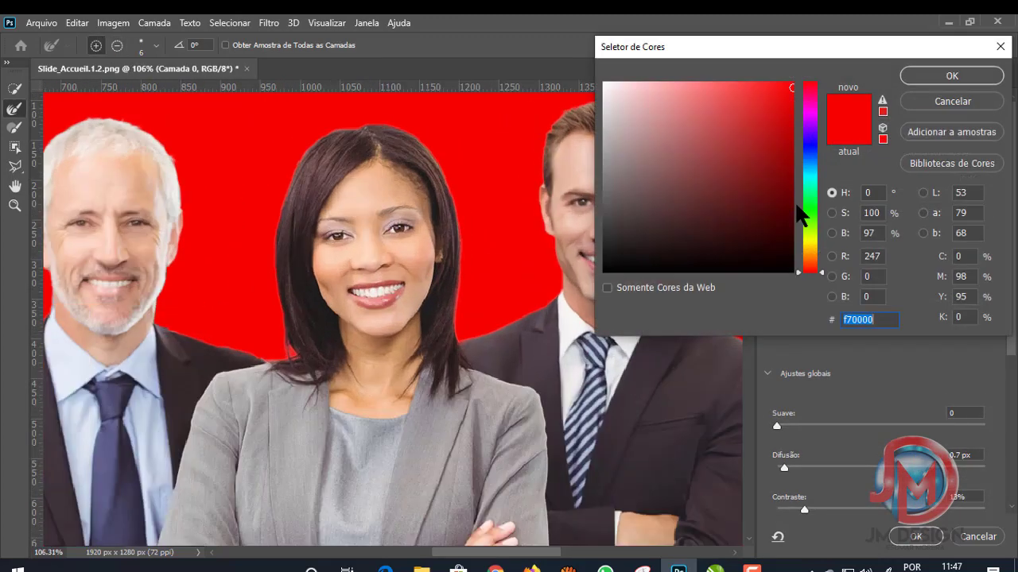
{"action": "left_click", "coordinate": [810, 155]}
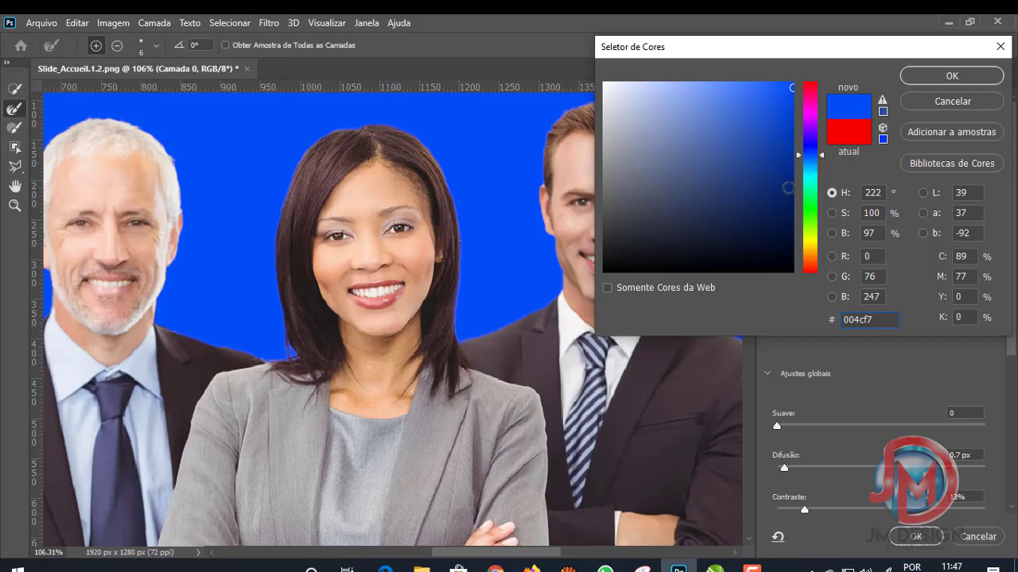
{"action": "left_click", "coordinate": [777, 193]}
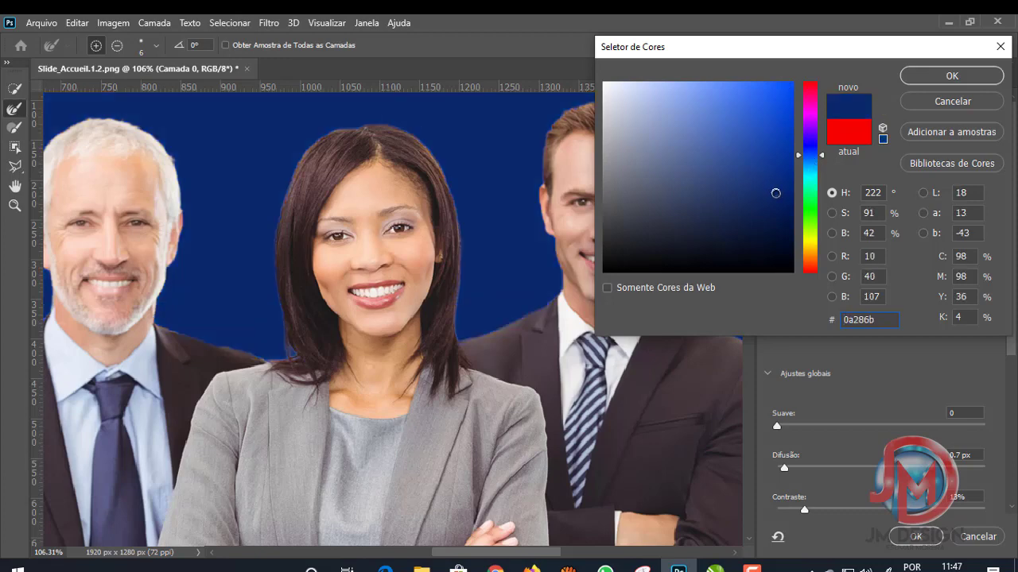
{"action": "left_click", "coordinate": [927, 78]}
{"action": "scroll", "coordinate": [1015, 318], "scroll_direction": "down", "scroll_amount": 5}
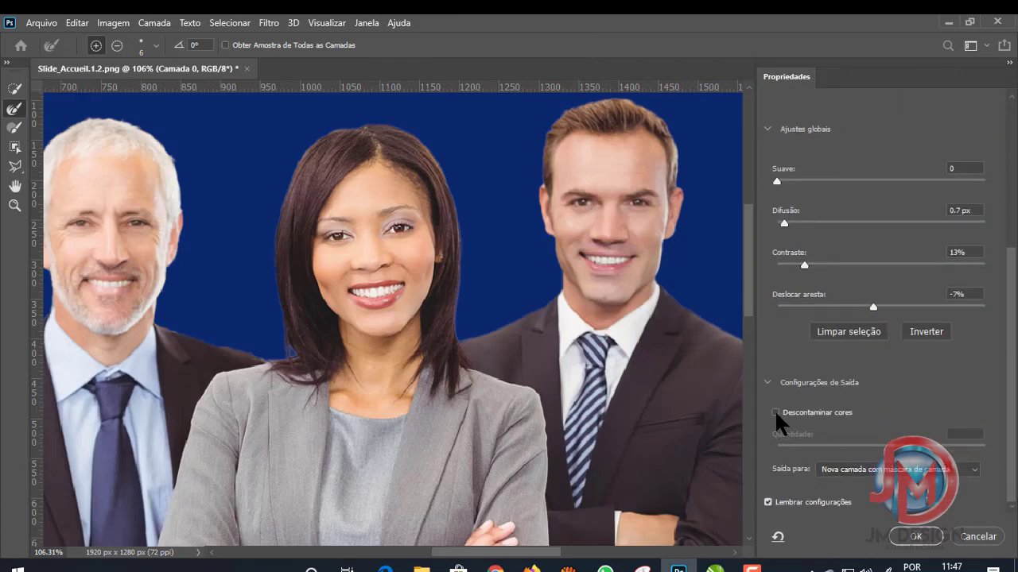
{"action": "left_click", "coordinate": [775, 413]}
Re-enable Decontaminate Colors at 46% amount and switch the brush back to adding.
{"action": "left_click", "coordinate": [775, 412]}
{"action": "scroll", "coordinate": [333, 394], "scroll_direction": "up", "scroll_amount": 3}
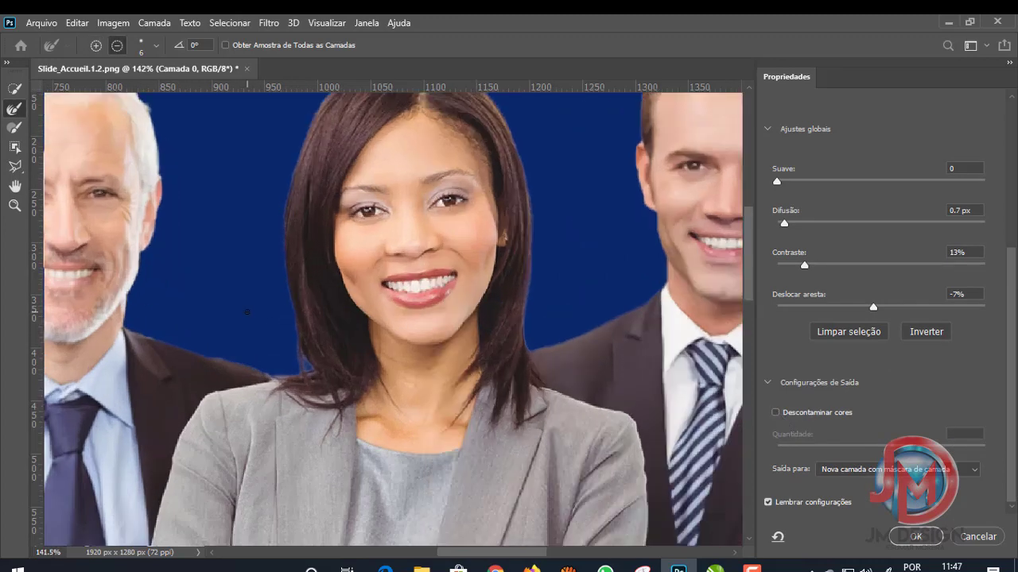
{"action": "scroll", "coordinate": [333, 395], "scroll_direction": "up", "scroll_amount": 3}
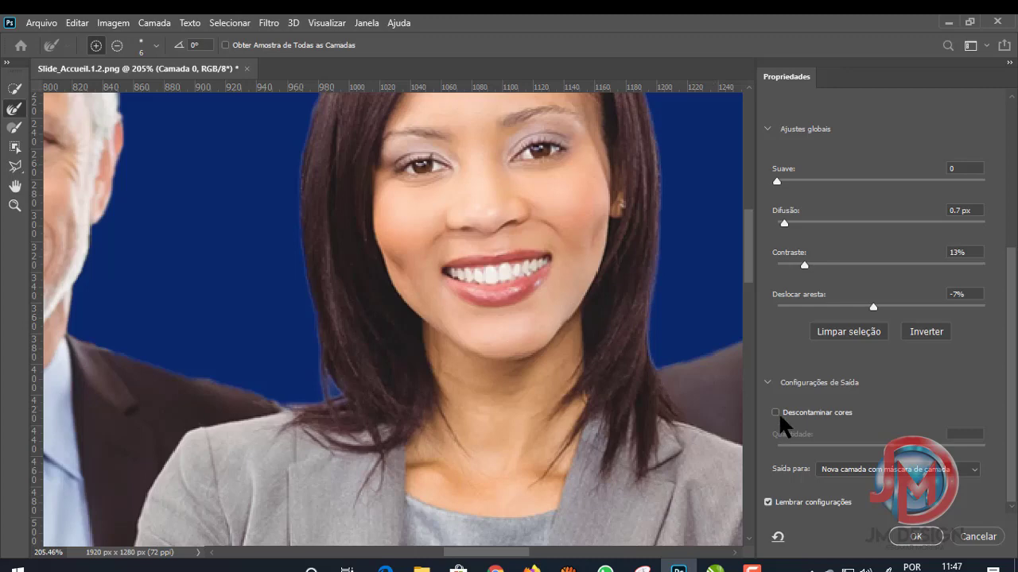
{"action": "left_click", "coordinate": [776, 413]}
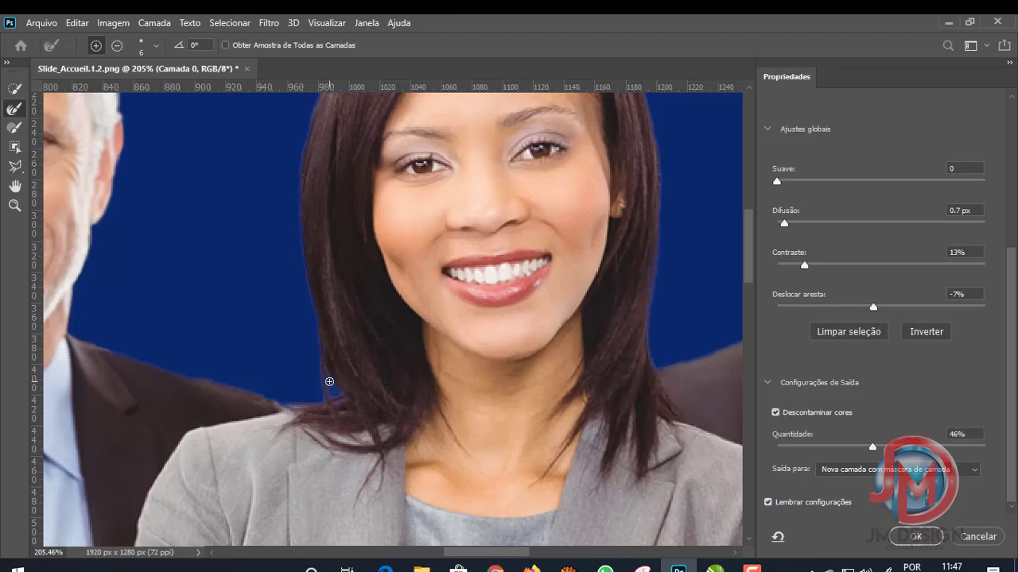
{"action": "scroll", "coordinate": [330, 382], "scroll_direction": "down", "scroll_amount": 2}
{"action": "scroll", "coordinate": [333, 357], "scroll_direction": "down", "scroll_amount": 3}
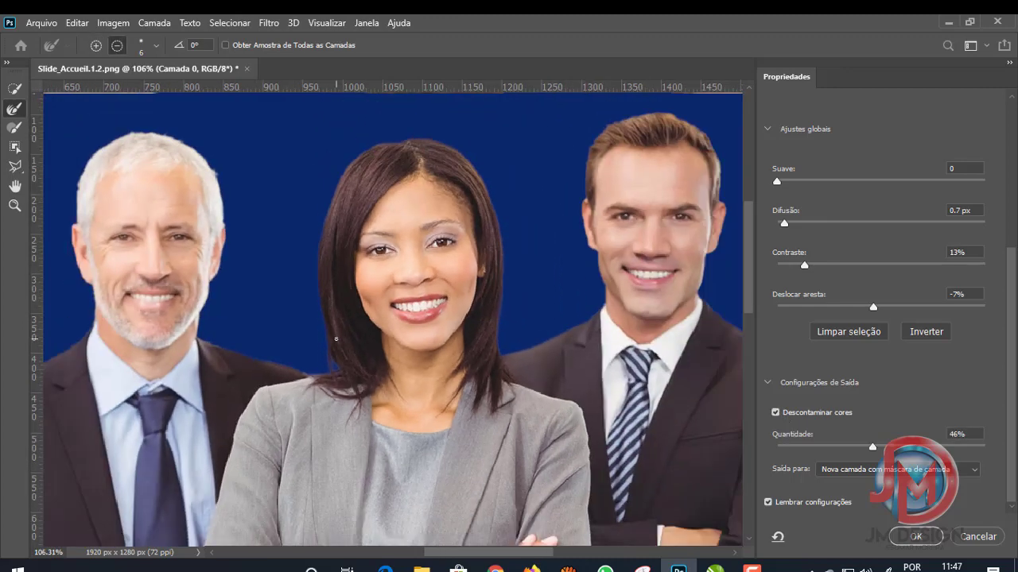
{"action": "scroll", "coordinate": [336, 339], "scroll_direction": "down", "scroll_amount": 2}
{"action": "key", "text": "alt"}
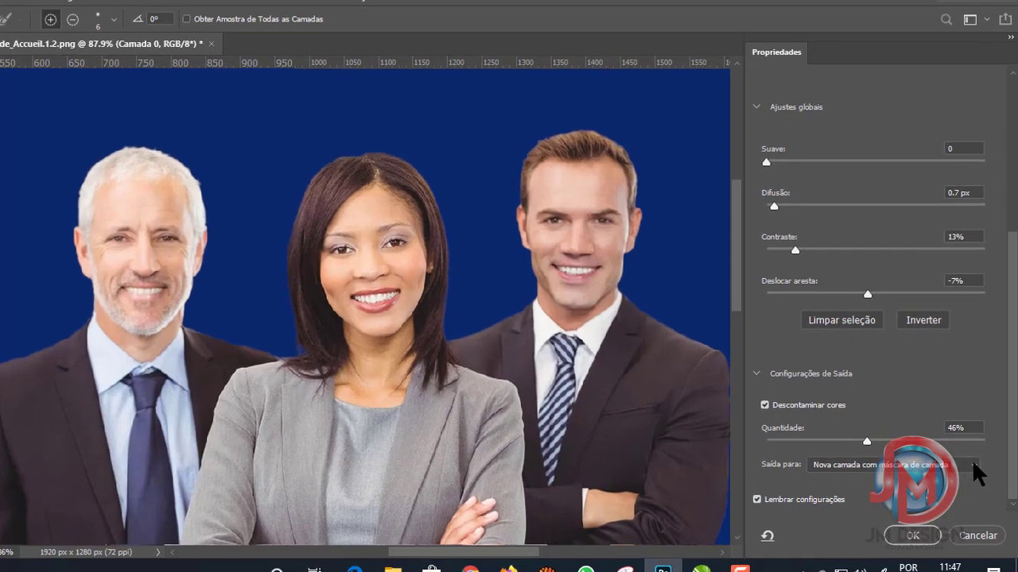
Output the refinement to a New Layer with Layer Mask and apply it.
{"action": "left_click", "coordinate": [971, 470]}
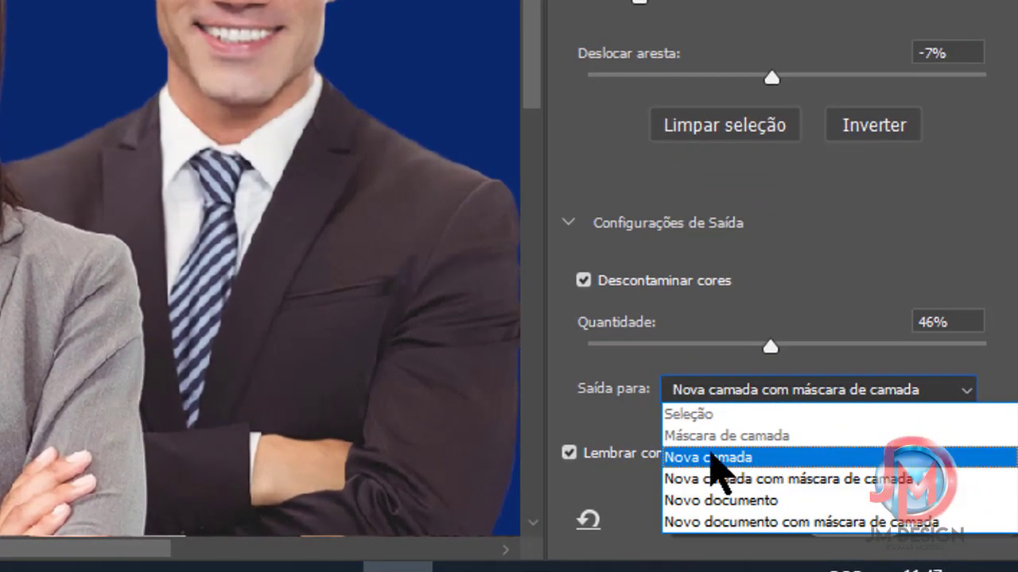
{"action": "left_click", "coordinate": [816, 481]}
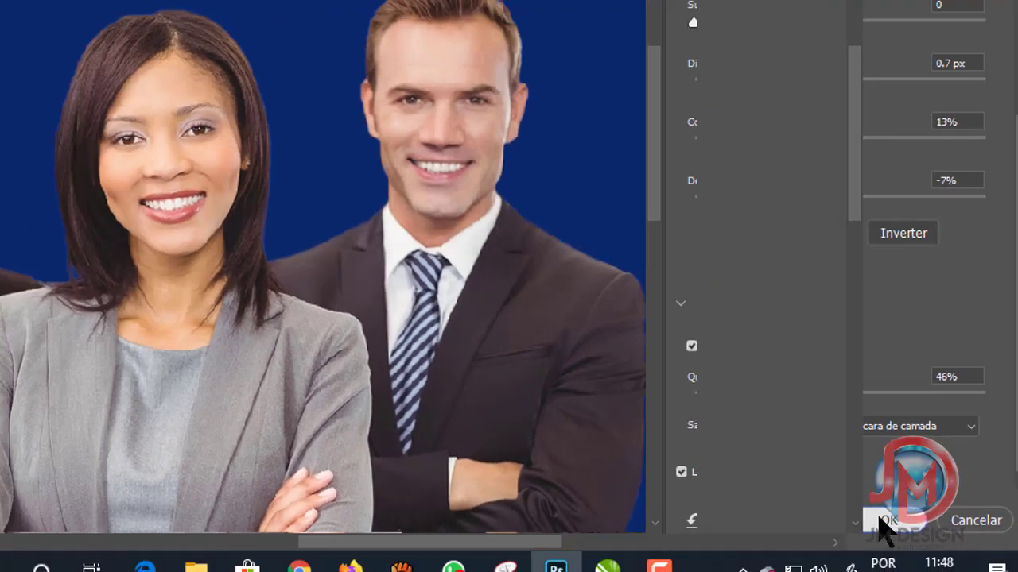
{"action": "left_click", "coordinate": [885, 520]}
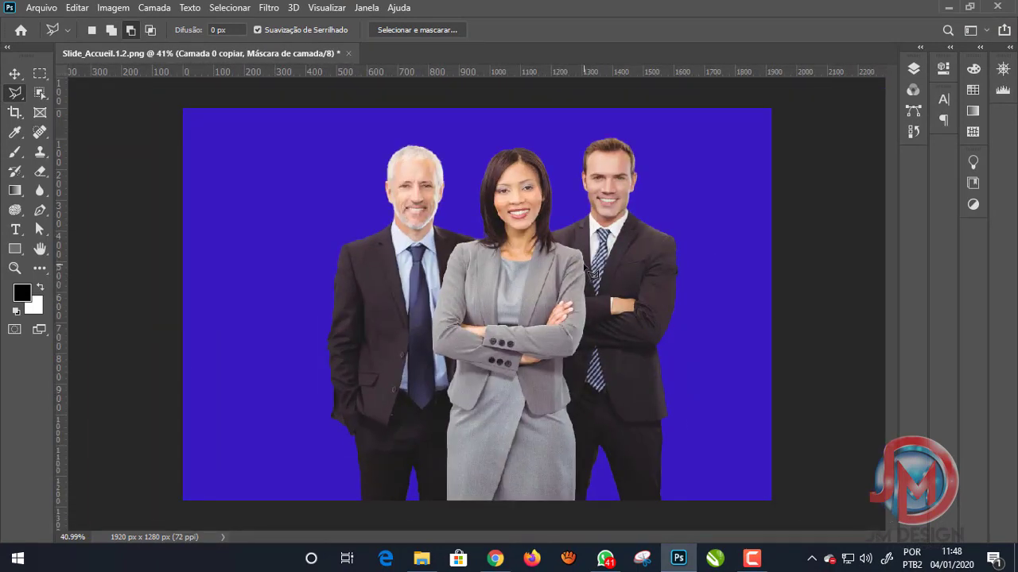
Hide the Preenchimento de Cor 1 fill layer so the people sit on transparency.
{"action": "scroll", "coordinate": [592, 272], "scroll_direction": "up", "scroll_amount": 2}
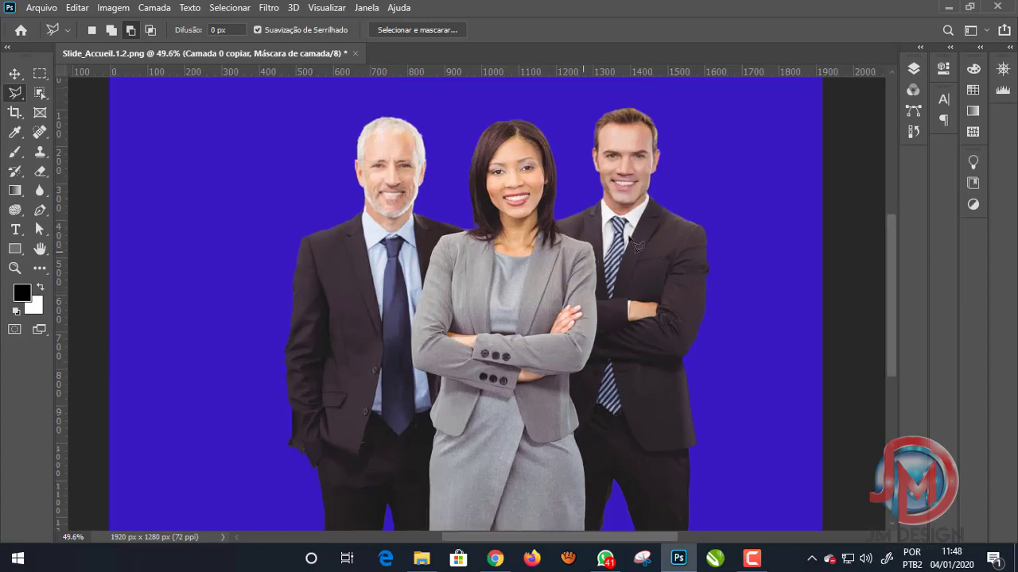
{"action": "left_click", "coordinate": [914, 70]}
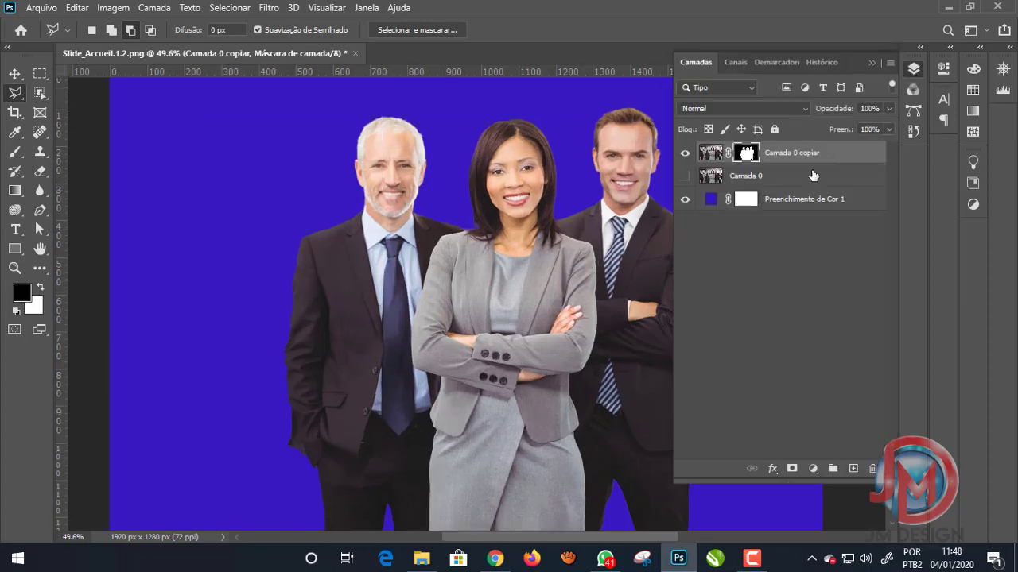
{"action": "left_click", "coordinate": [776, 198]}
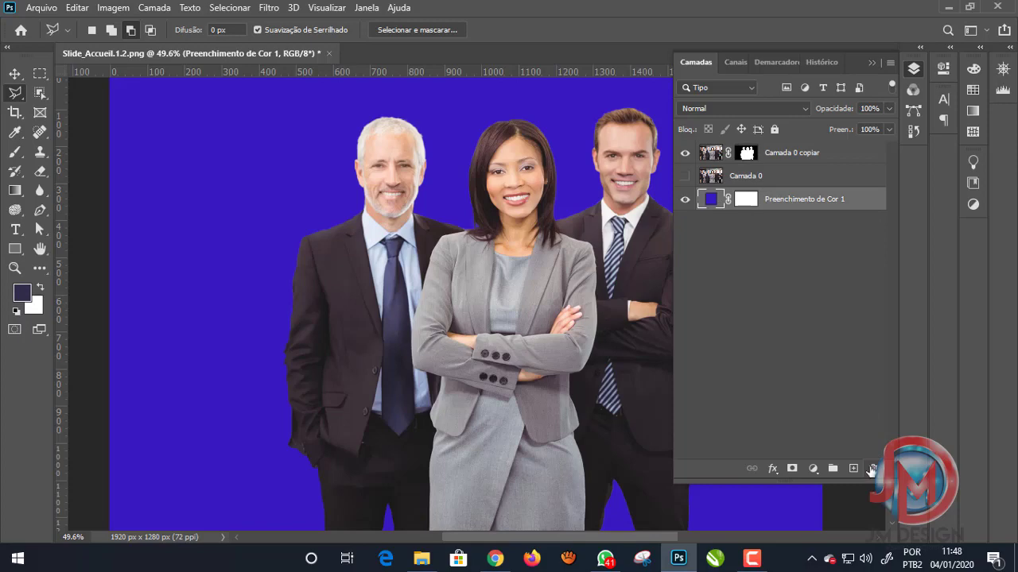
{"action": "left_click", "coordinate": [685, 200]}
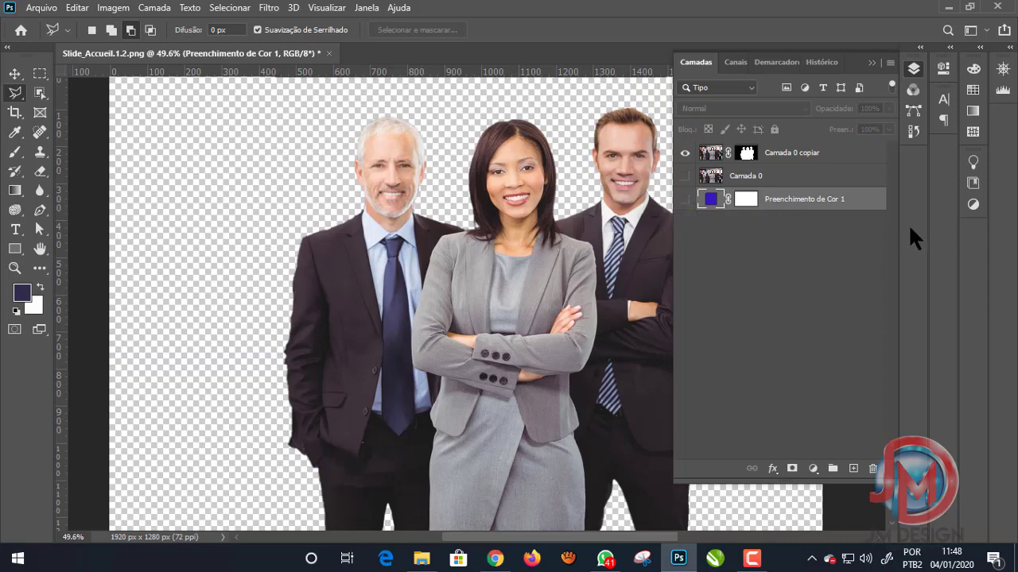
Collapse the Layers panel to free up workspace.
{"action": "scroll", "coordinate": [493, 302], "scroll_direction": "down", "scroll_amount": 3, "text": "alt"}
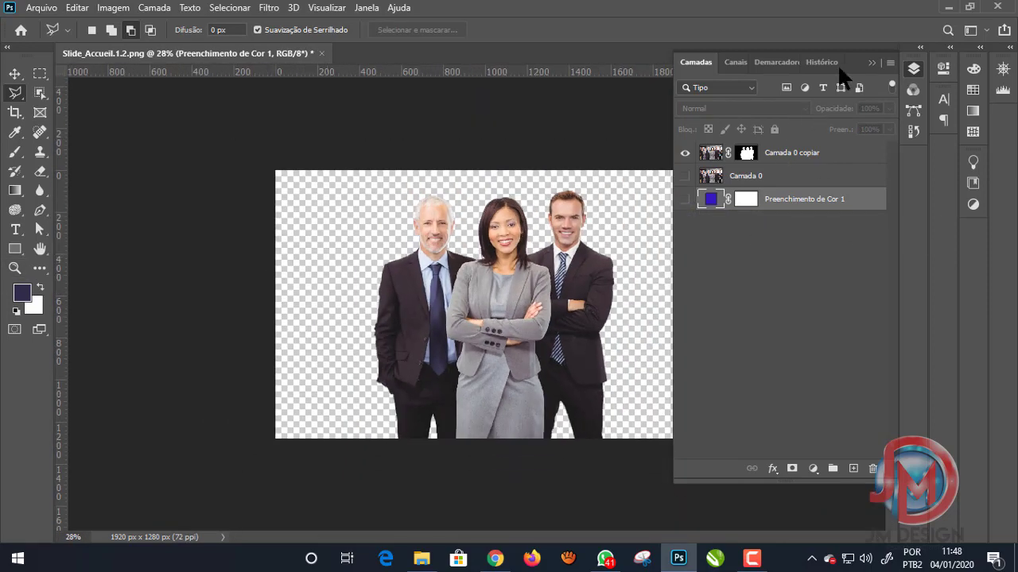
{"action": "left_click", "coordinate": [871, 62]}
{"action": "scroll", "coordinate": [605, 282], "scroll_direction": "up", "scroll_amount": 1, "text": "alt"}
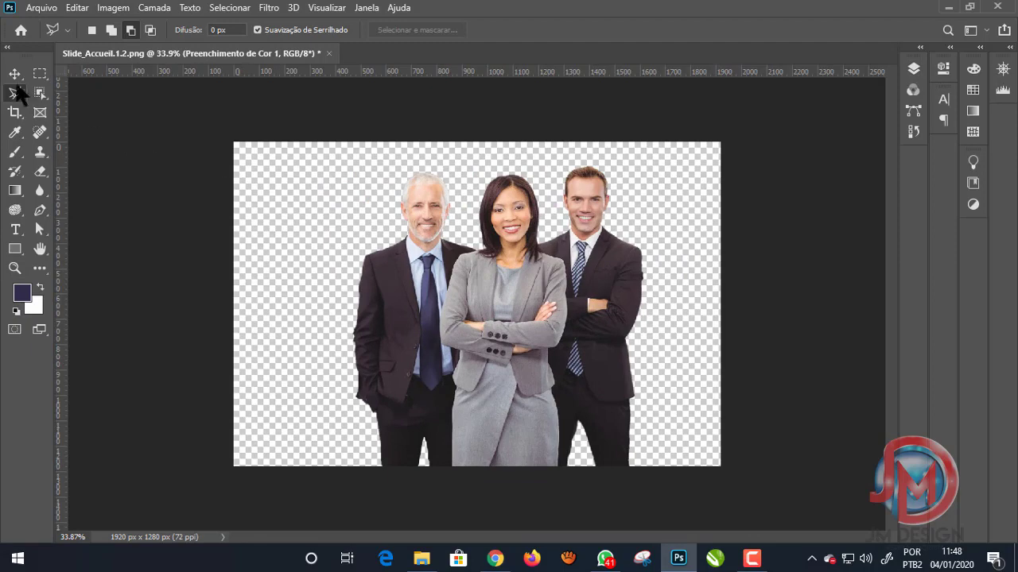
{"action": "left_click", "coordinate": [13, 113]}
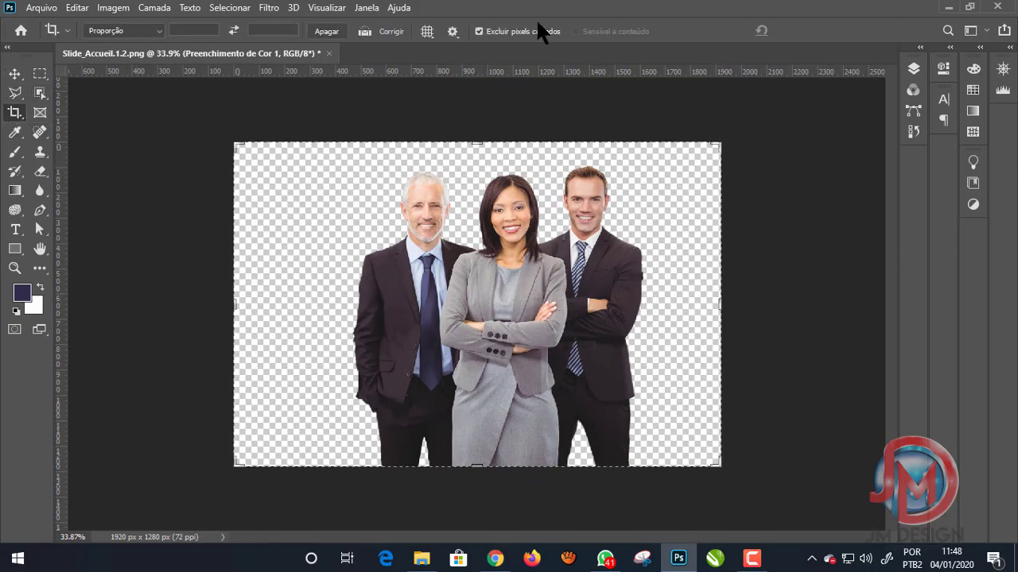
Crop the left, right and top edges in around the three people to 1229 × 1233 px.
{"action": "left_click_drag", "start_coordinate": [235, 305], "coordinate": [284, 311]}
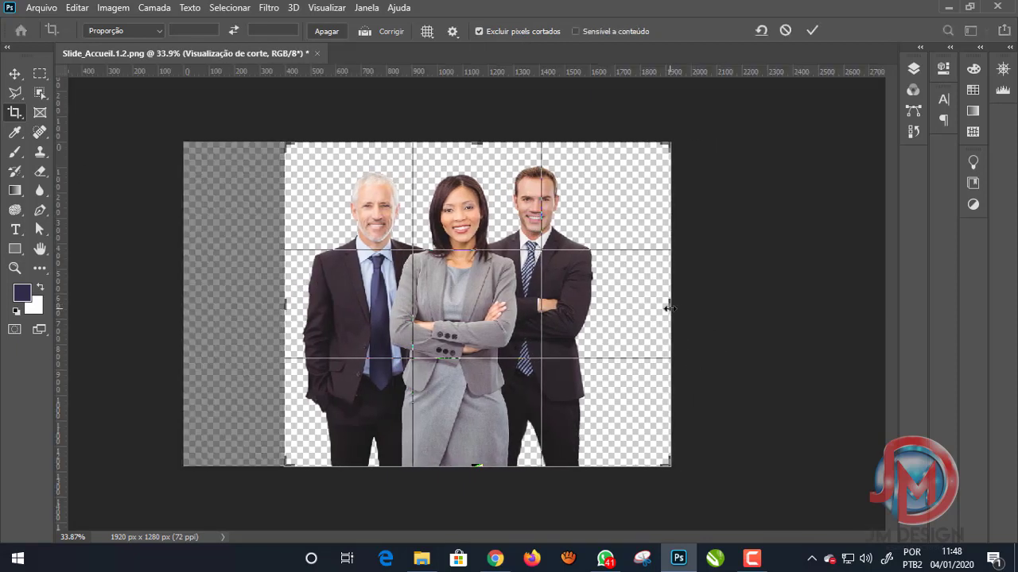
{"action": "left_click_drag", "start_coordinate": [670, 309], "coordinate": [641, 296]}
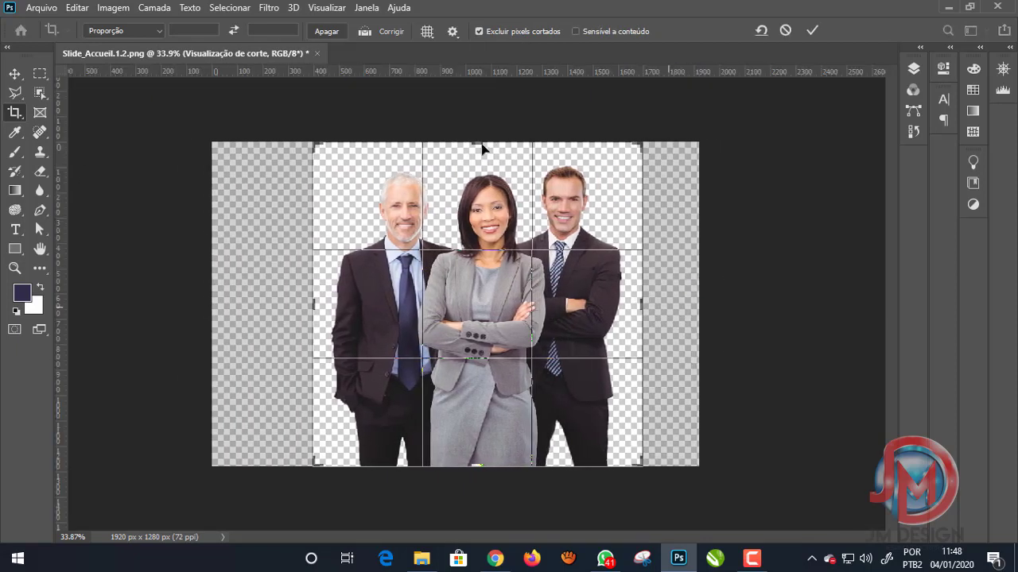
{"action": "left_click_drag", "start_coordinate": [482, 148], "coordinate": [482, 155]}
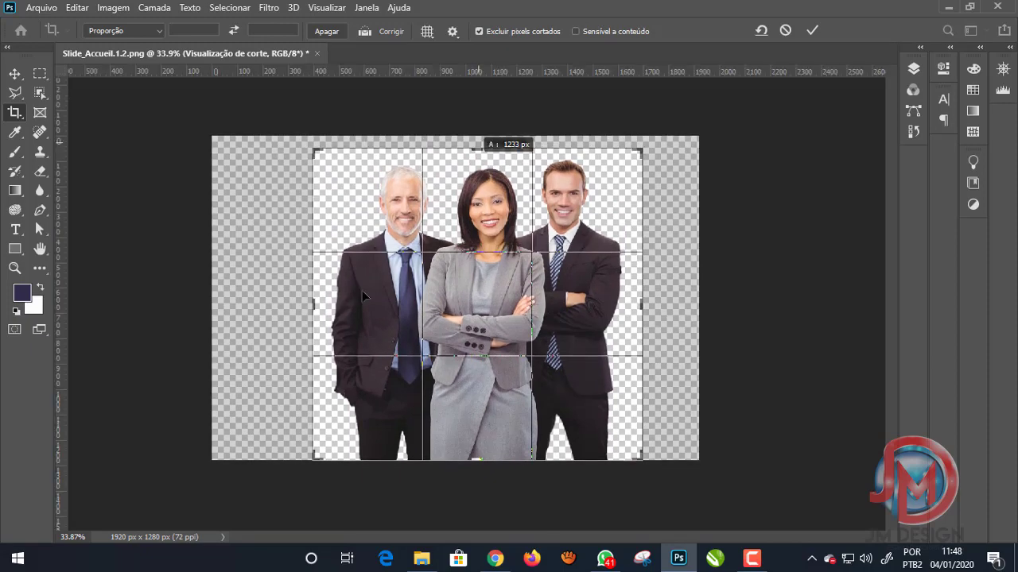
{"action": "left_click_drag", "start_coordinate": [308, 302], "coordinate": [311, 302]}
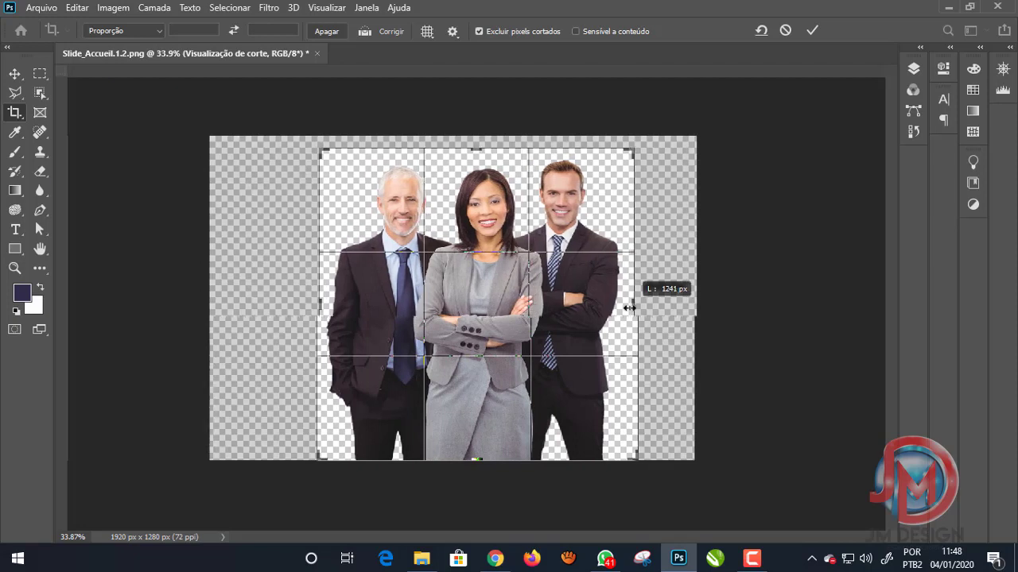
{"action": "left_click_drag", "start_coordinate": [633, 308], "coordinate": [630, 309]}
{"action": "left_click", "coordinate": [812, 30]}
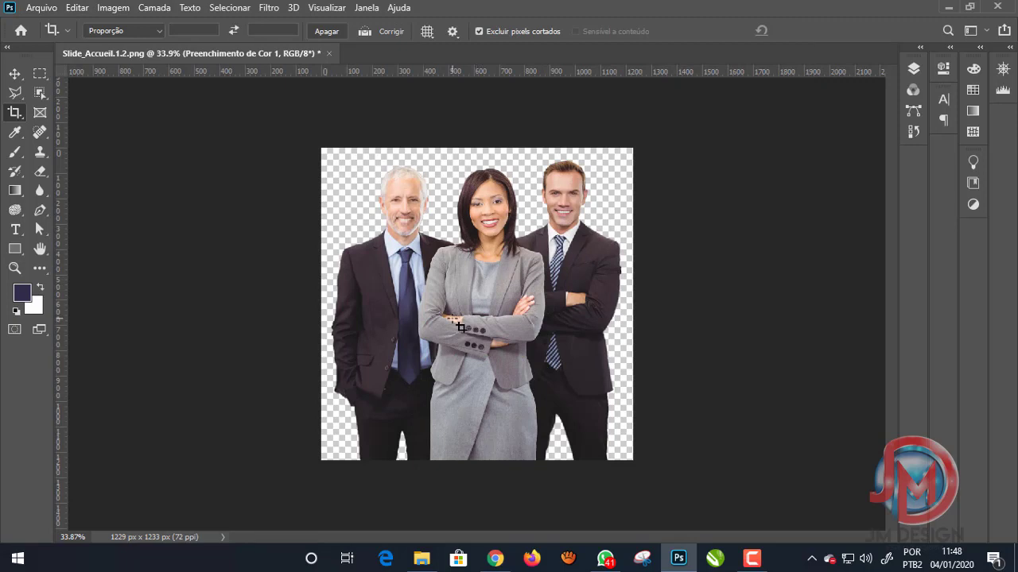
Delete the original Camada 0 layer from the Layers panel.
{"action": "left_click", "coordinate": [913, 72]}
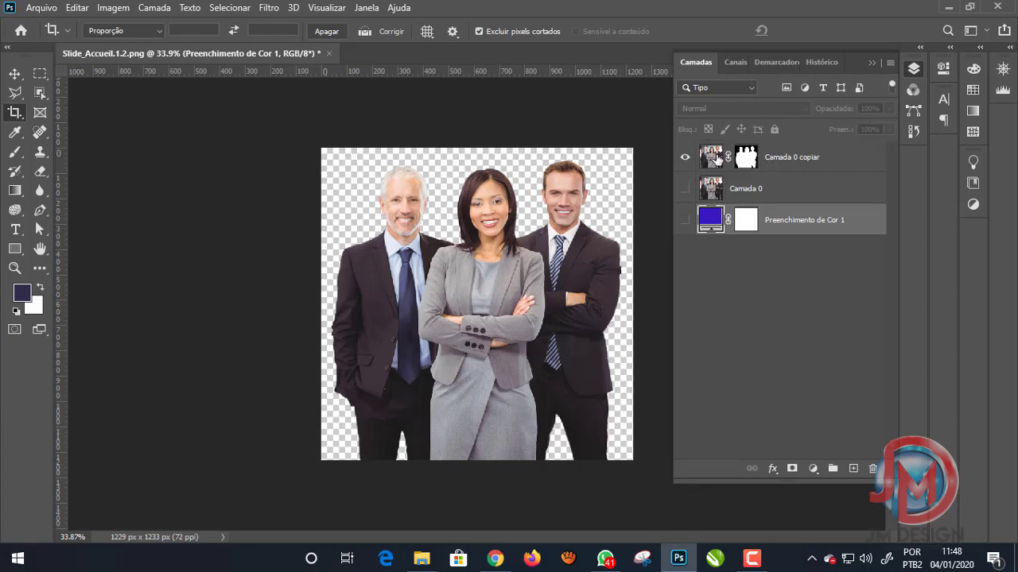
{"action": "left_click", "coordinate": [718, 158]}
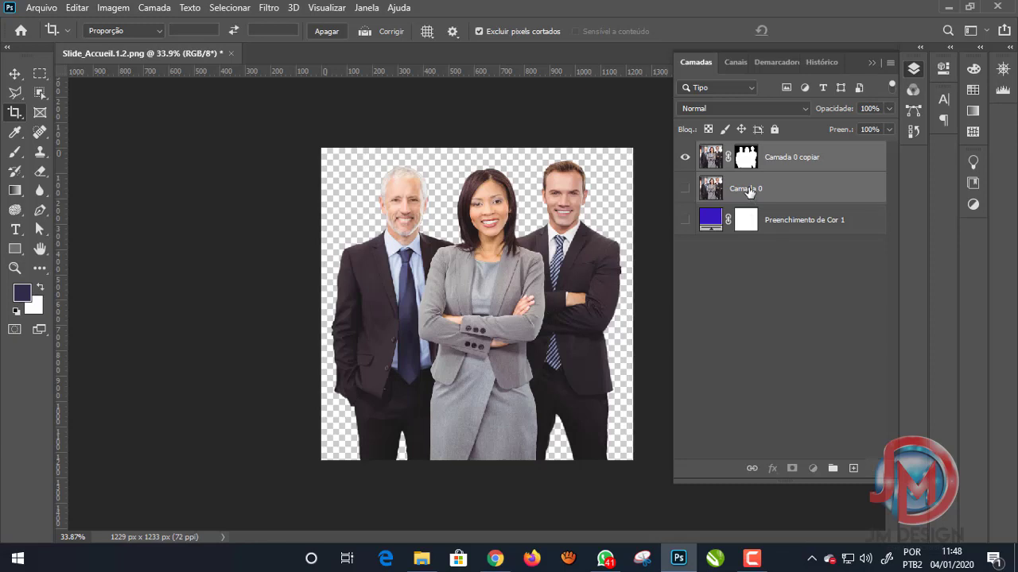
{"action": "left_click", "coordinate": [738, 191]}
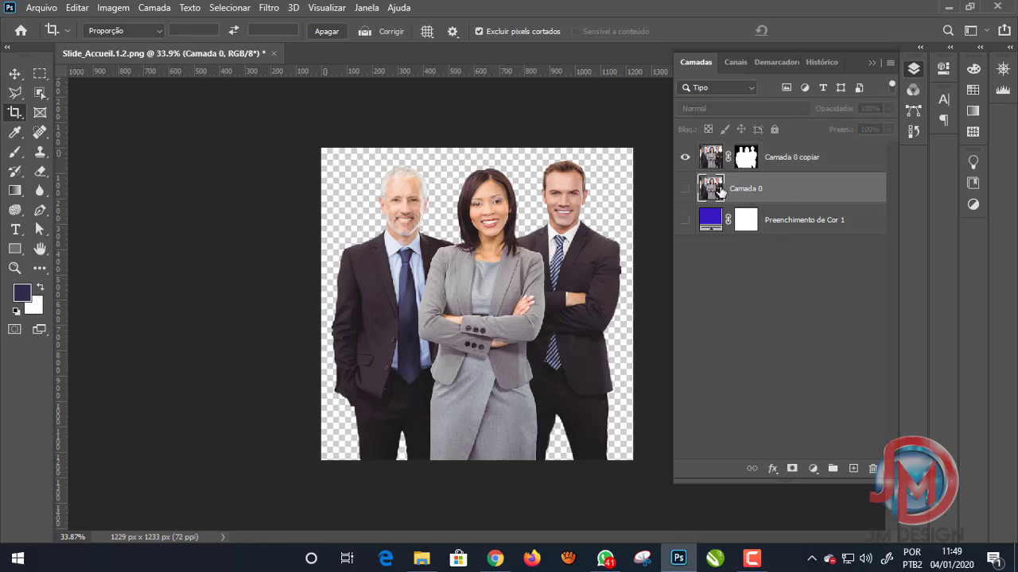
{"action": "left_click", "coordinate": [871, 469]}
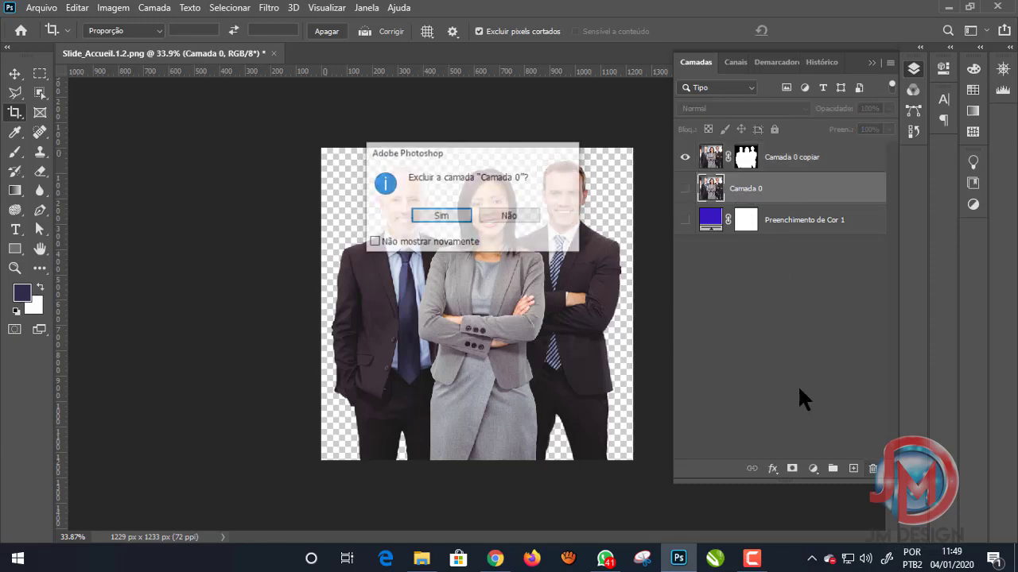
{"action": "left_click", "coordinate": [450, 216]}
Convert Camada 0 copiar and Preenchimento de Cor 1 together into one smart object.
{"action": "left_click", "coordinate": [722, 159]}
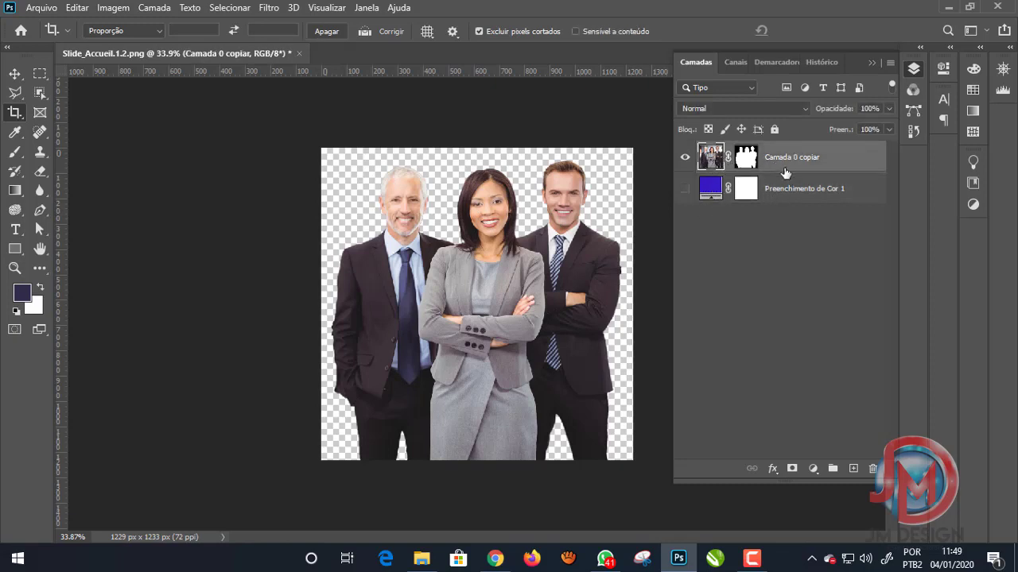
{"action": "left_click", "coordinate": [780, 187], "text": "shift"}
{"action": "right_click", "coordinate": [780, 186]}
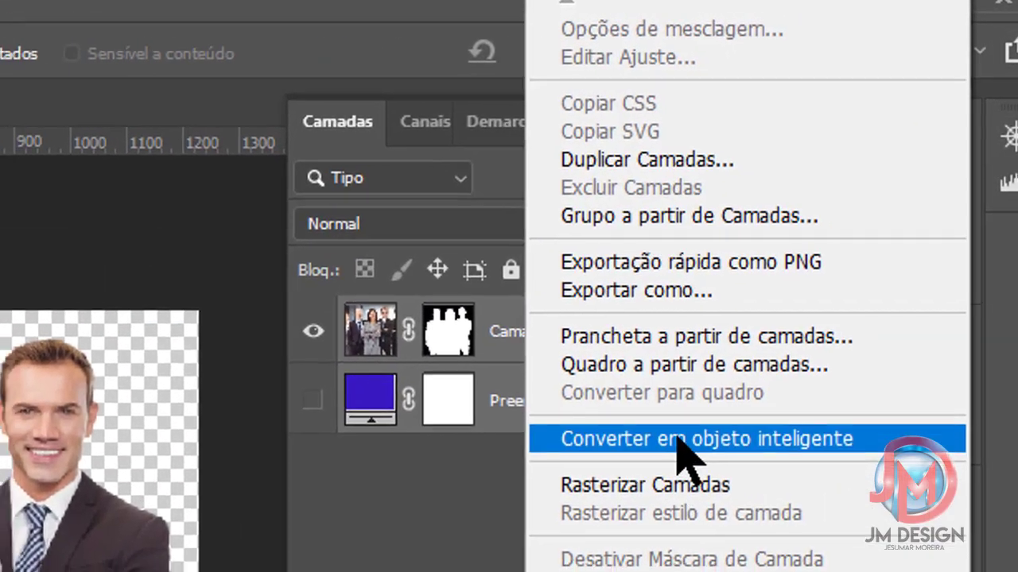
{"action": "left_click", "coordinate": [674, 449]}
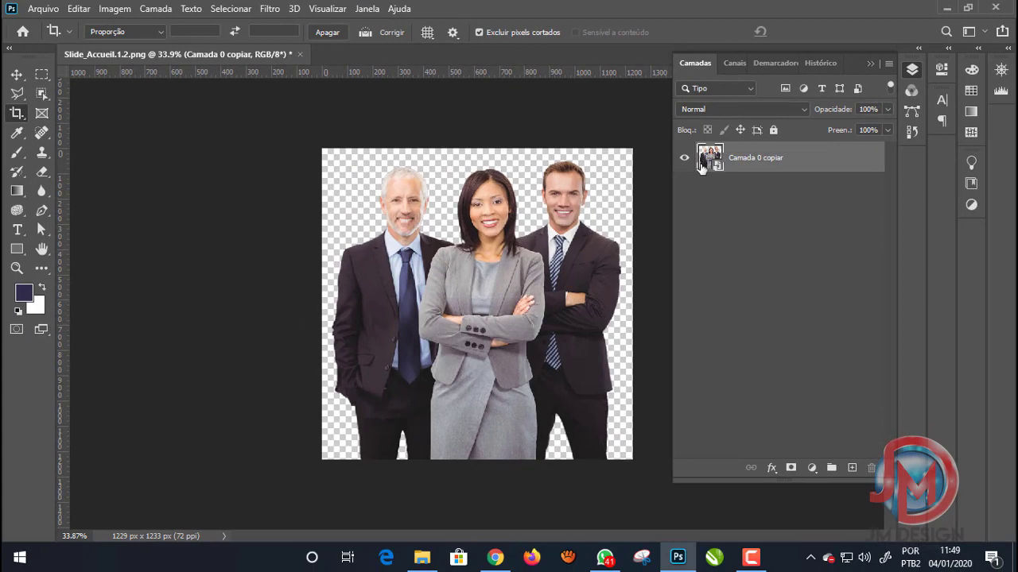
Save As to this computer in the Cartaz culto da graidão folder, naming it 'fotos preletore'.
{"action": "left_click", "coordinate": [37, 10]}
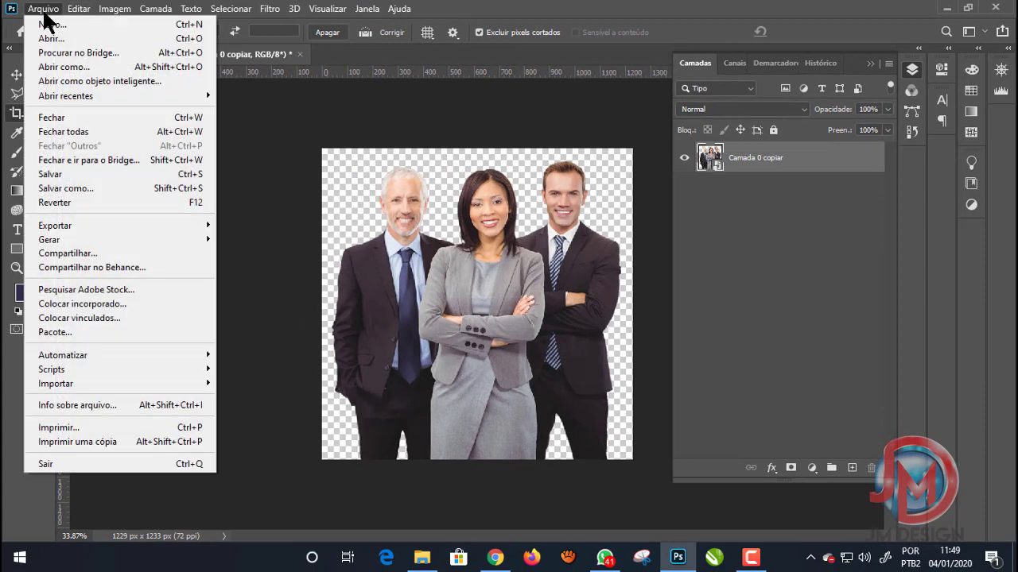
{"action": "left_click", "coordinate": [62, 189]}
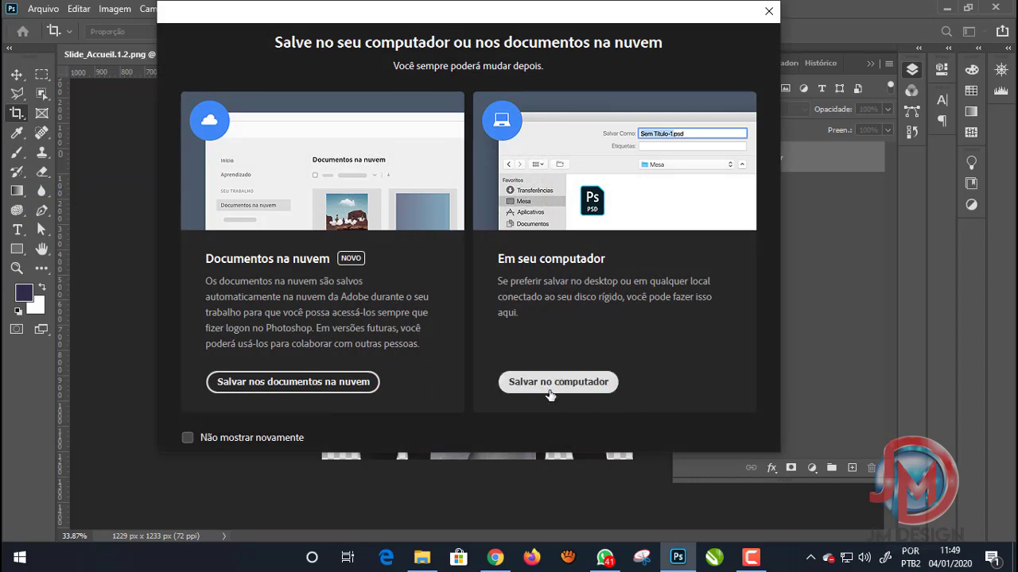
{"action": "left_click", "coordinate": [550, 389]}
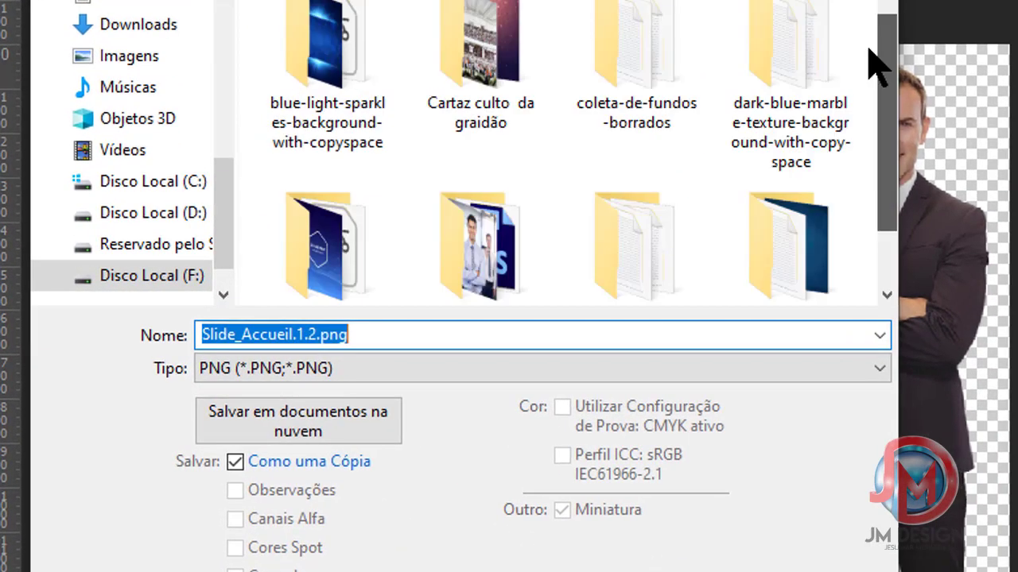
{"action": "scroll", "coordinate": [869, 55], "scroll_direction": "down", "scroll_amount": 1}
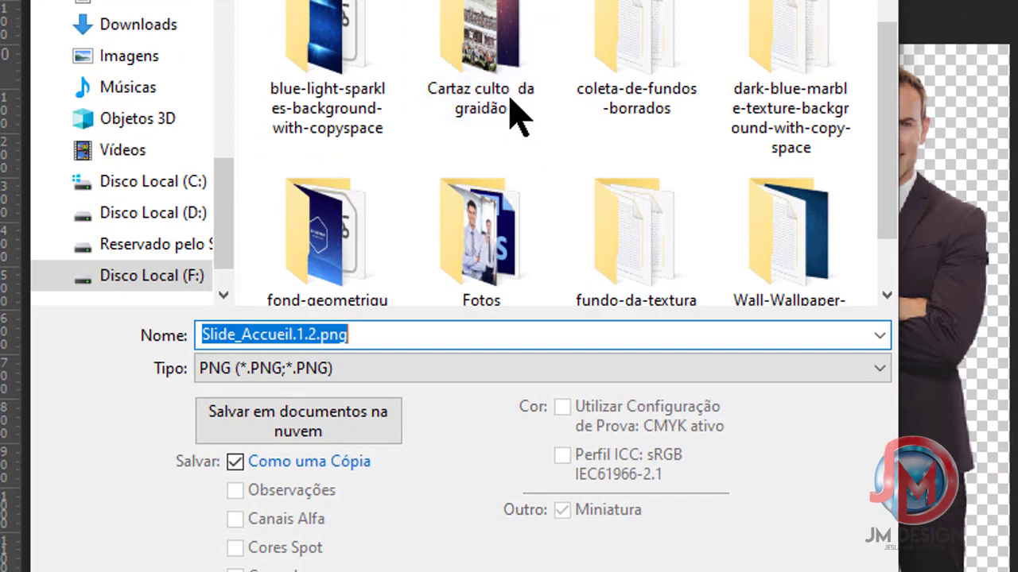
{"action": "double_click", "coordinate": [493, 67]}
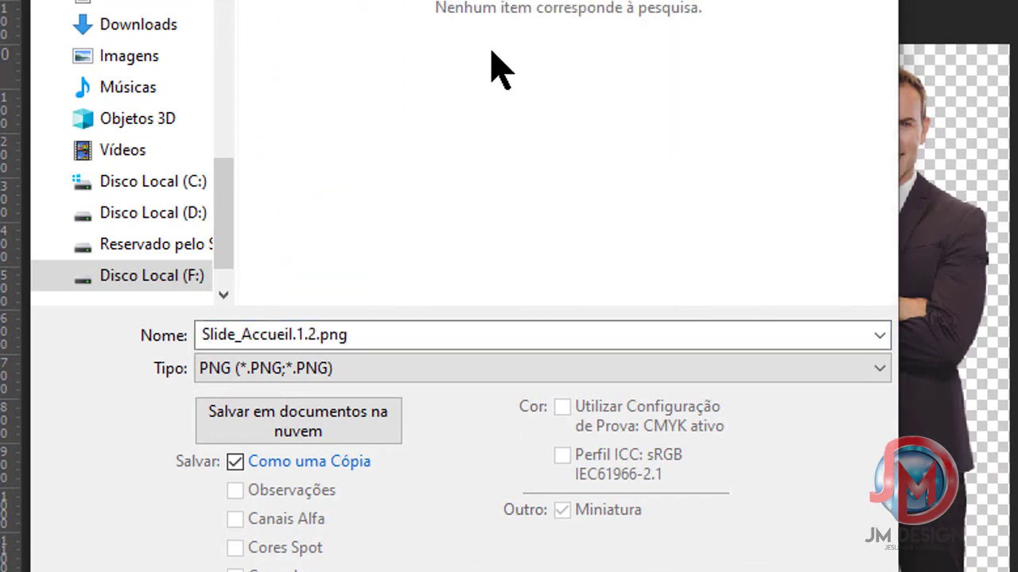
{"action": "double_click", "coordinate": [381, 340]}
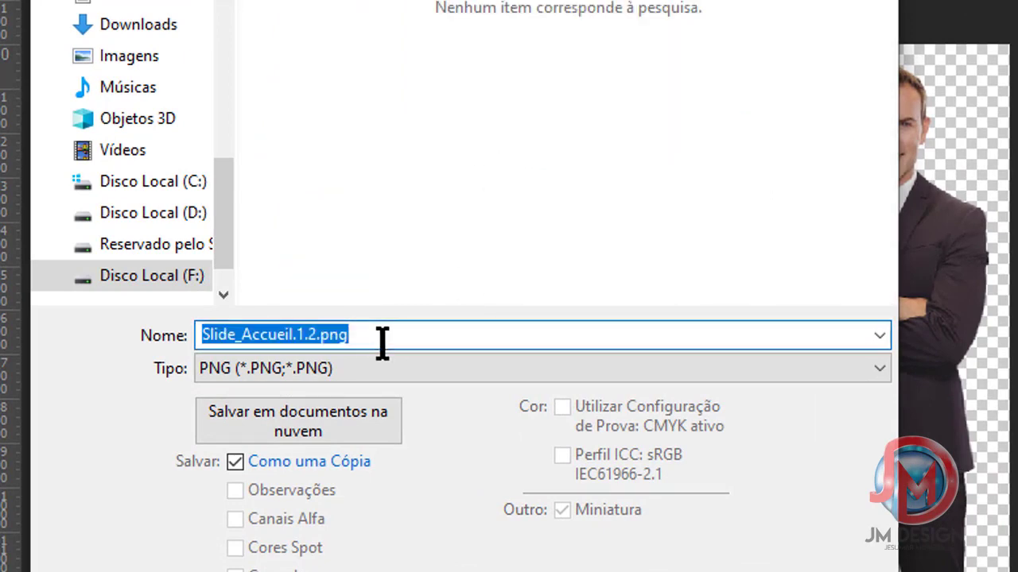
{"action": "type", "text": "fotos "}
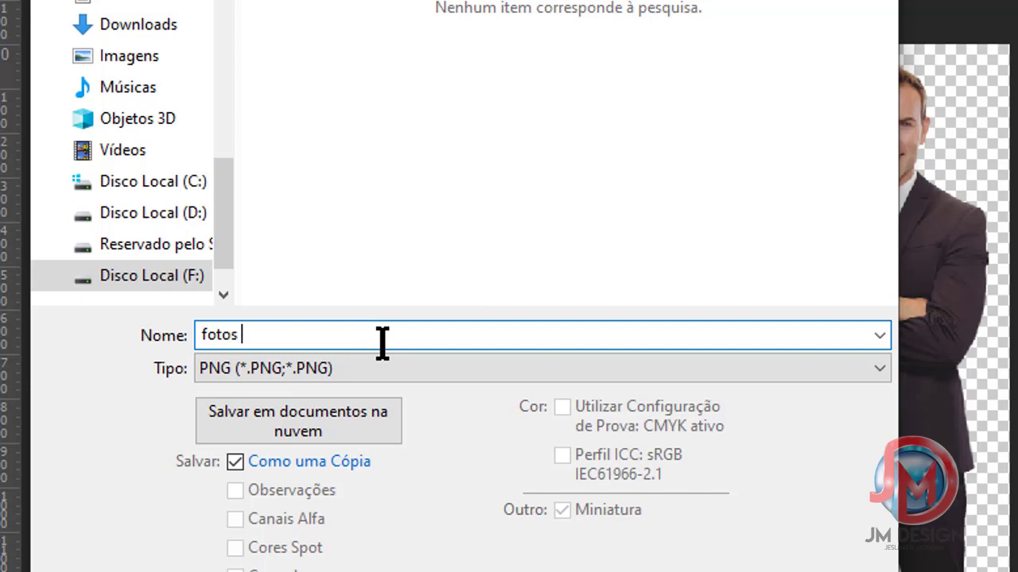
{"action": "type", "text": "preletores"}
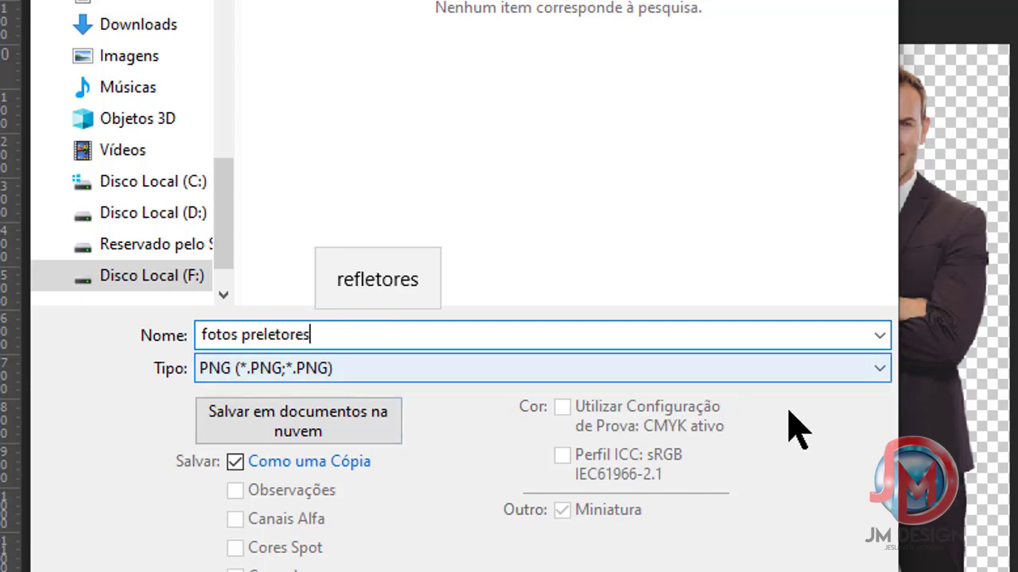
Set the save file type to Photoshop (*.PSD).
{"action": "left_click", "coordinate": [878, 368]}
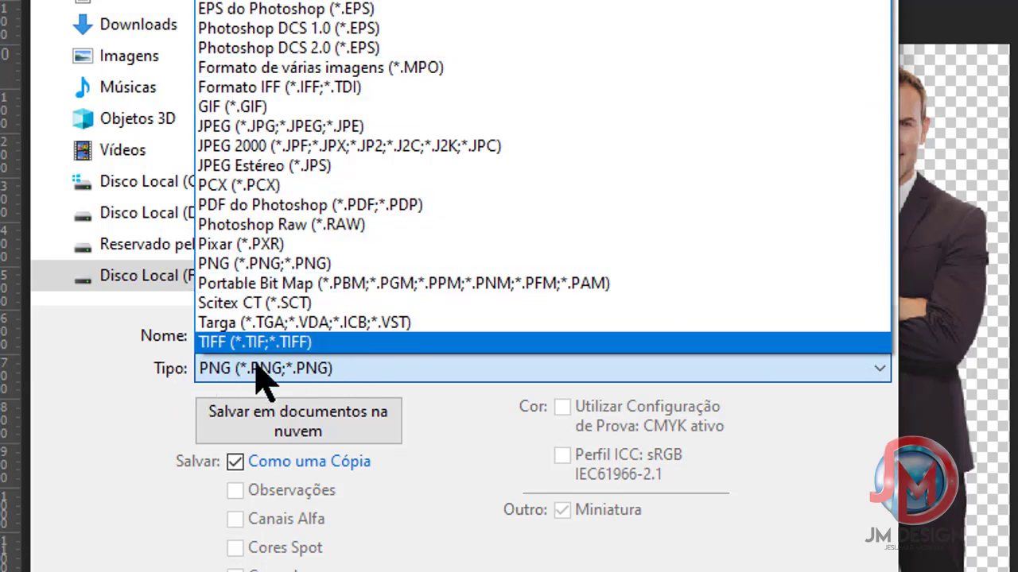
{"action": "left_click", "coordinate": [112, 422]}
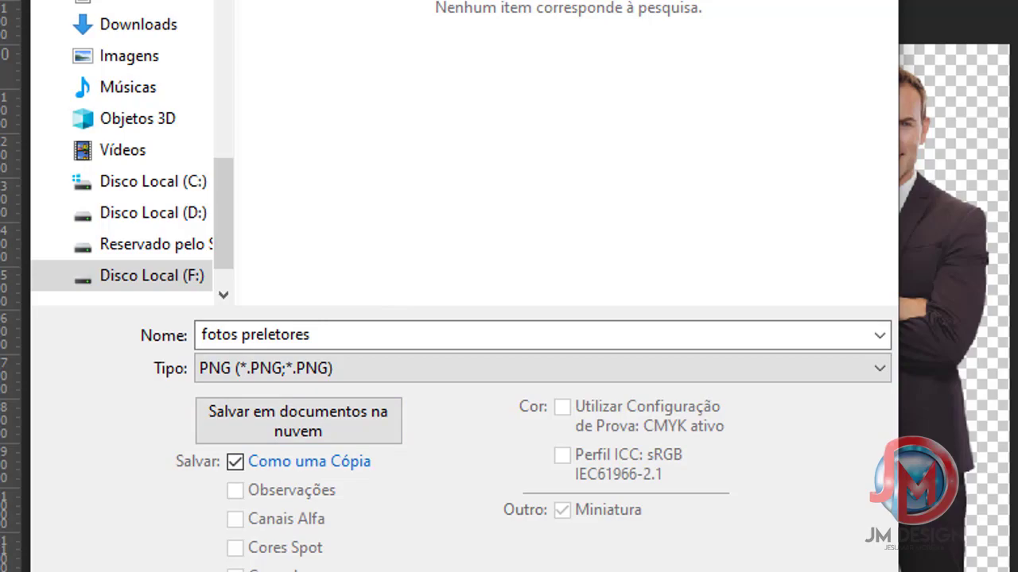
{"action": "left_click", "coordinate": [857, 377]}
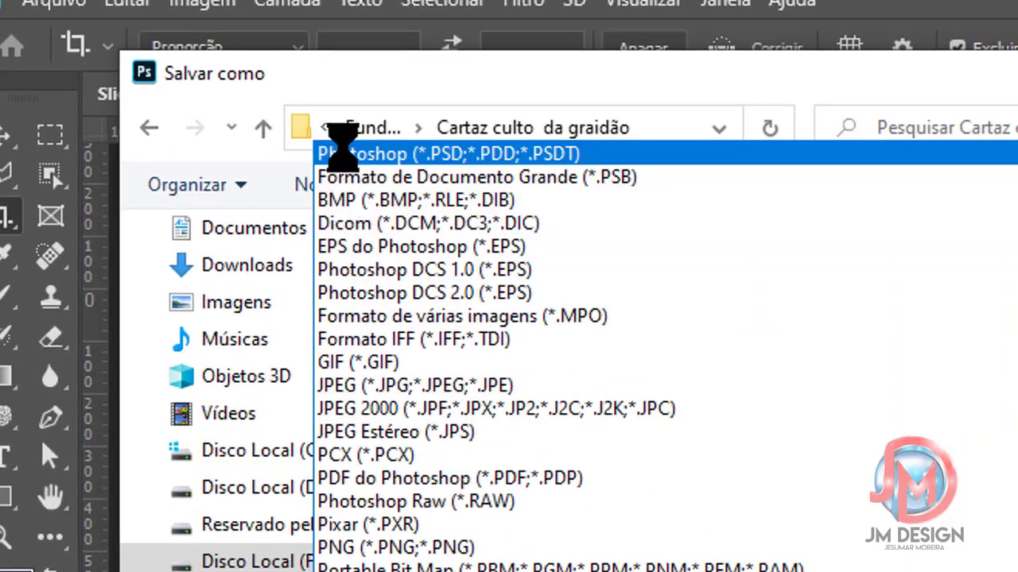
{"action": "left_click", "coordinate": [342, 153]}
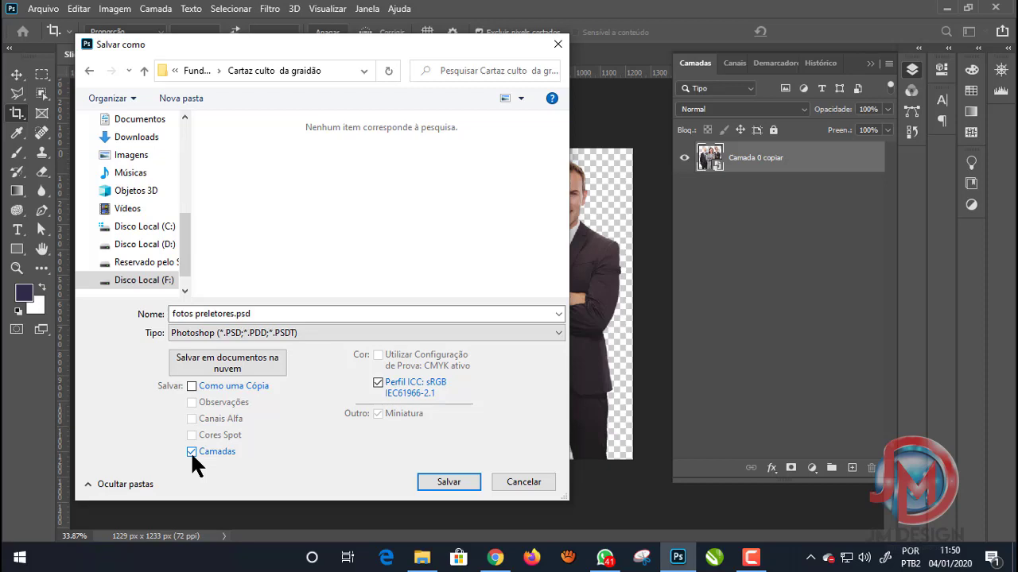
Save fotos preletores.psd with maximum compatibility, then fit the image to the window.
{"action": "left_click", "coordinate": [450, 484]}
{"action": "left_click", "coordinate": [460, 483]}
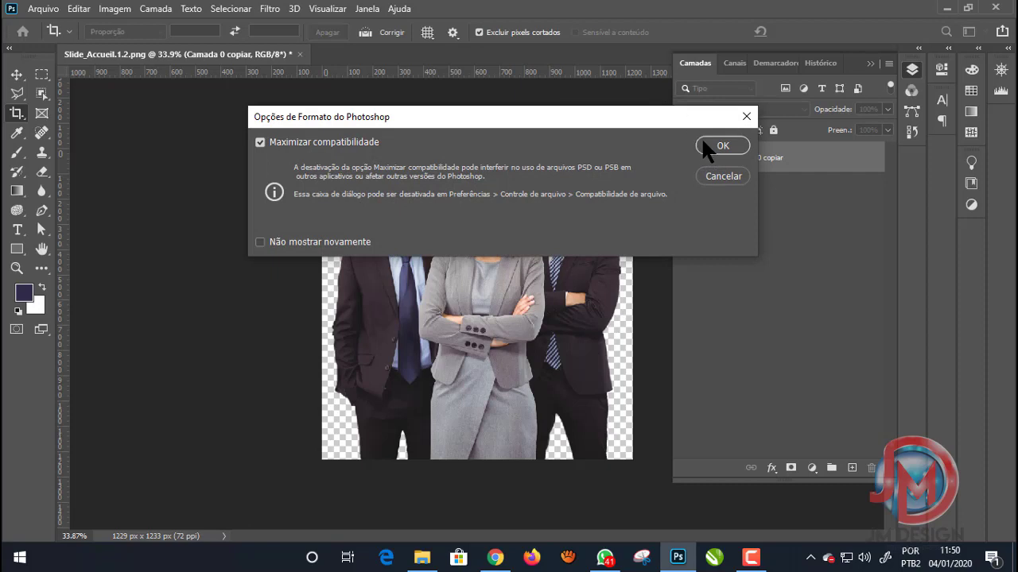
{"action": "left_click", "coordinate": [703, 143]}
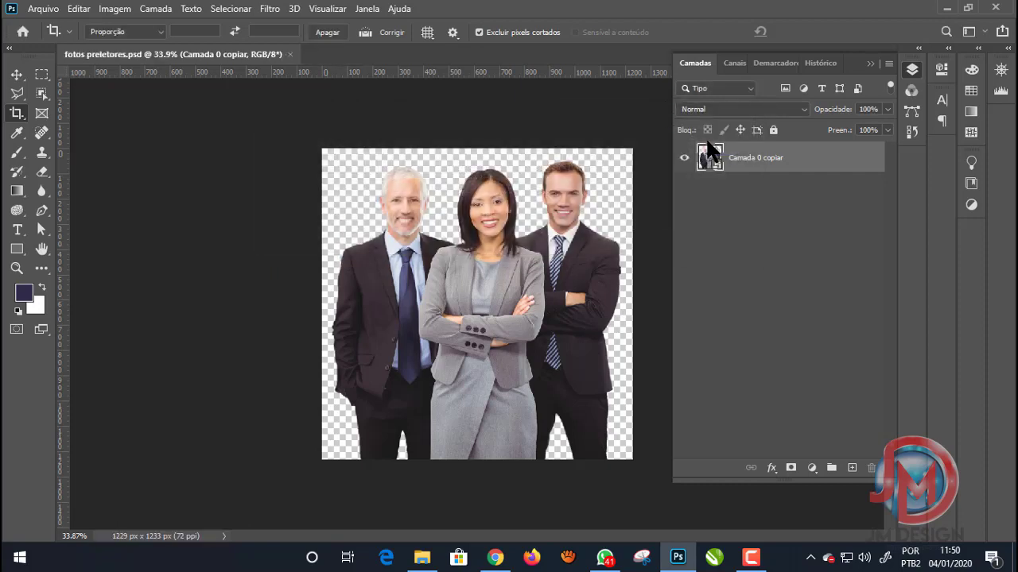
{"action": "left_click", "coordinate": [871, 63]}
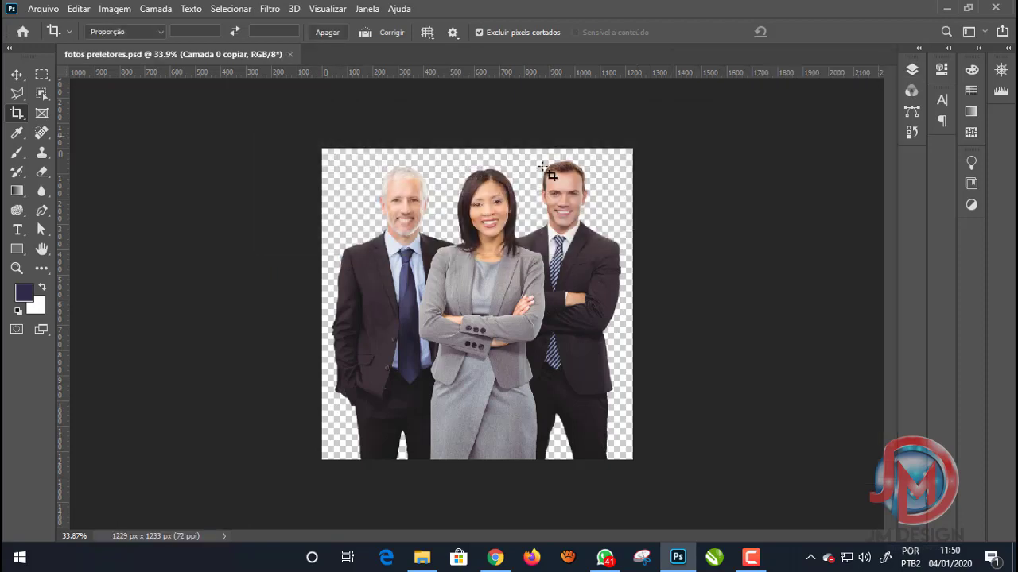
{"action": "key", "text": "ctrl+0"}
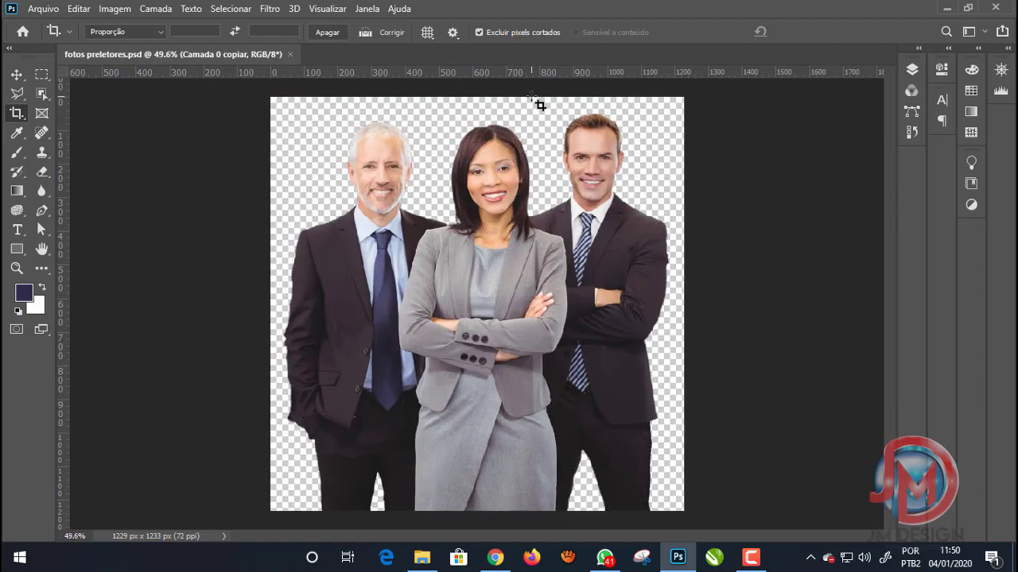